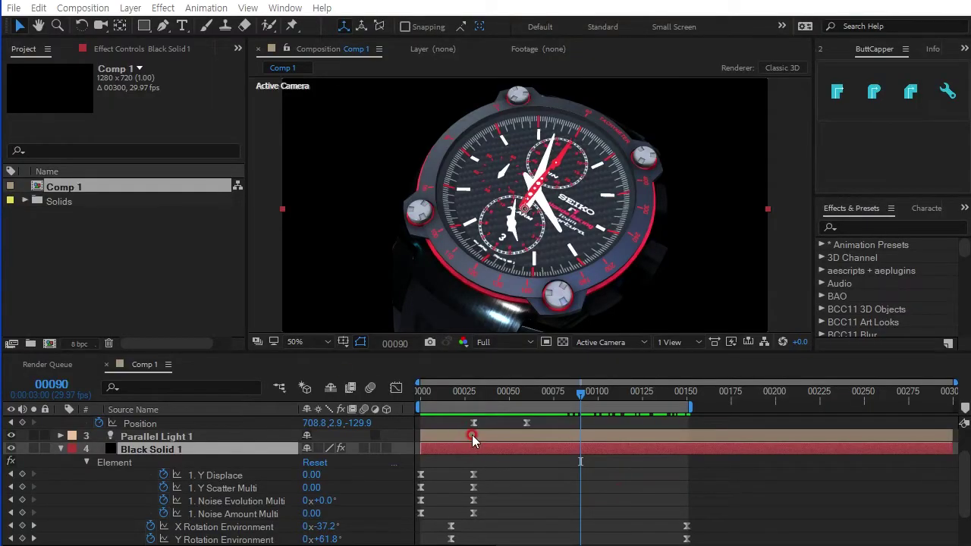
# Maximize the Composition viewer, preview the finished watch animation, then restore the normal layout.
pyautogui.click(265, 303)
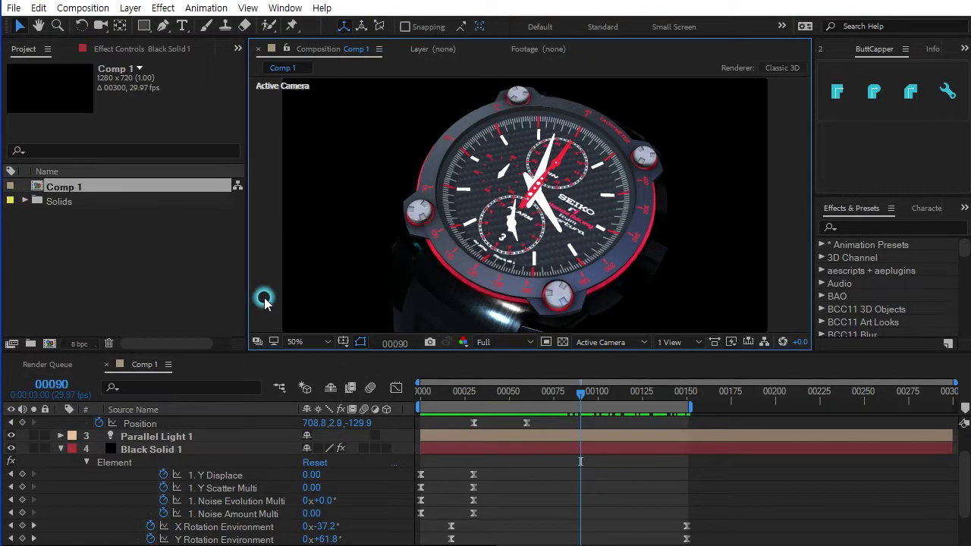
pyautogui.press('`')
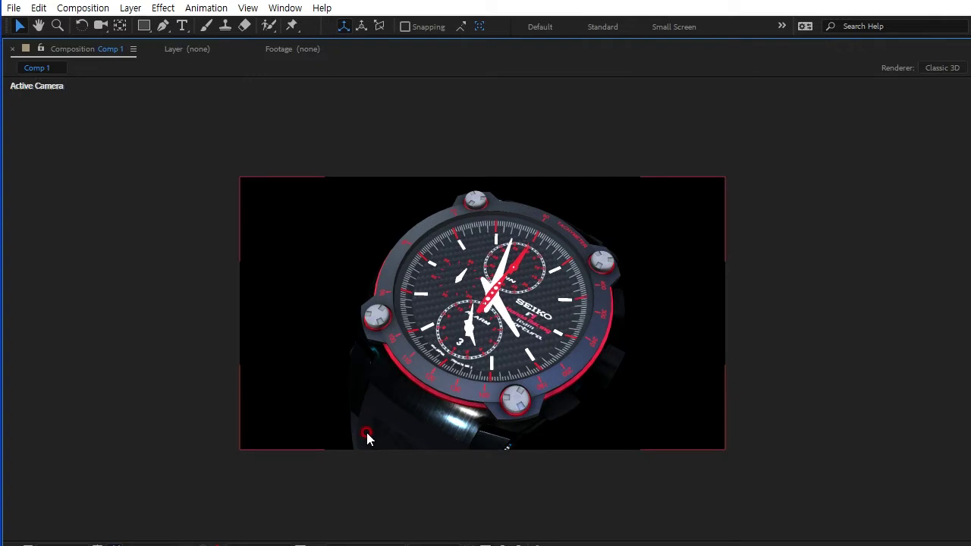
pyautogui.hotkey('shift', '/')
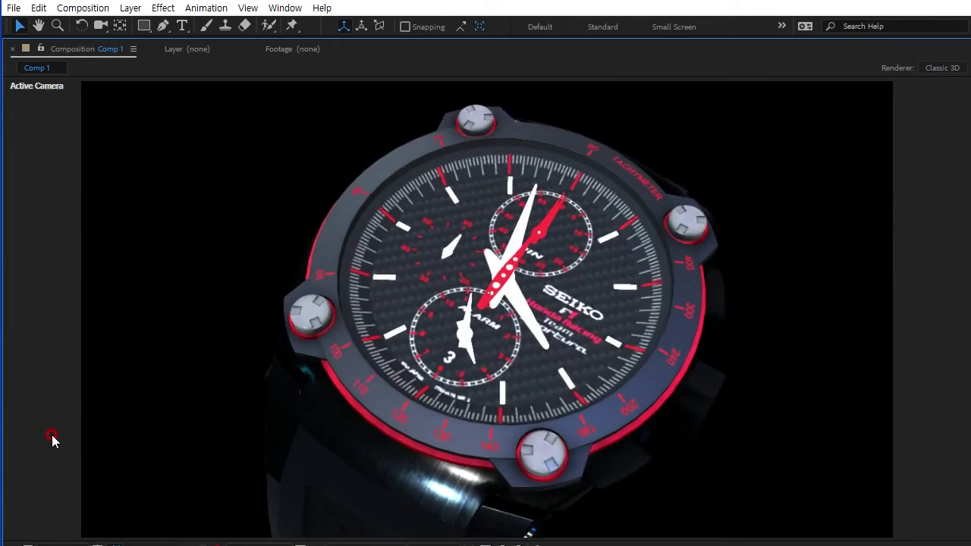
pyautogui.press('`')
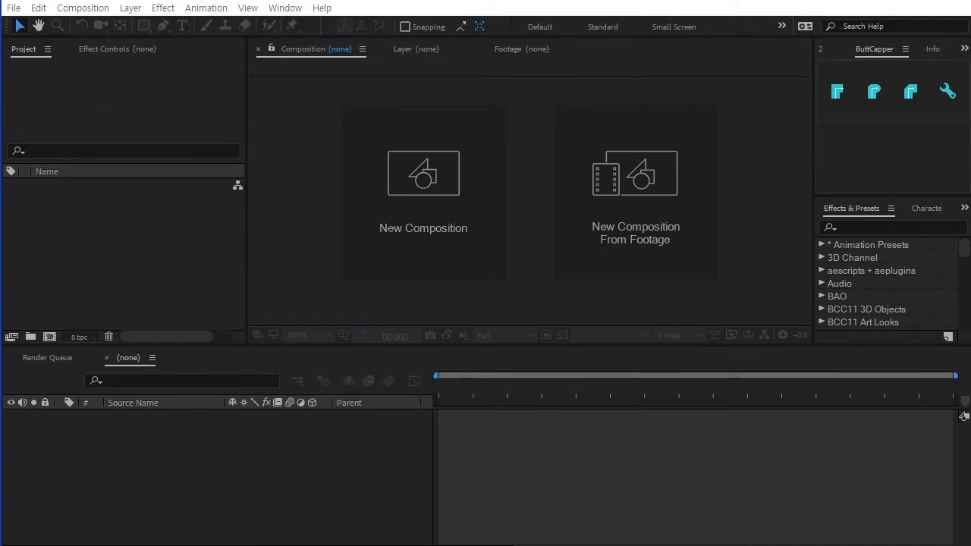
# Create Comp 1 with a black background, 150-frame duration and 30 fps.
pyautogui.click(61, 323)
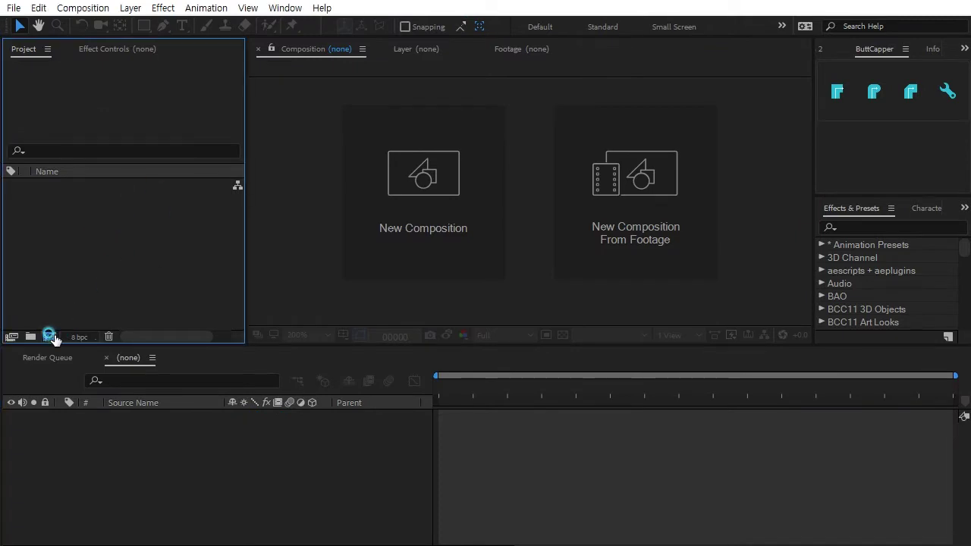
pyautogui.click(50, 336)
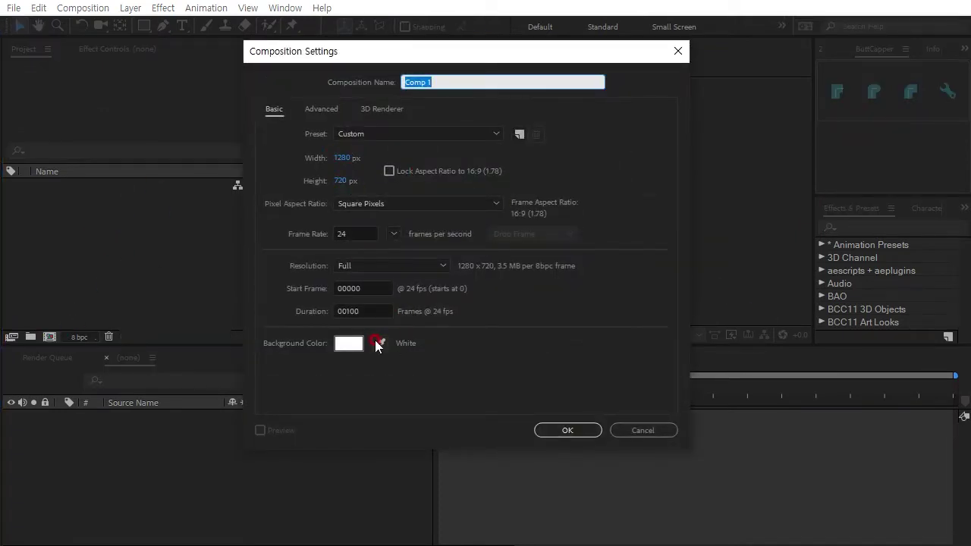
pyautogui.click(351, 343)
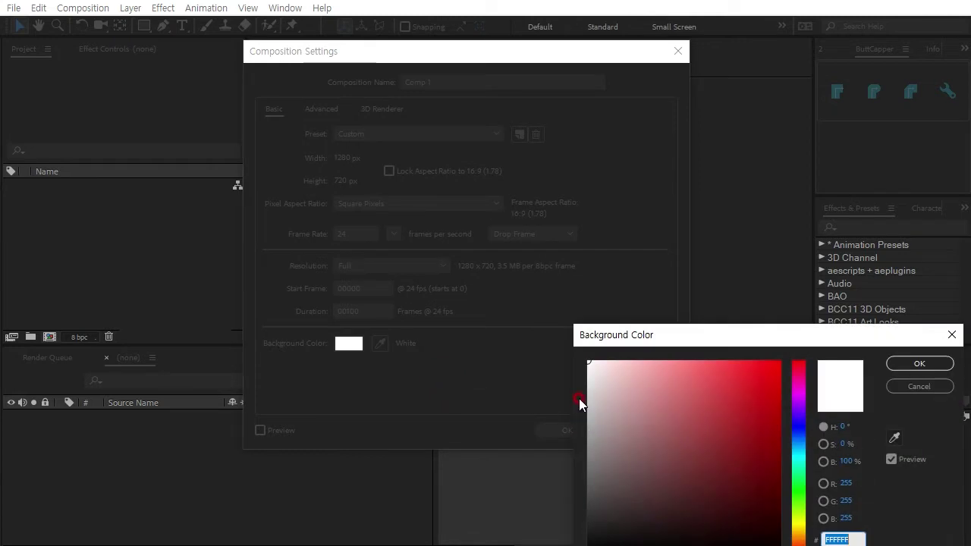
pyautogui.moveTo(637, 338); pyautogui.dragTo(547, 191)
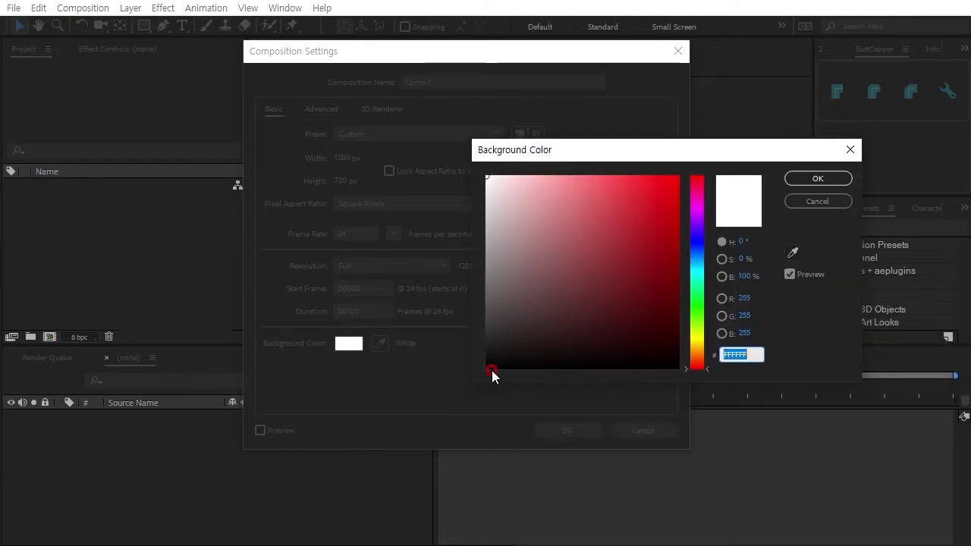
pyautogui.click(486, 368)
pyautogui.click(791, 179)
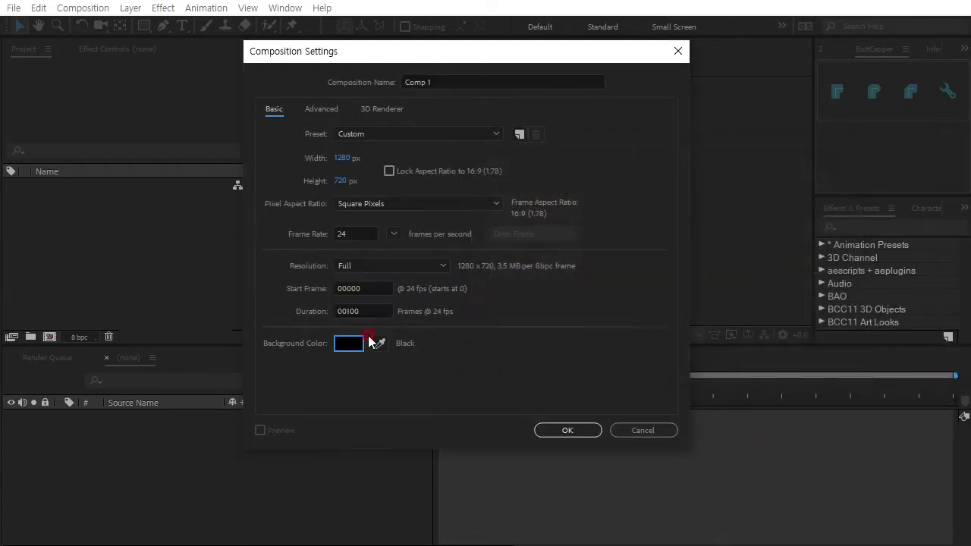
pyautogui.click(370, 310)
pyautogui.write('150')
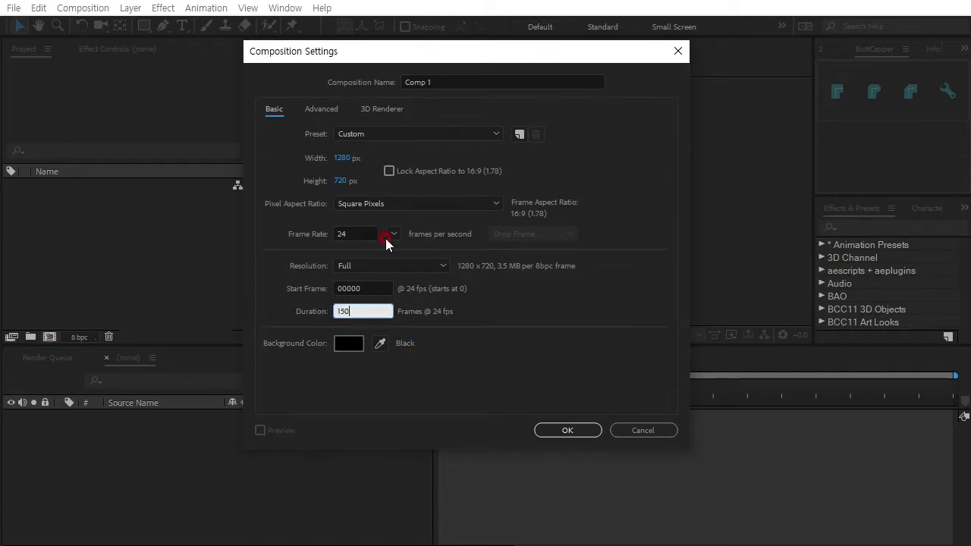
pyautogui.click(388, 236)
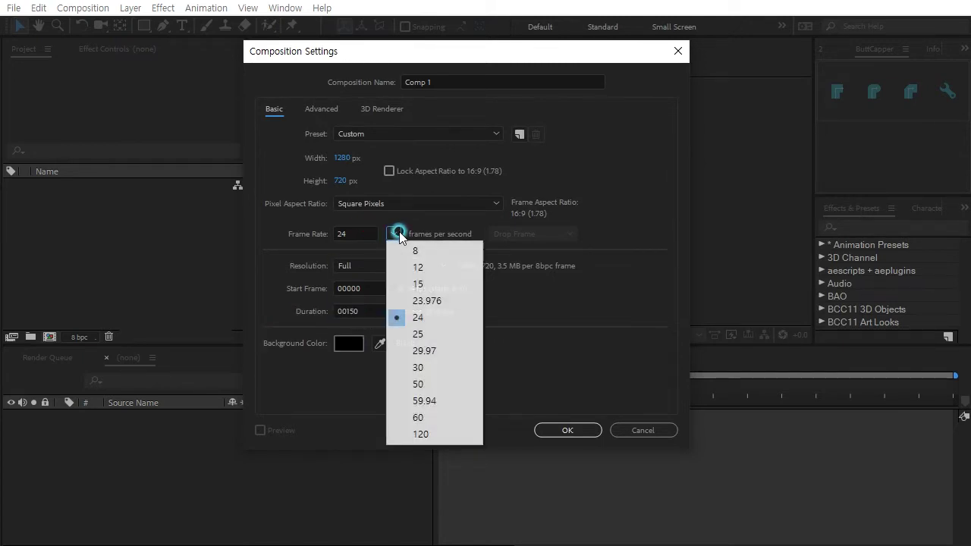
pyautogui.click(429, 376)
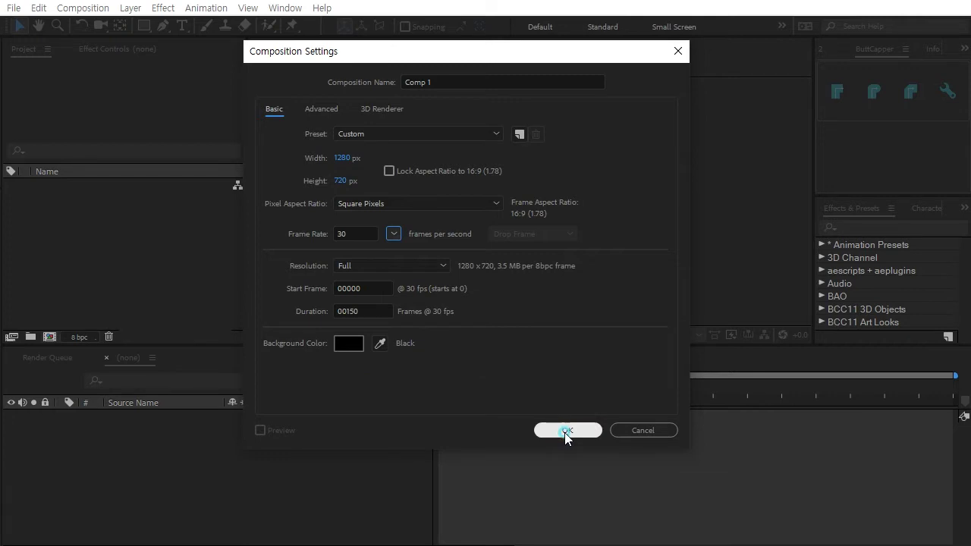
pyautogui.click(564, 430)
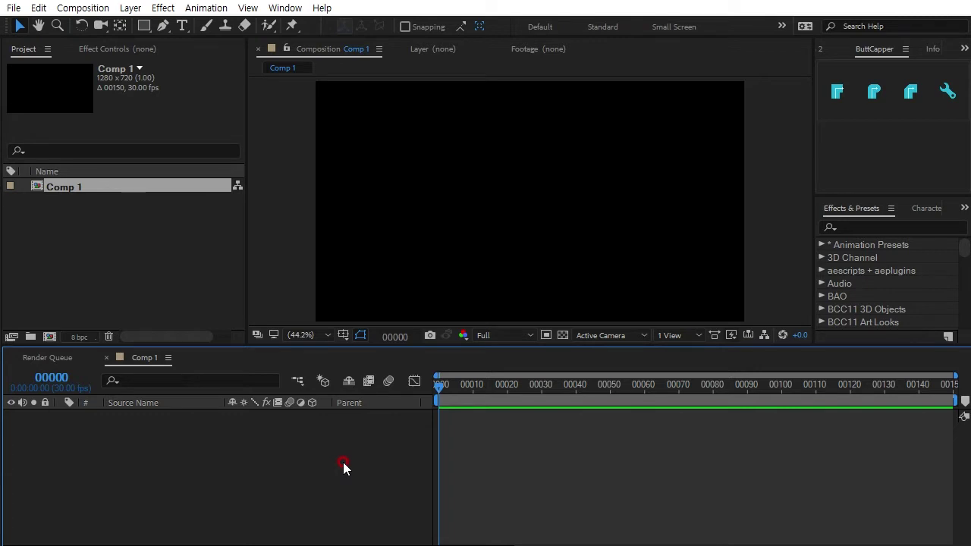
# Add Black Solid 1 and apply the Element effect to it from Effects & Presets.
pyautogui.hotkey('ctrl', 'y')
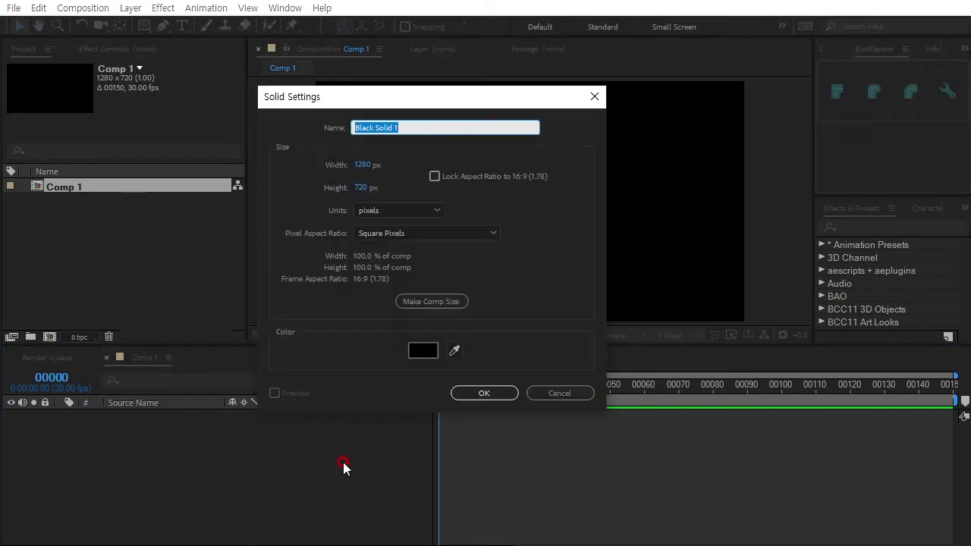
pyautogui.click(492, 392)
pyautogui.click(849, 225)
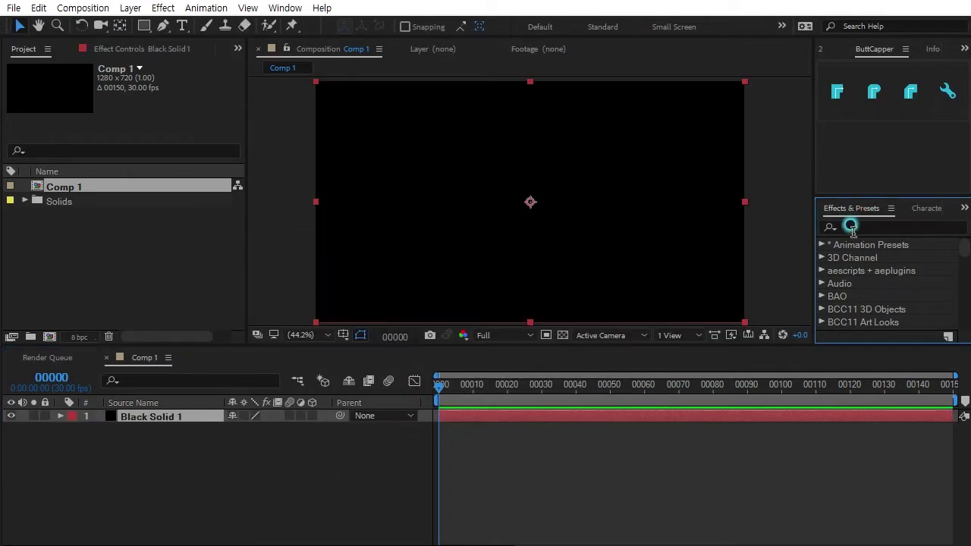
pyautogui.write('e')
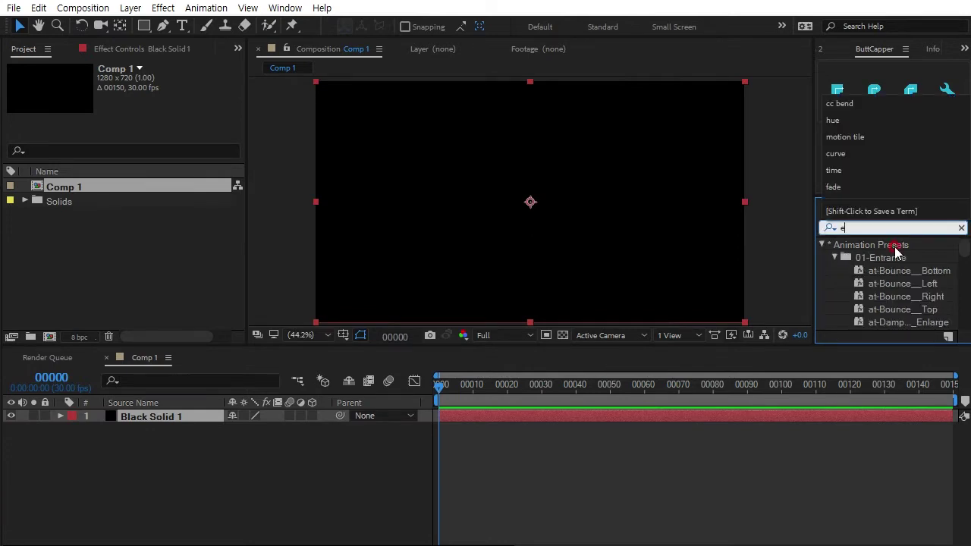
pyautogui.write('lement')
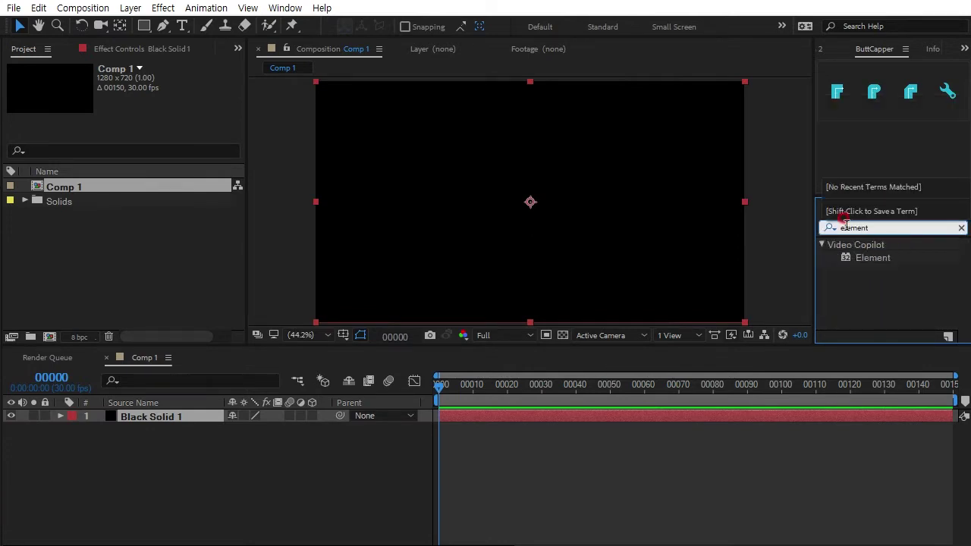
pyautogui.moveTo(869, 261); pyautogui.dragTo(174, 419)
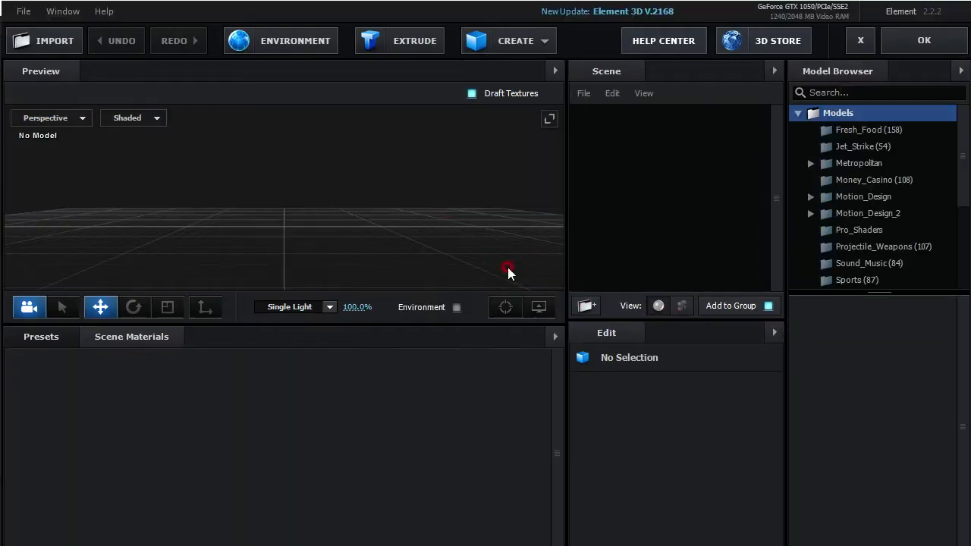
# Enlarge the preview, open Starter_Pack_Physical in the Model Browser, and add the watch model.
pyautogui.moveTo(393, 324); pyautogui.dragTo(384, 394)
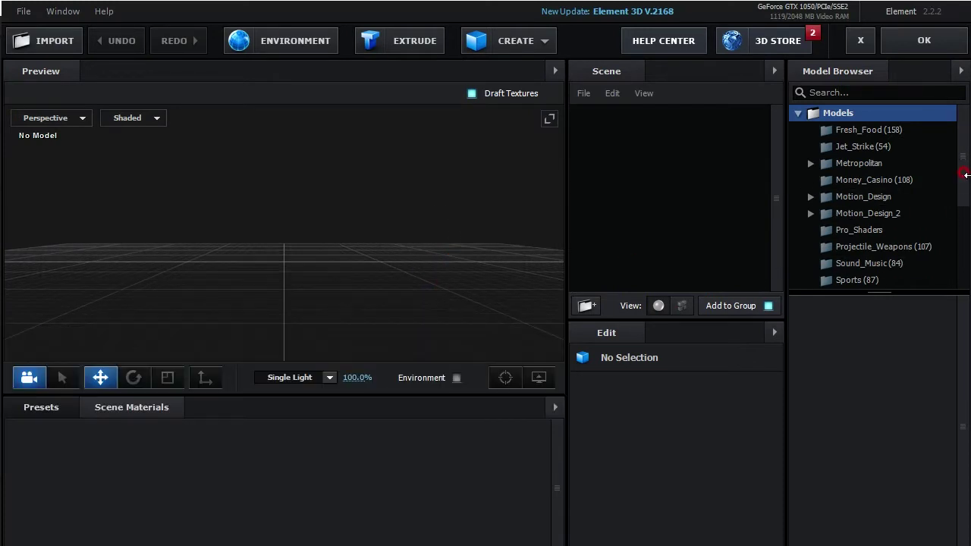
pyautogui.moveTo(961, 175); pyautogui.dragTo(961, 256)
pyautogui.click(871, 265)
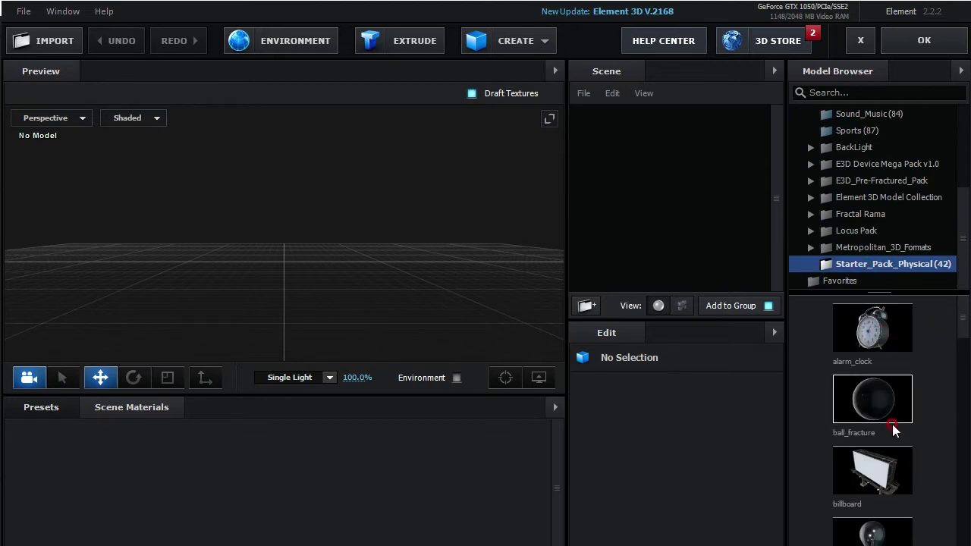
pyautogui.moveTo(960, 334); pyautogui.dragTo(963, 538)
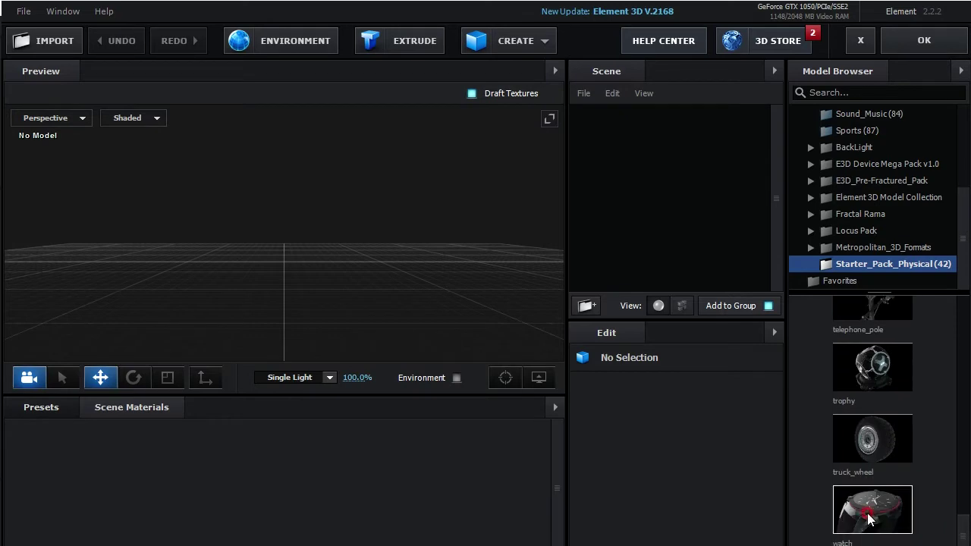
pyautogui.click(872, 511)
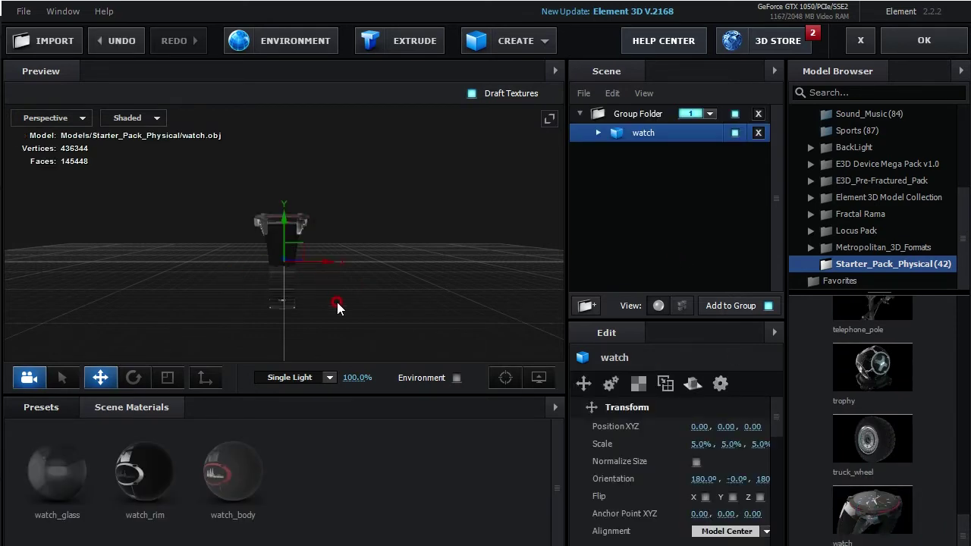
# Orbit and zoom the preview for a closer view of the watch.
pyautogui.moveTo(337, 307); pyautogui.dragTo(262, 302)
pyautogui.scroll(5, 278, 275)
pyautogui.moveTo(275, 275); pyautogui.dragTo(371, 269)
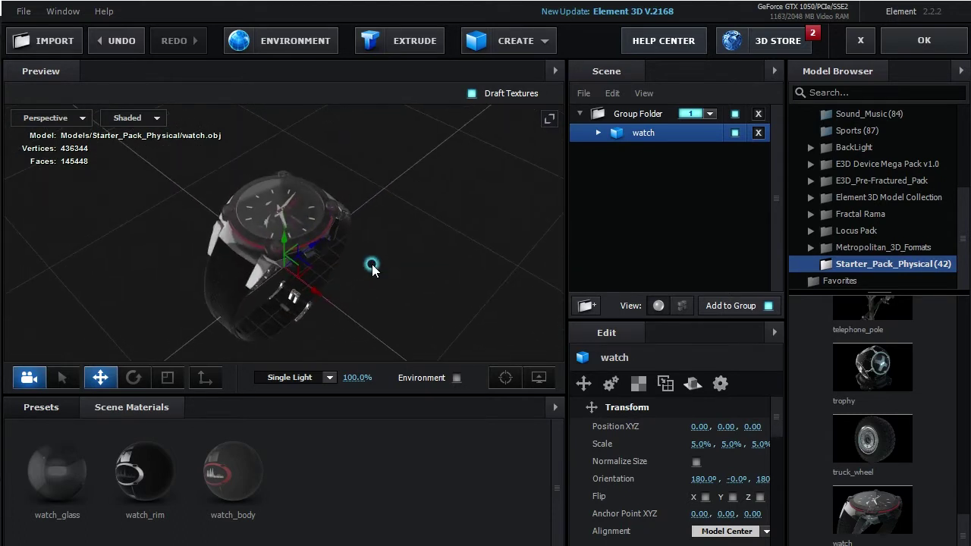
pyautogui.scroll(3, 371, 267)
pyautogui.moveTo(348, 236); pyautogui.dragTo(397, 225)
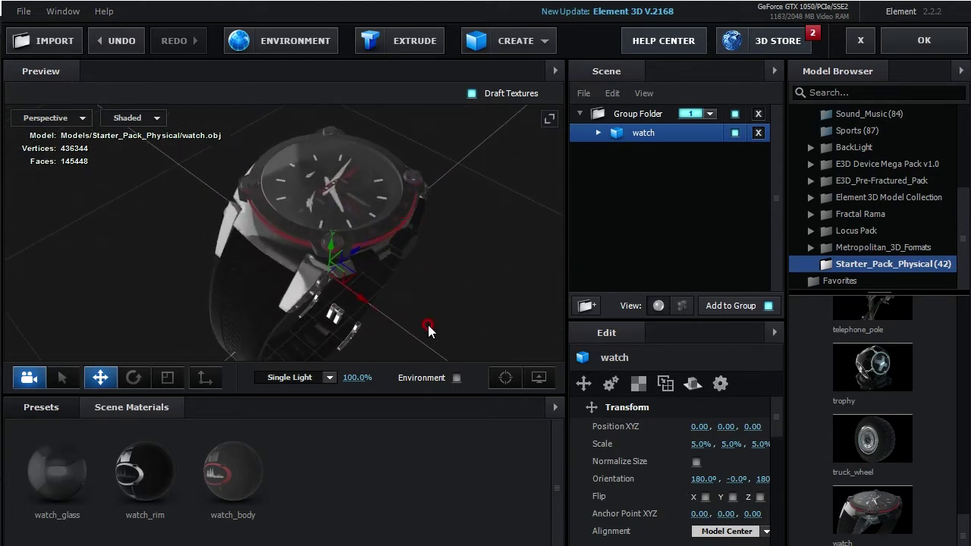
# Expand the watch and inspect its watch_body, watch_glass and watch_rim materials.
pyautogui.click(598, 134)
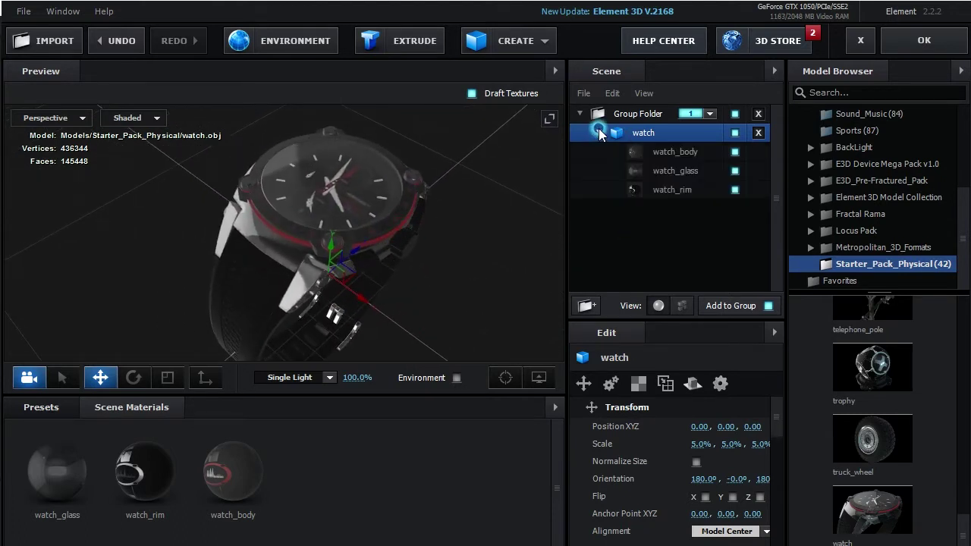
pyautogui.click(673, 151)
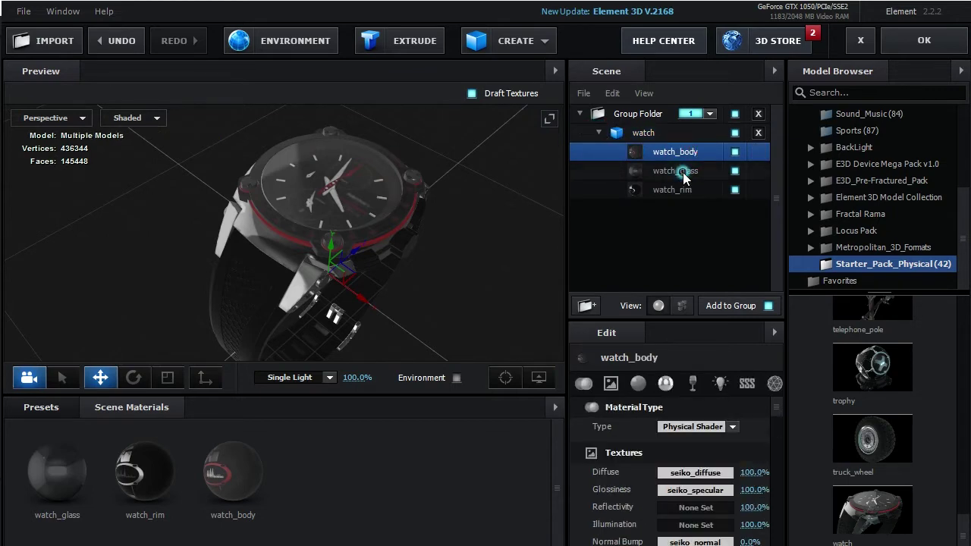
pyautogui.click(683, 174)
pyautogui.click(671, 191)
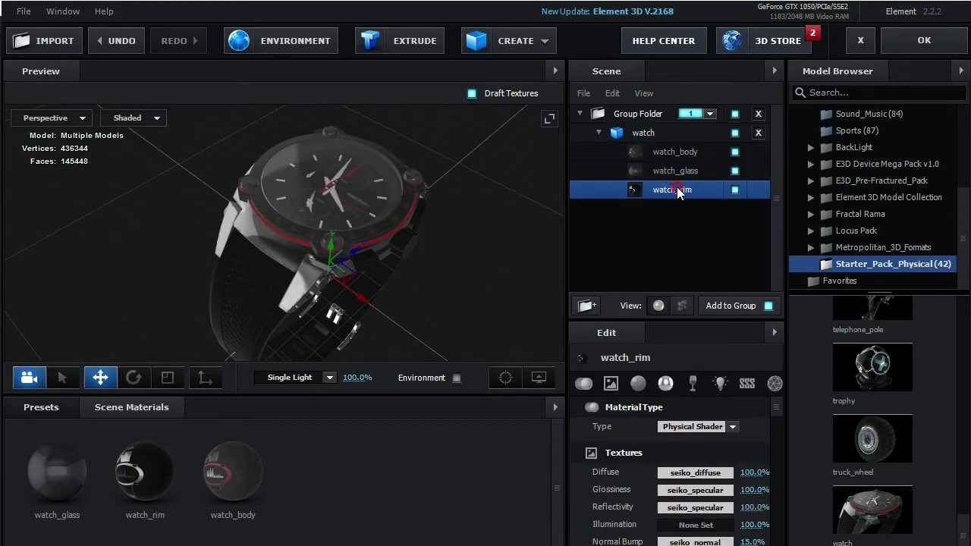
# Switch the scene list to show the watch's individual mesh parts.
pyautogui.moveTo(445, 293); pyautogui.dragTo(442, 302)
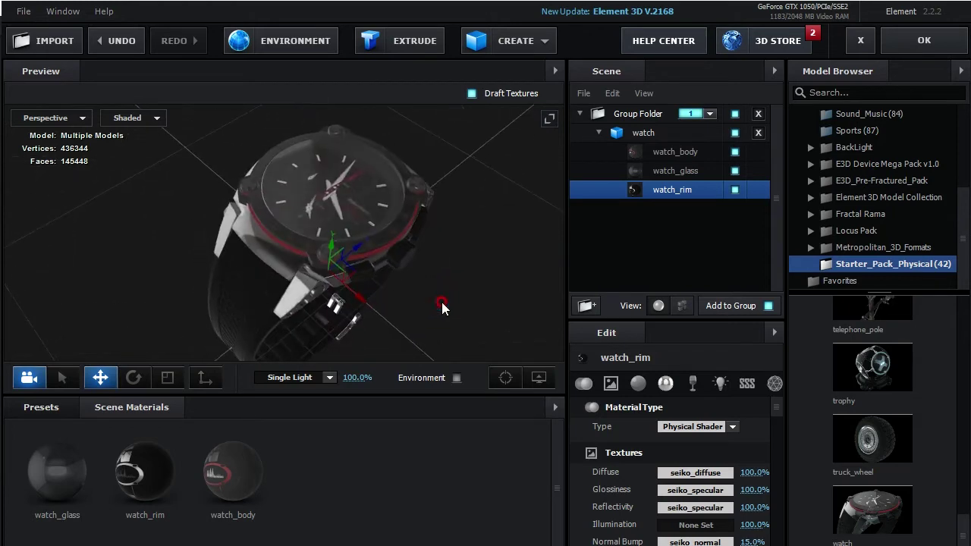
pyautogui.click(683, 305)
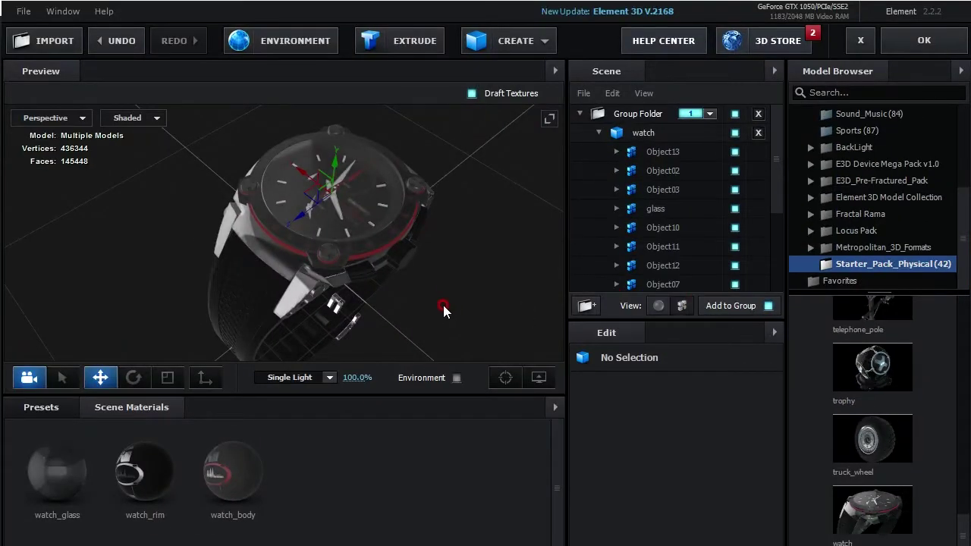
pyautogui.moveTo(445, 306); pyautogui.dragTo(450, 311)
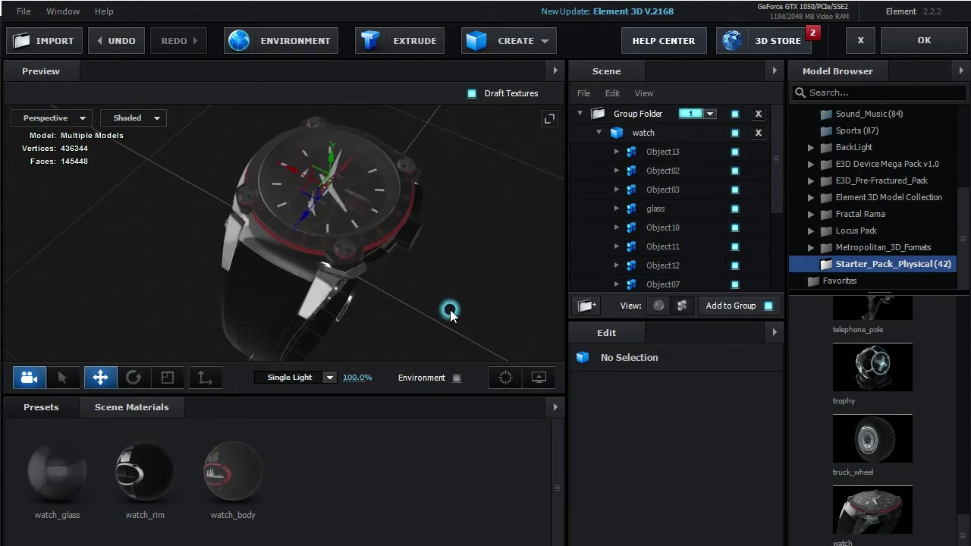
pyautogui.click(34, 414)
# Try several BackLight_2K environments and settle on the white-striped BackLight_2K_12.
pyautogui.click(67, 444)
pyautogui.click(143, 476)
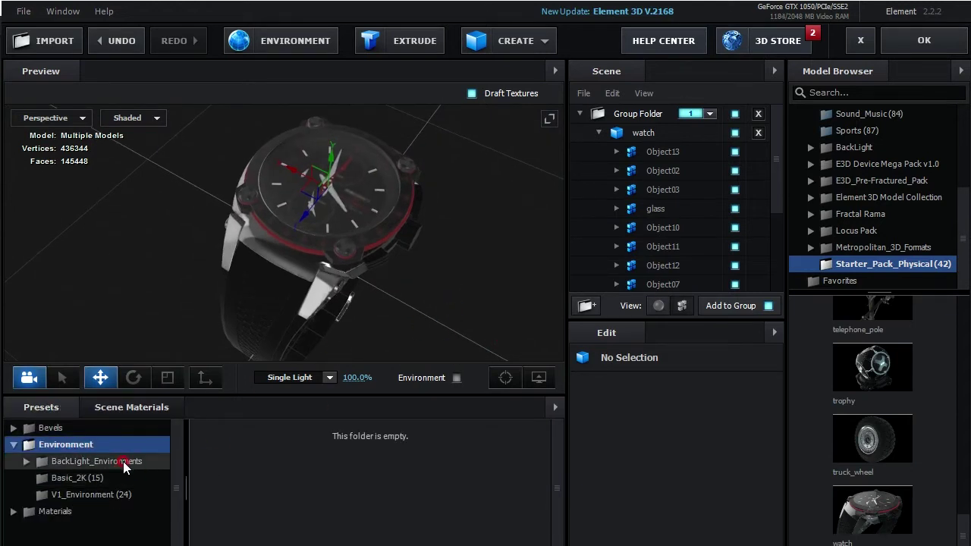
pyautogui.click(119, 459)
pyautogui.click(128, 482)
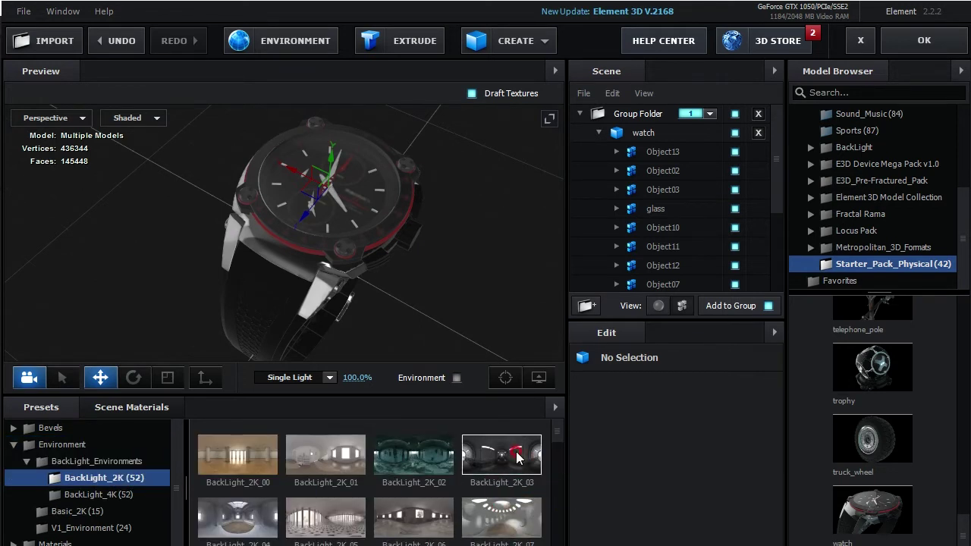
pyautogui.click(421, 455)
pyautogui.click(292, 518)
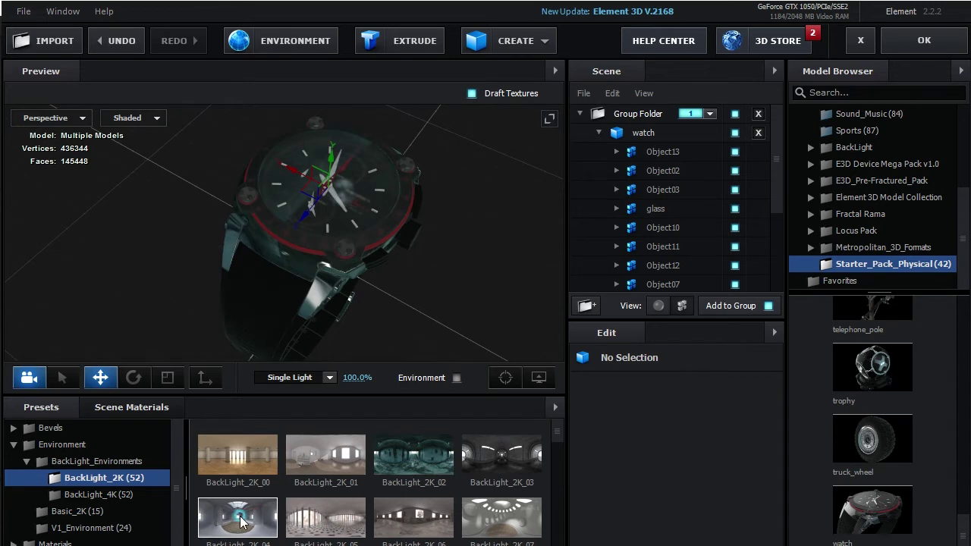
pyautogui.click(557, 483)
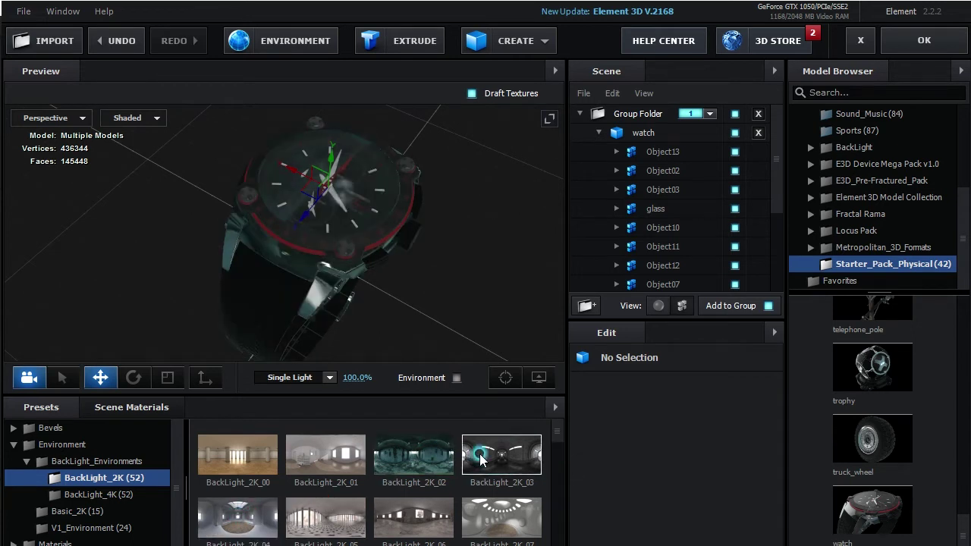
pyautogui.moveTo(557, 439); pyautogui.dragTo(558, 465)
pyautogui.click(326, 474)
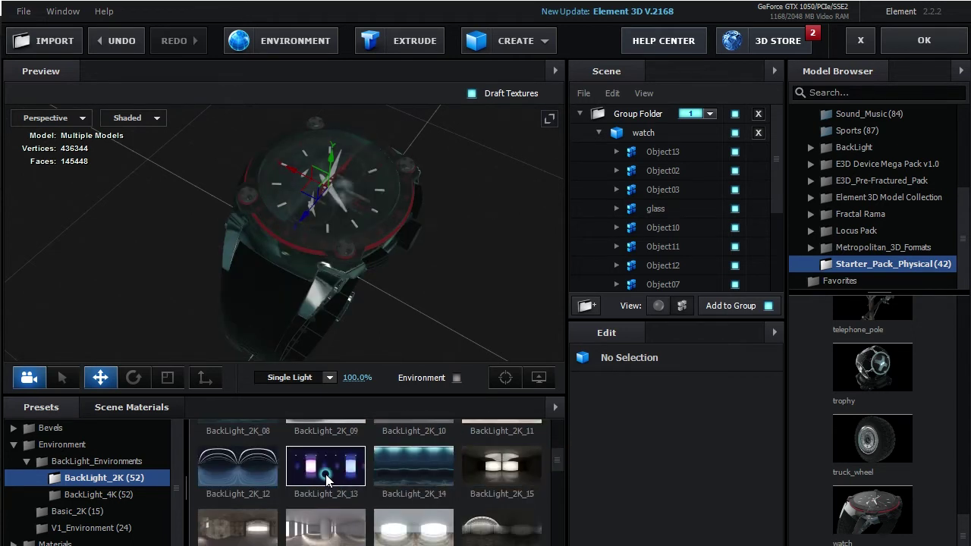
pyautogui.click(274, 474)
# Show the environment as the preview background behind the watch.
pyautogui.click(429, 340)
pyautogui.moveTo(441, 298)
pyautogui.mouseDown()
pyautogui.moveTo(416, 313)
pyautogui.moveTo(435, 305)
pyautogui.mouseUp()
pyautogui.click(461, 336)
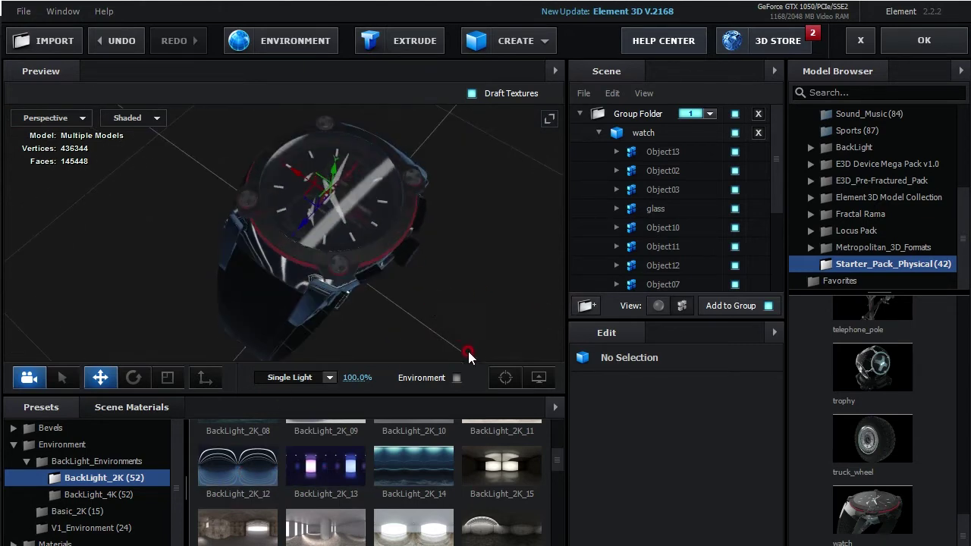
pyautogui.click(456, 377)
pyautogui.moveTo(428, 326)
pyautogui.mouseDown()
pyautogui.moveTo(460, 294)
pyautogui.moveTo(463, 304)
pyautogui.moveTo(440, 304)
pyautogui.mouseUp()
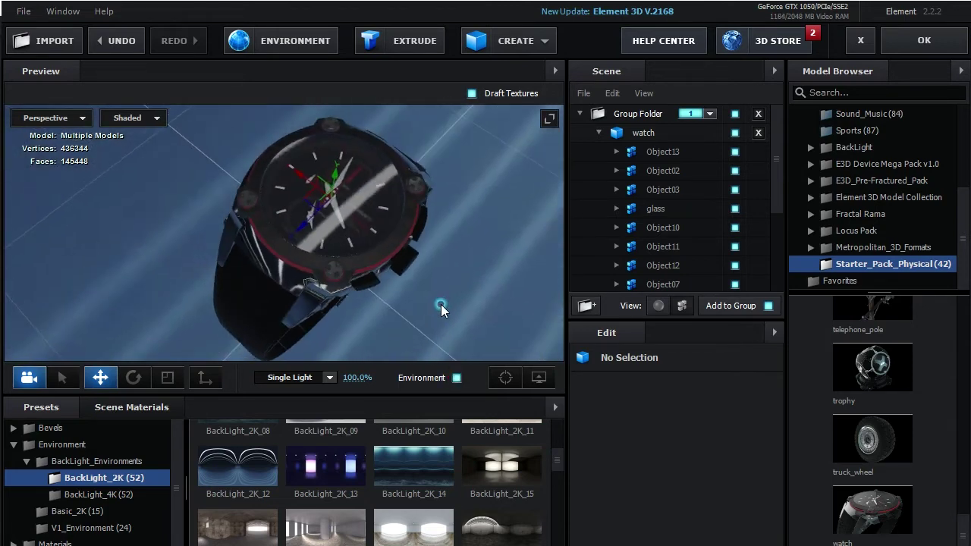
pyautogui.click(538, 377)
# Compare the watch with ambient occlusion off and on, leaving AO enabled.
pyautogui.click(428, 334)
pyautogui.click(422, 330)
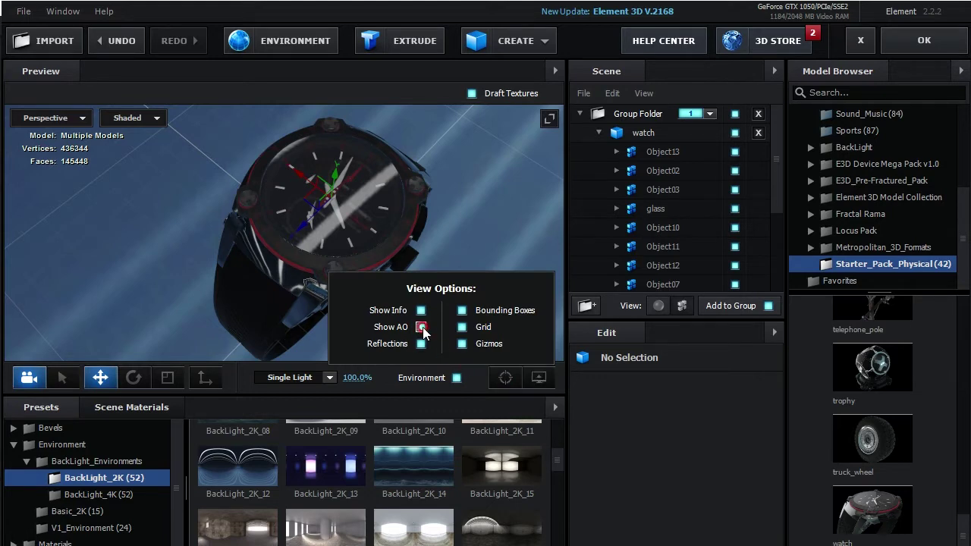
pyautogui.moveTo(432, 315)
pyautogui.mouseDown()
pyautogui.moveTo(442, 308)
pyautogui.moveTo(436, 317)
pyautogui.moveTo(398, 272)
pyautogui.mouseUp()
pyautogui.scroll(3, 399, 276)
pyautogui.scroll(2, 399, 314)
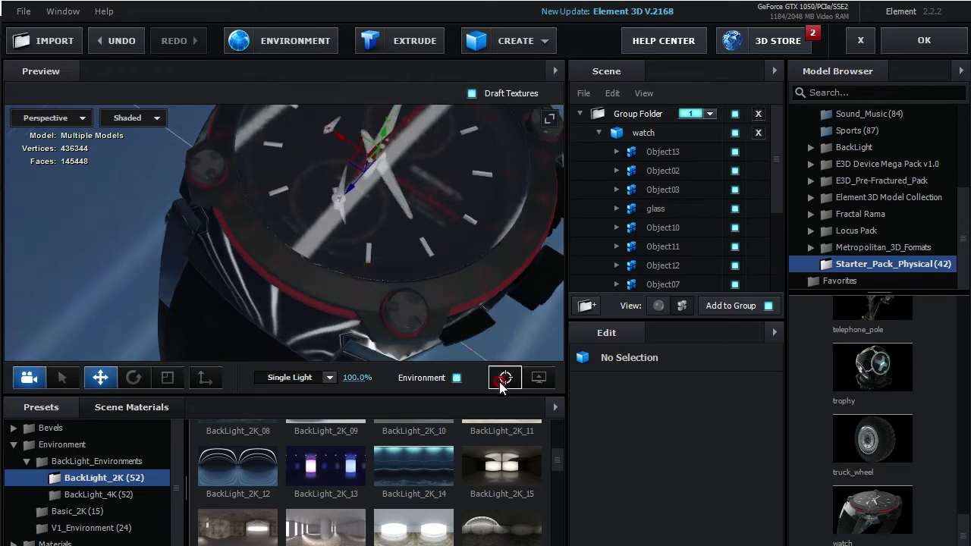
pyautogui.click(538, 377)
pyautogui.click(422, 328)
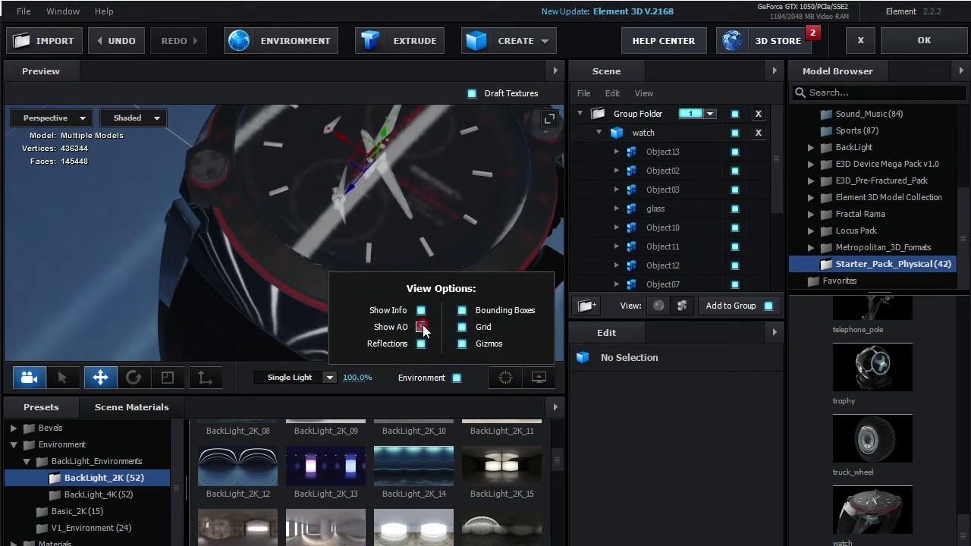
pyautogui.click(422, 327)
pyautogui.click(421, 327)
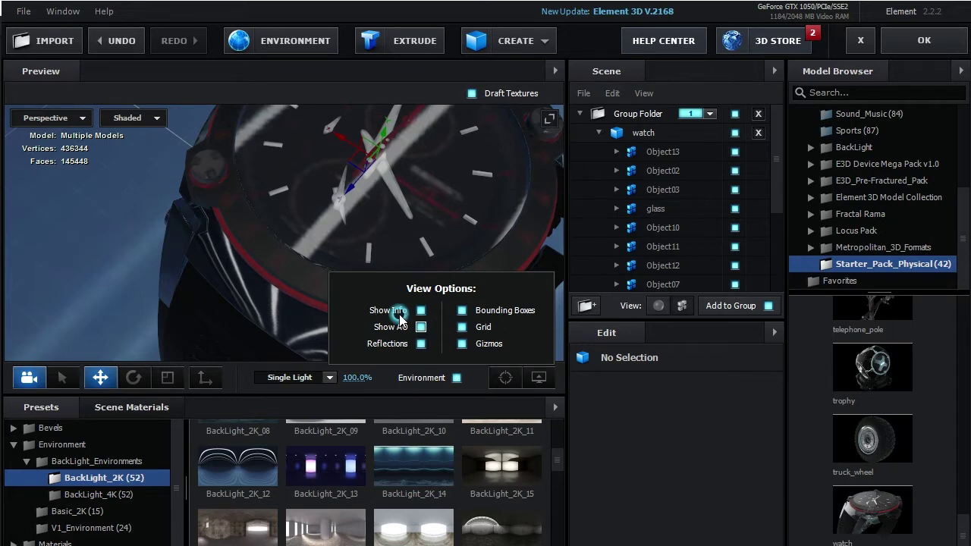
pyautogui.moveTo(49, 218); pyautogui.dragTo(426, 297)
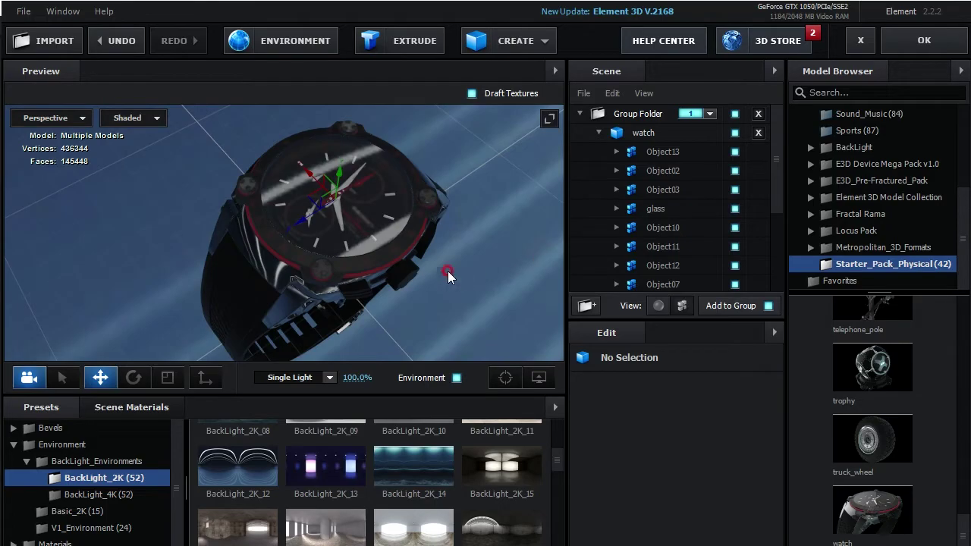
# Apply the Element scene, deselect Black Solid 1, and add a new camera.
pyautogui.click(924, 43)
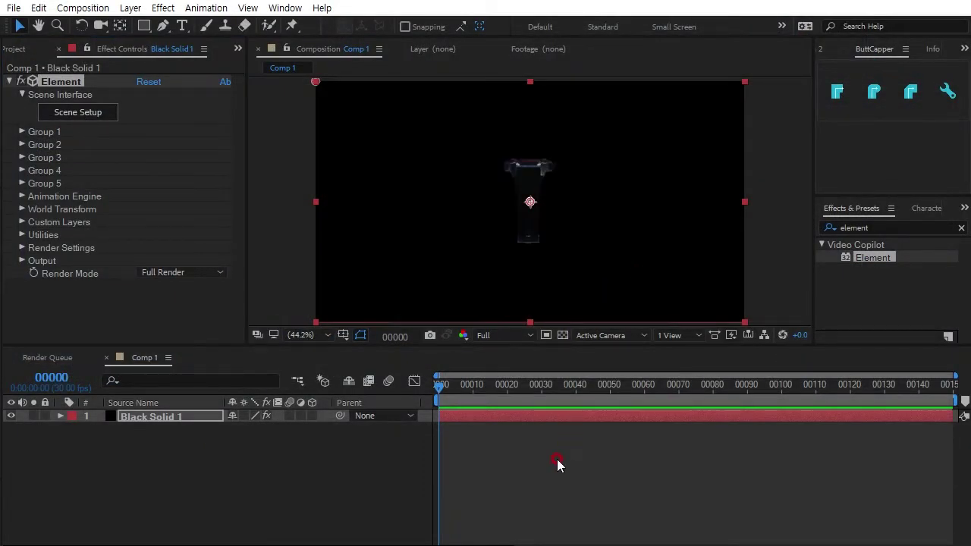
pyautogui.click(588, 468)
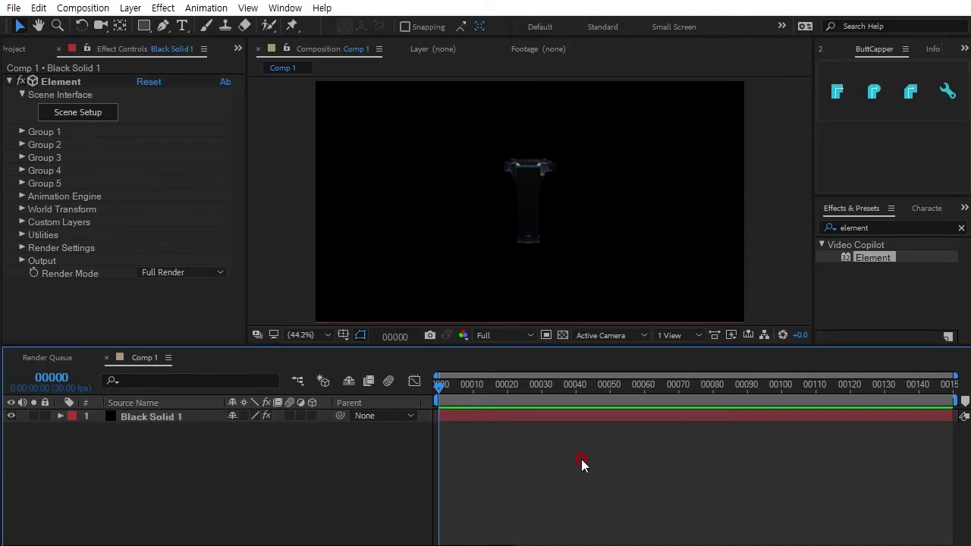
pyautogui.hotkey('ctrl', 'alt', 'shift', 'c')
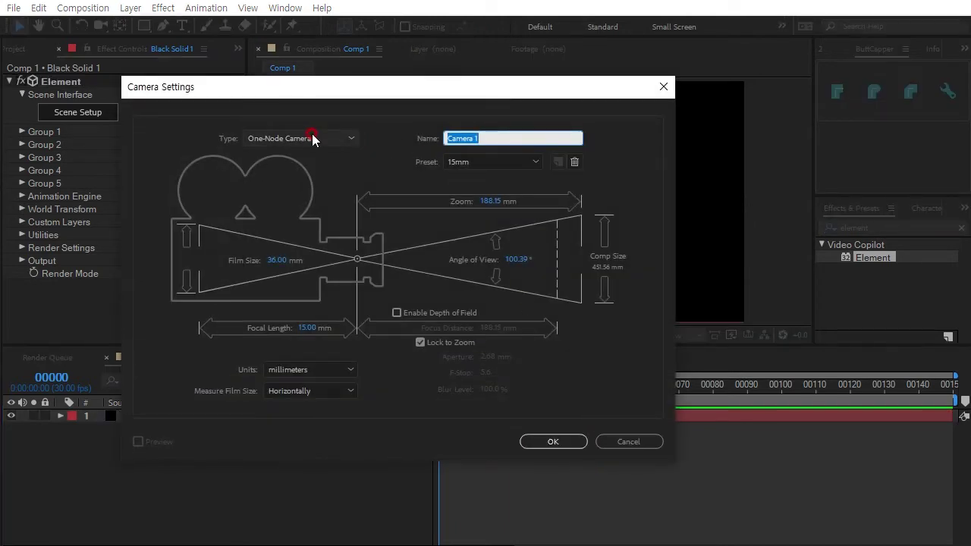
# Create Camera 1 as a two-node camera with the 50mm preset.
pyautogui.click(313, 139)
pyautogui.click(303, 173)
pyautogui.click(471, 157)
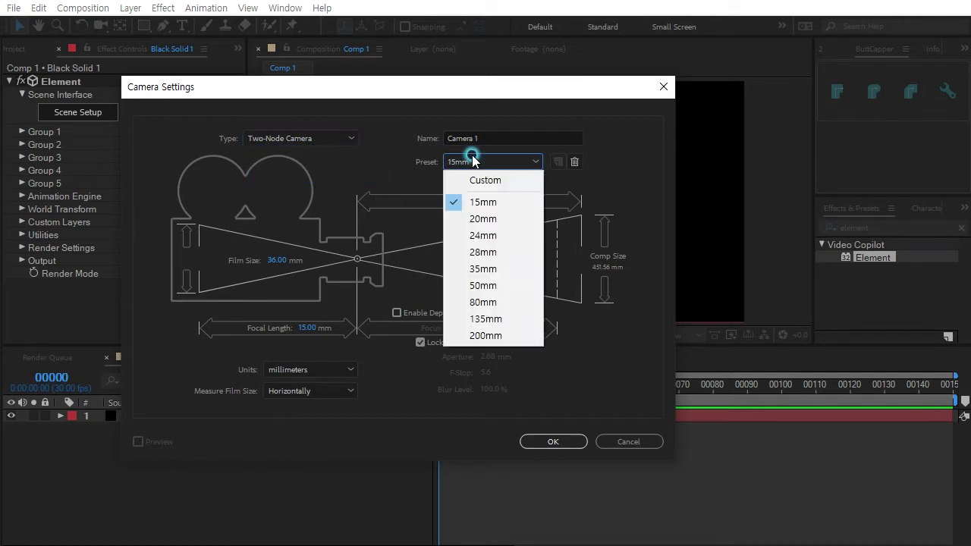
pyautogui.click(494, 285)
pyautogui.click(553, 442)
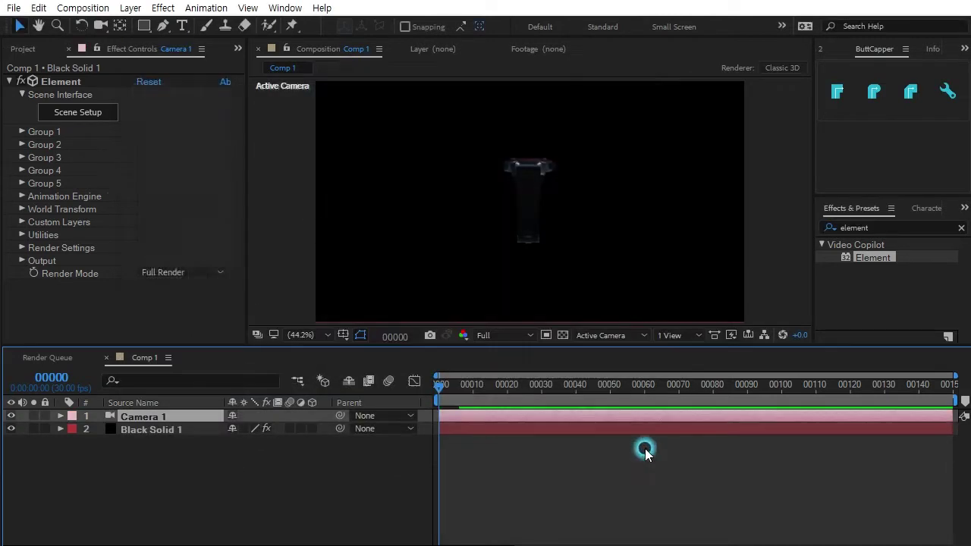
# Orbit the camera so the watch fills the frame at a tilted angle.
pyautogui.click(394, 380)
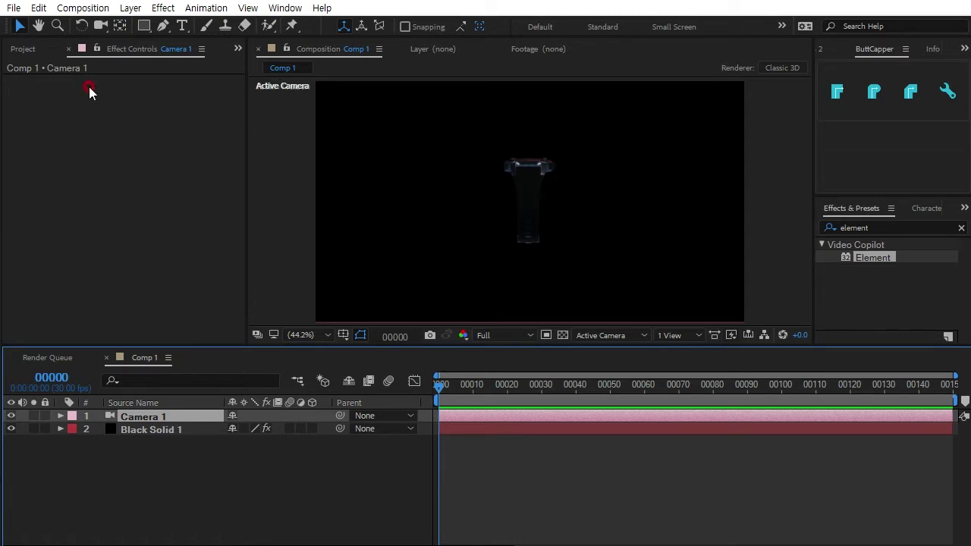
pyautogui.click(100, 27)
pyautogui.moveTo(542, 222); pyautogui.dragTo(565, 234)
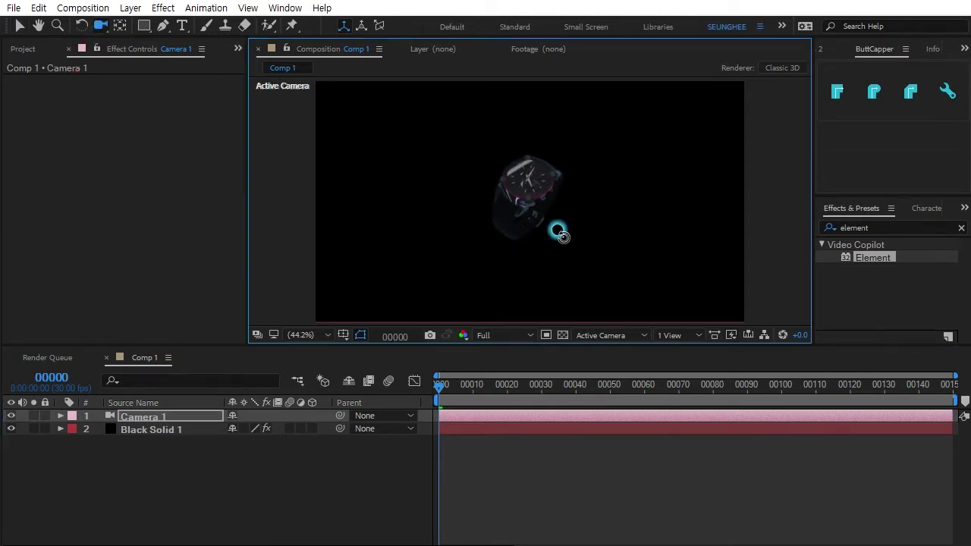
pyautogui.moveTo(565, 234); pyautogui.dragTo(558, 232)
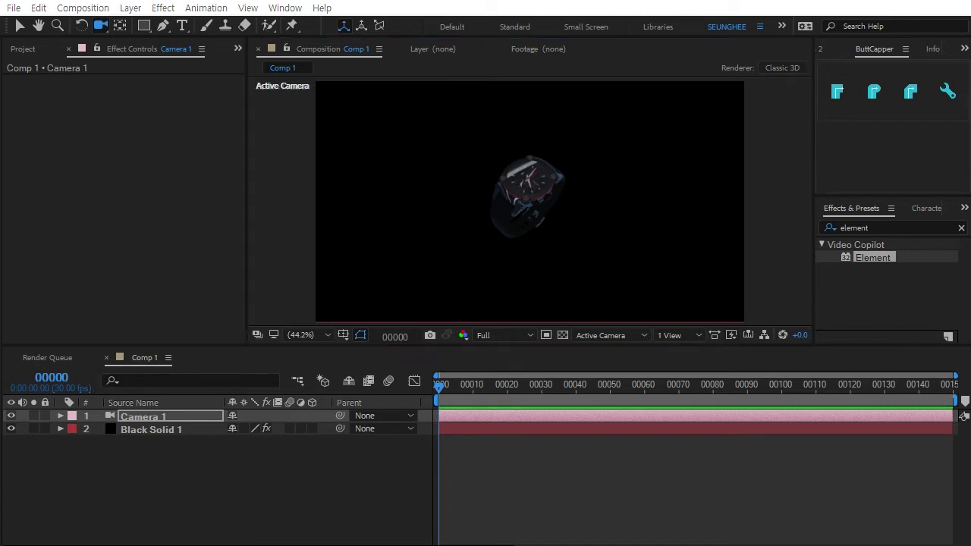
pyautogui.moveTo(503, 254)
pyautogui.mouseDown()
pyautogui.moveTo(618, 260)
pyautogui.moveTo(611, 245)
pyautogui.mouseUp()
pyautogui.moveTo(563, 225)
pyautogui.mouseDown()
pyautogui.moveTo(581, 104)
pyautogui.moveTo(557, 215)
pyautogui.moveTo(555, 206)
pyautogui.mouseUp()
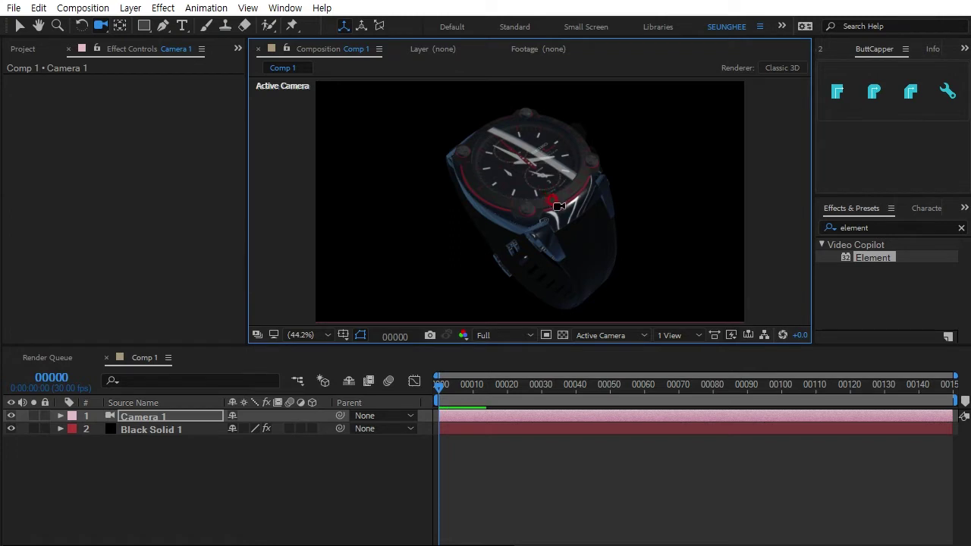
pyautogui.moveTo(556, 202); pyautogui.dragTo(552, 201)
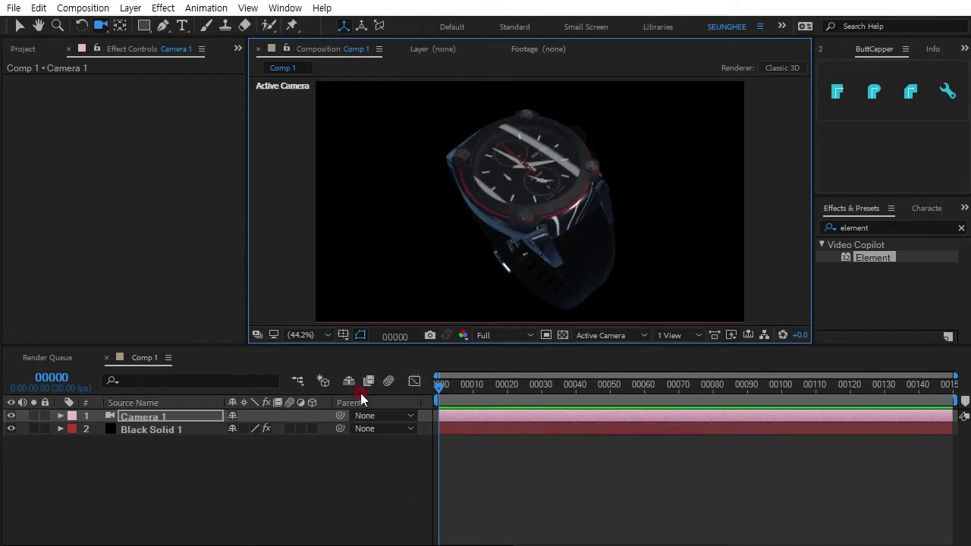
pyautogui.click(70, 378)
# Keyframe Camera 1's Position and Point of Interest at frame 30.
pyautogui.write('30')
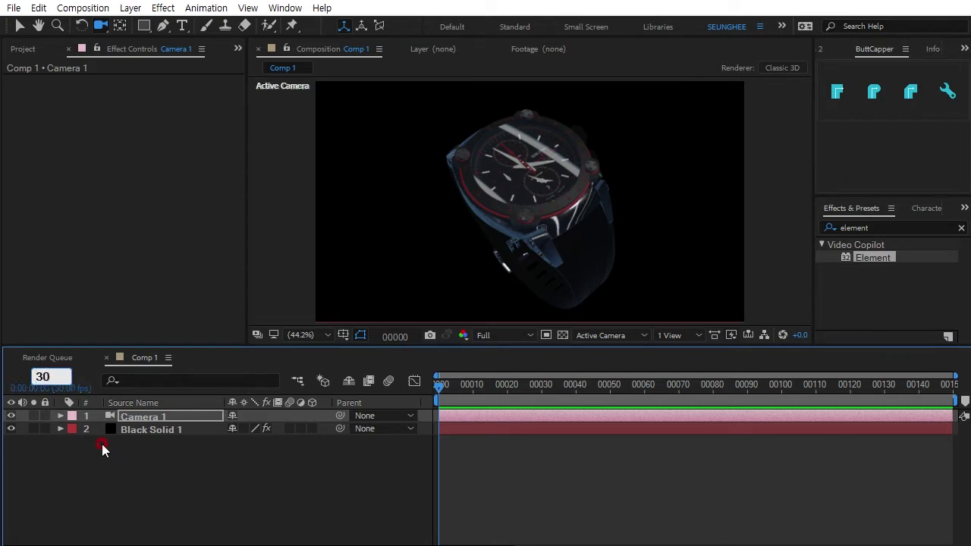
pyautogui.click(102, 443)
pyautogui.click(156, 417)
pyautogui.press('p')
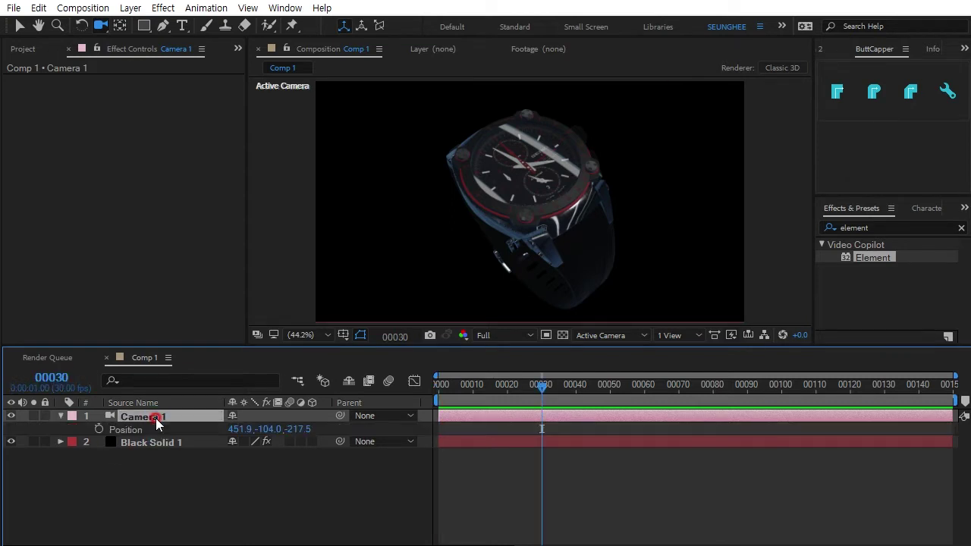
pyautogui.hotkey('shift', 'a')
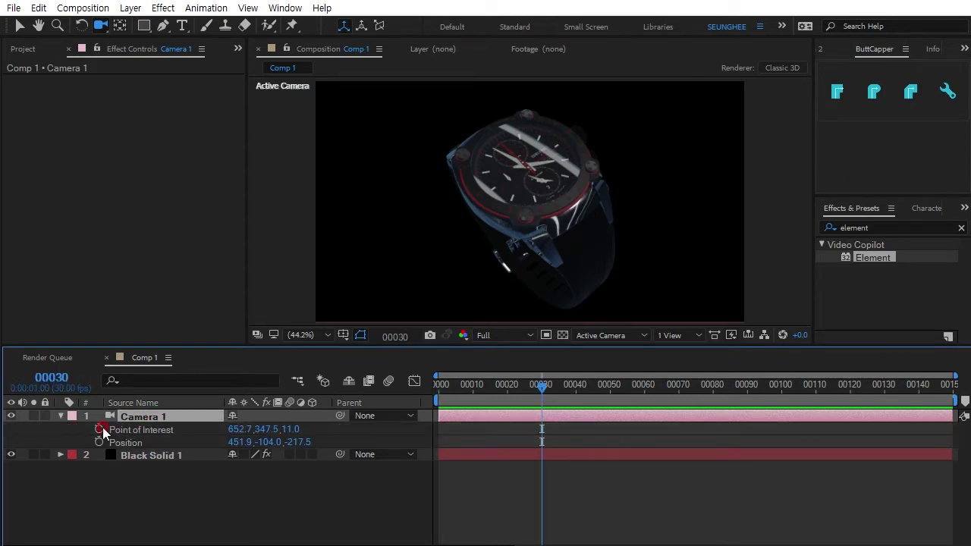
pyautogui.click(99, 429)
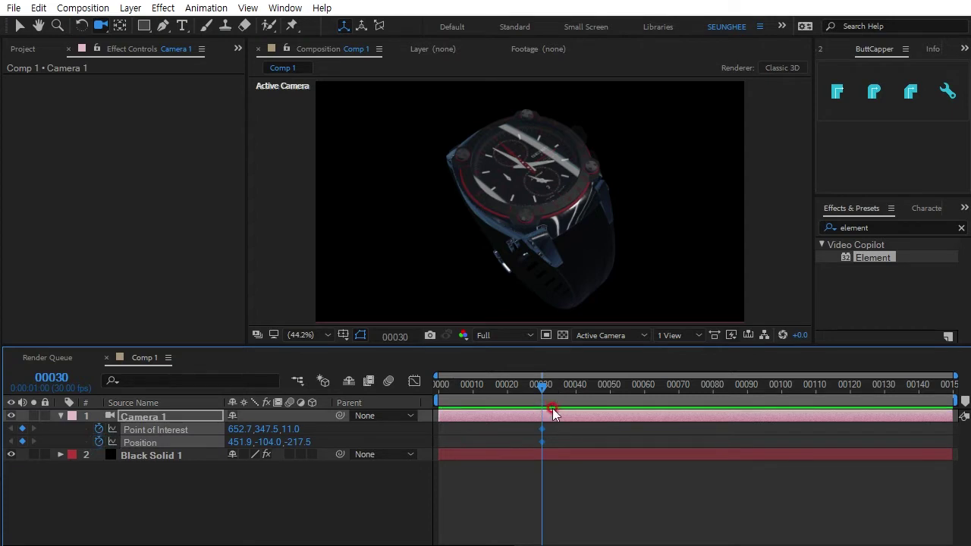
# At frame 60, orbit the camera to a new angle for the second keyframe.
pyautogui.click(645, 390)
pyautogui.moveTo(567, 199)
pyautogui.mouseDown()
pyautogui.moveTo(490, 214)
pyautogui.moveTo(464, 209)
pyautogui.moveTo(537, 187)
pyautogui.mouseUp()
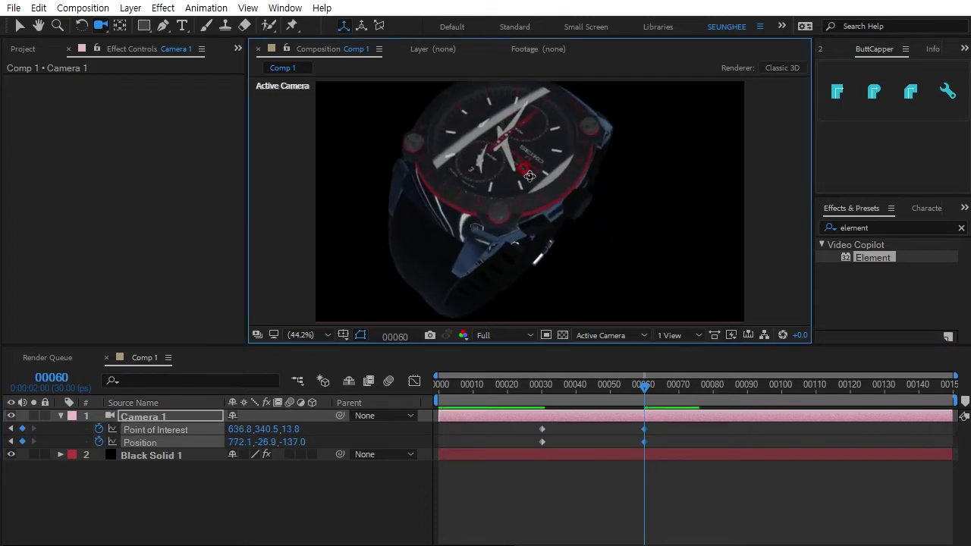
pyautogui.moveTo(537, 187); pyautogui.dragTo(514, 160)
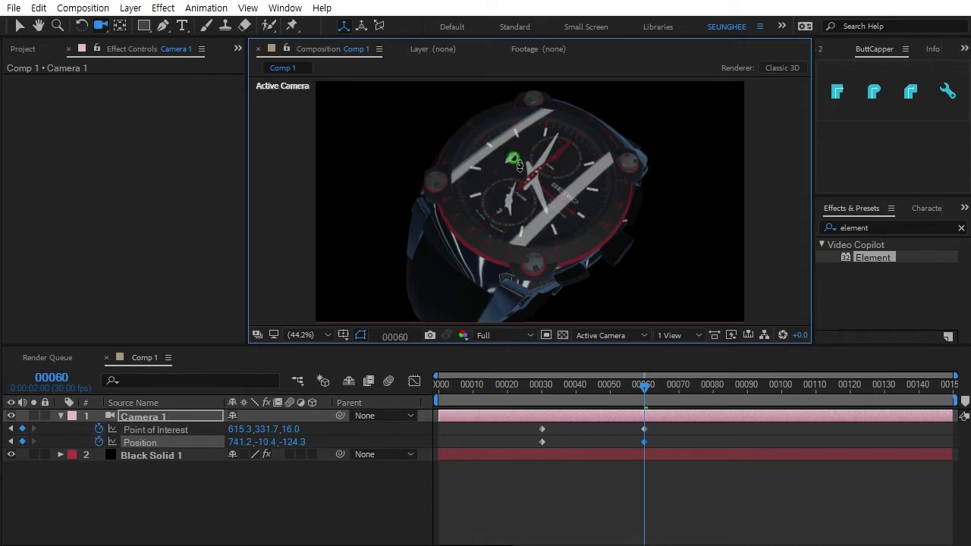
# Preview the camera move from the start and select the camera keyframes.
pyautogui.moveTo(643, 386); pyautogui.dragTo(438, 385)
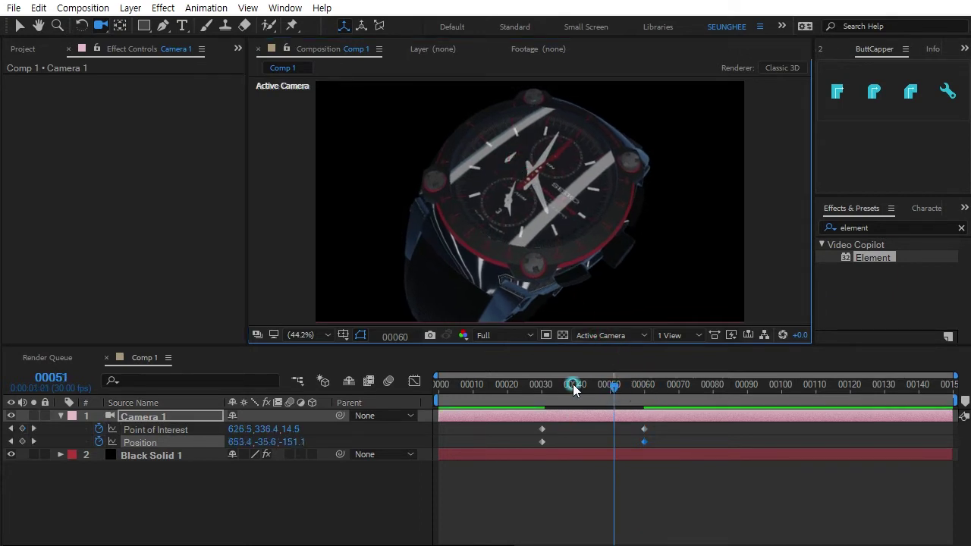
pyautogui.press('space')
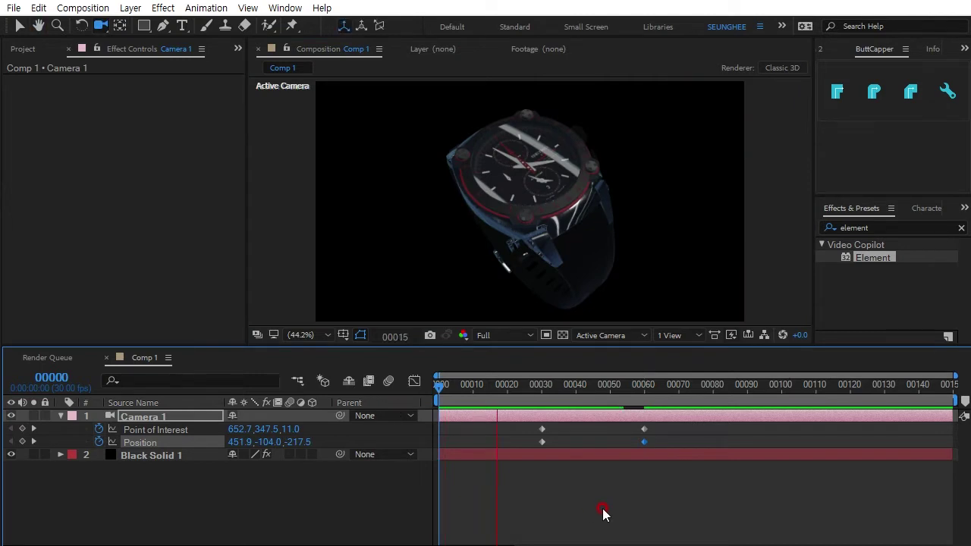
pyautogui.click(744, 385)
pyautogui.moveTo(743, 387); pyautogui.dragTo(611, 387)
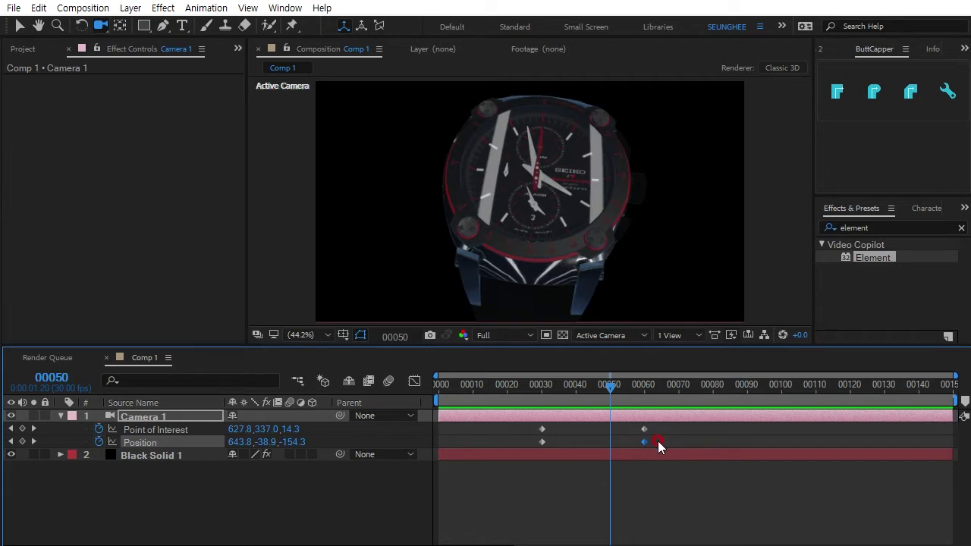
pyautogui.moveTo(657, 443); pyautogui.dragTo(524, 424)
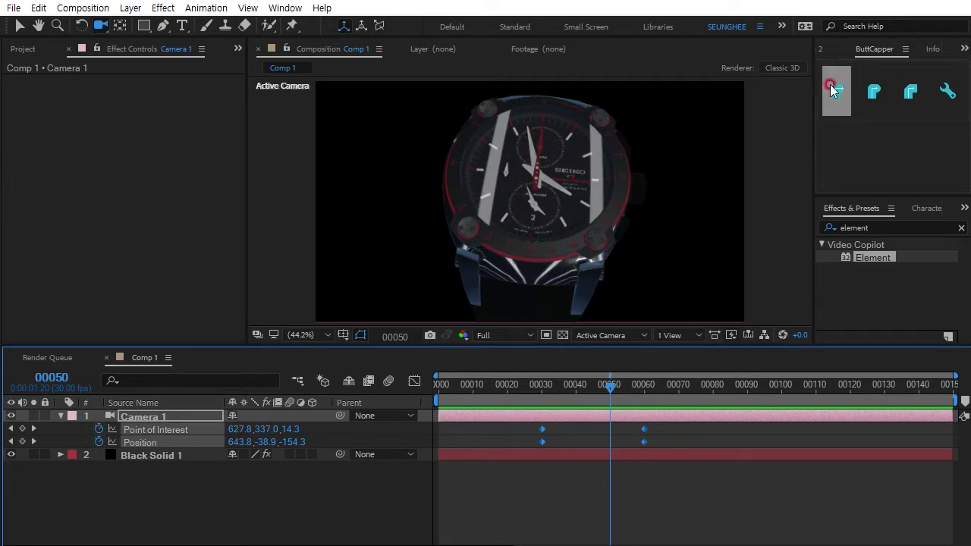
# Ease the camera keyframes to 100, preview from frame 0, and enlarge the viewer.
pyautogui.click(825, 49)
pyautogui.moveTo(853, 114); pyautogui.dragTo(954, 125)
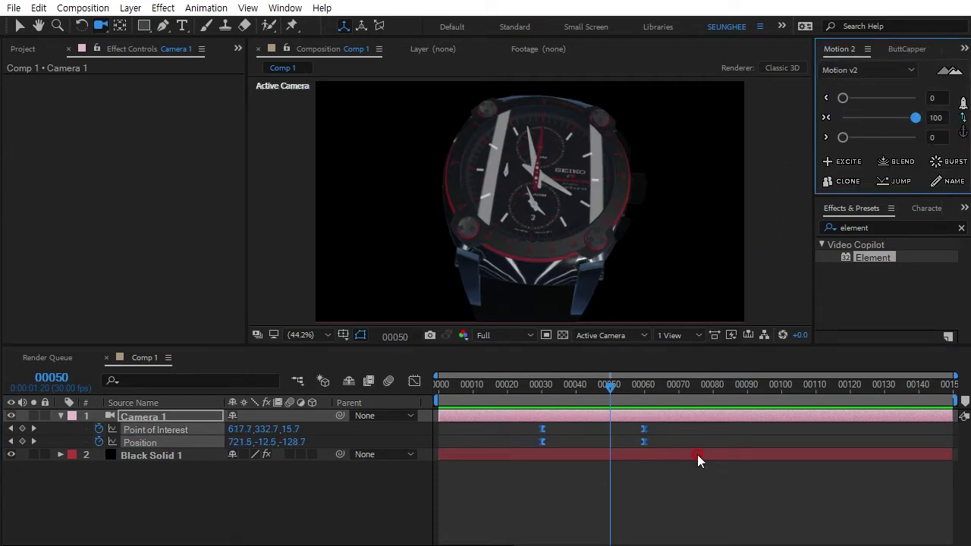
pyautogui.moveTo(611, 387); pyautogui.dragTo(372, 407)
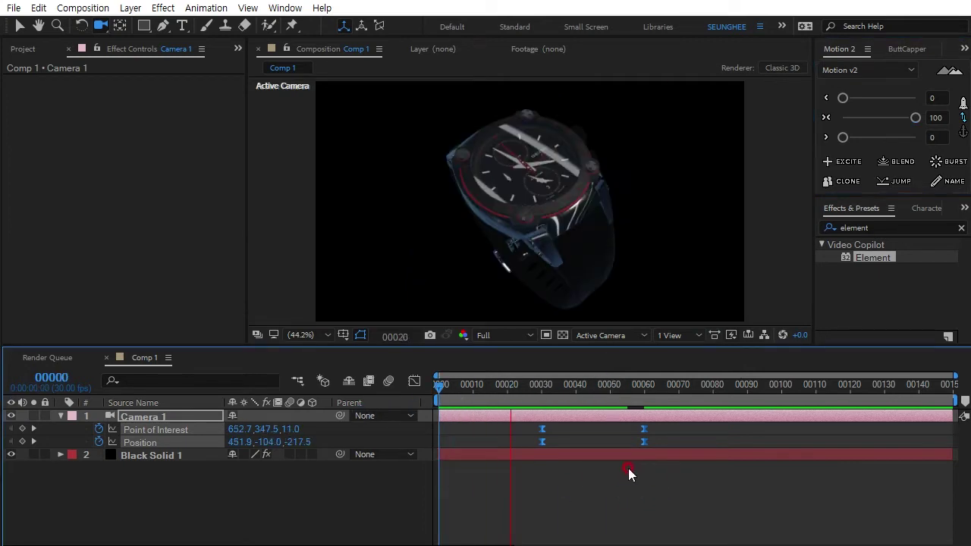
pyautogui.press('space')
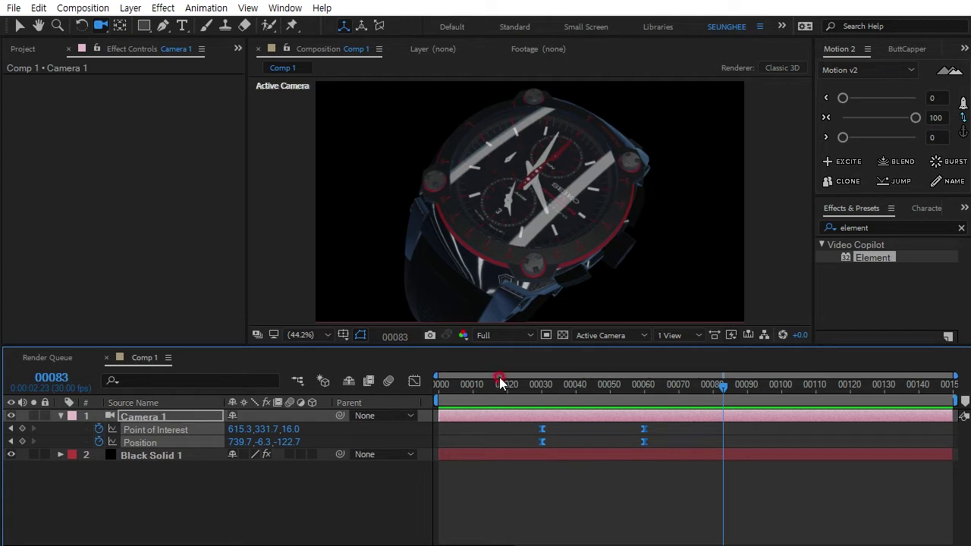
pyautogui.moveTo(498, 345); pyautogui.dragTo(502, 376)
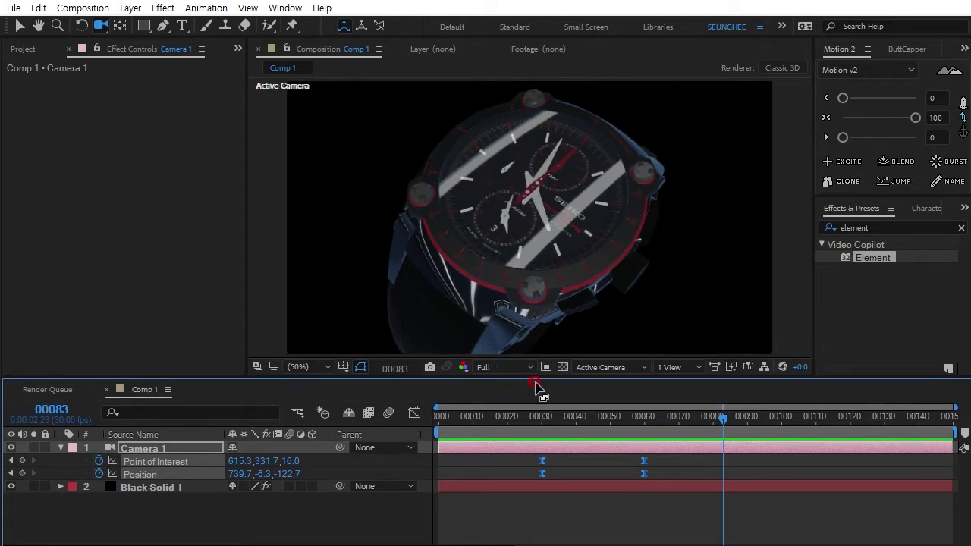
# Add a Parallel Light 1 layer at 85% intensity with Casts Shadows enabled.
pyautogui.hotkey('ctrl', 'alt', 'shift', 'l')
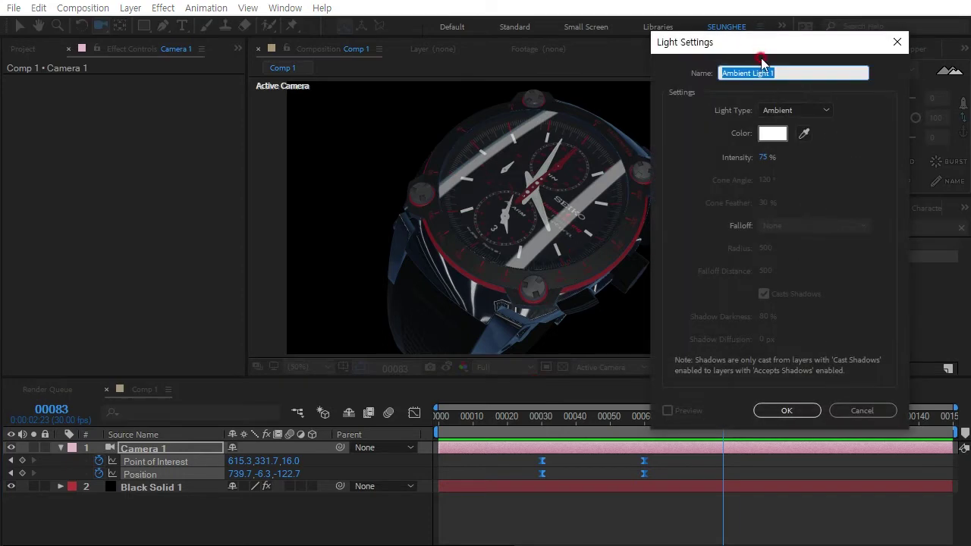
pyautogui.click(795, 109)
pyautogui.click(798, 125)
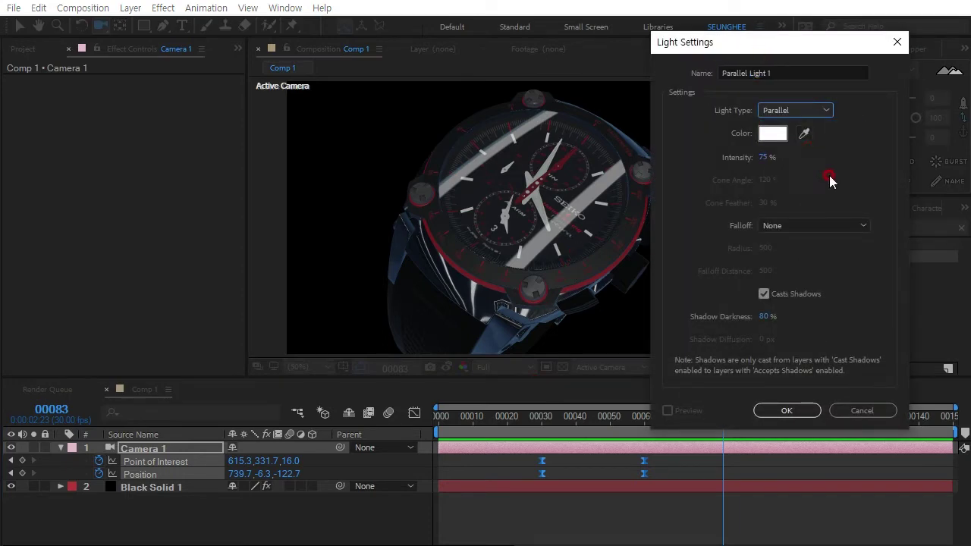
pyautogui.click(766, 157)
pyautogui.write('85')
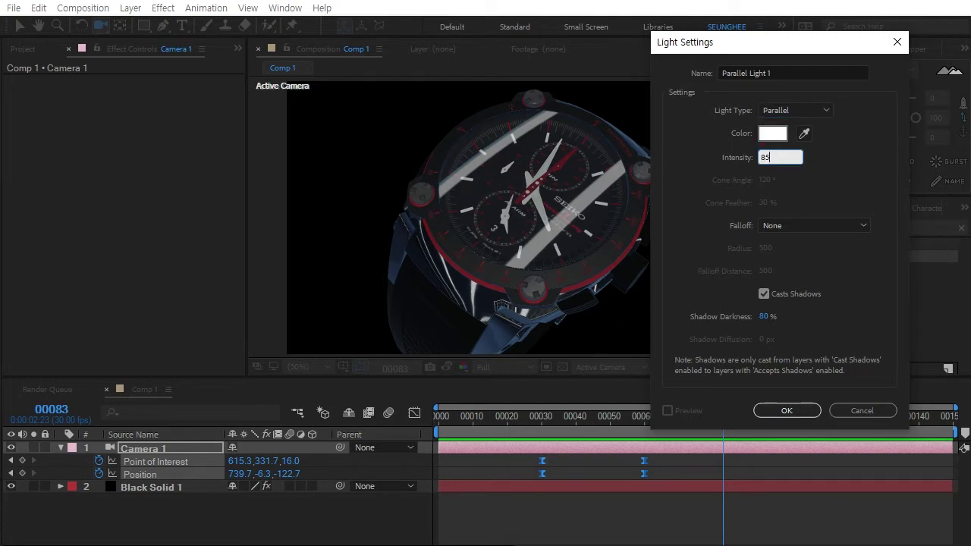
pyautogui.click(763, 294)
pyautogui.click(763, 295)
pyautogui.click(781, 409)
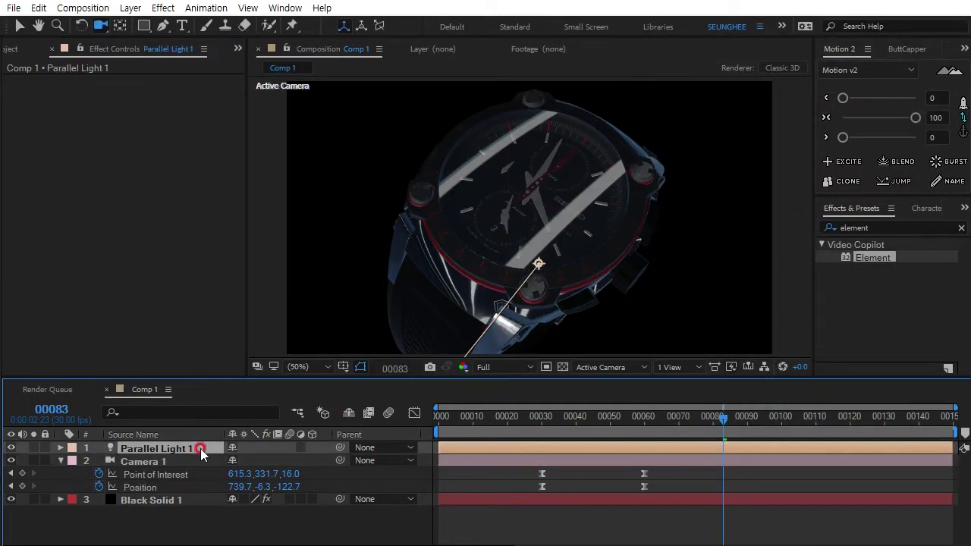
# Reveal the light's Position and Point of Interest and shift its target toward X 586.
pyautogui.press('p')
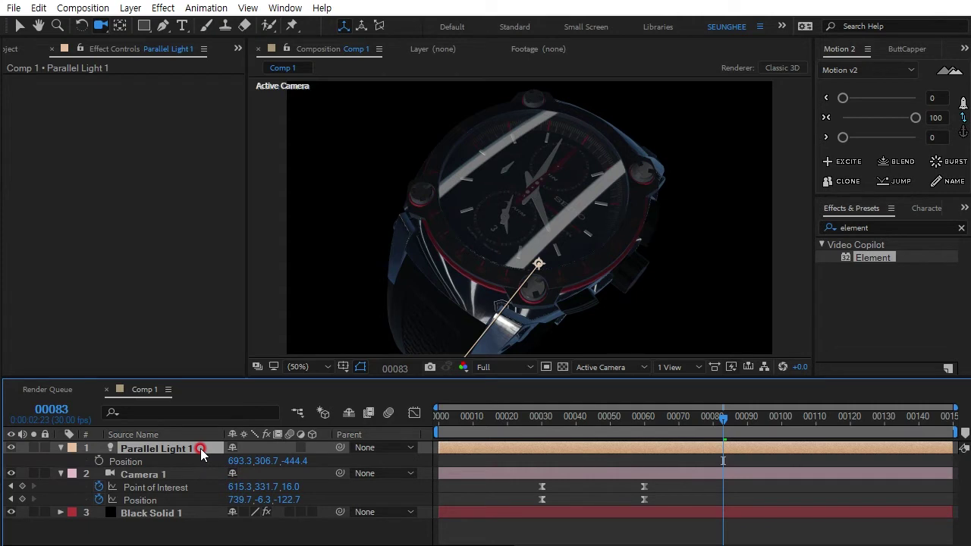
pyautogui.hotkey('shift', 'a')
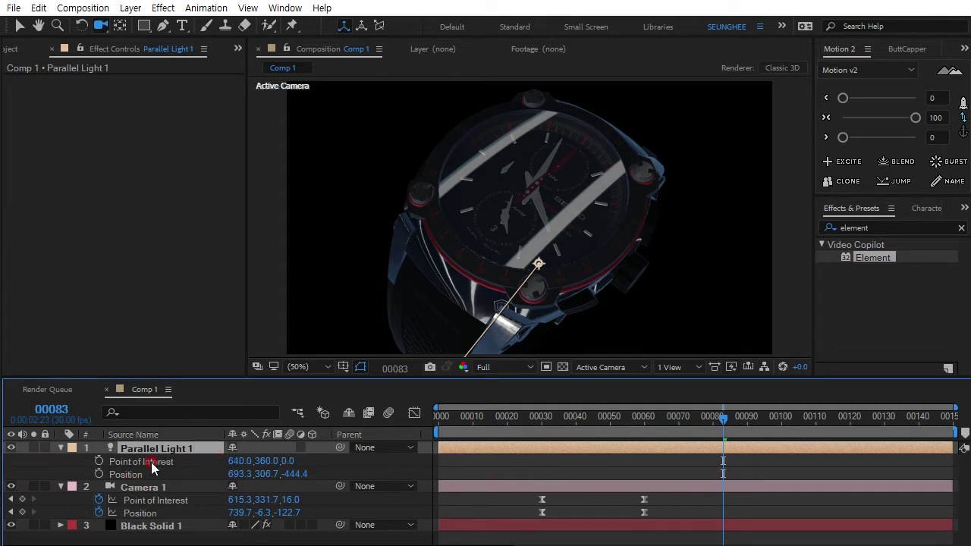
pyautogui.click(141, 463)
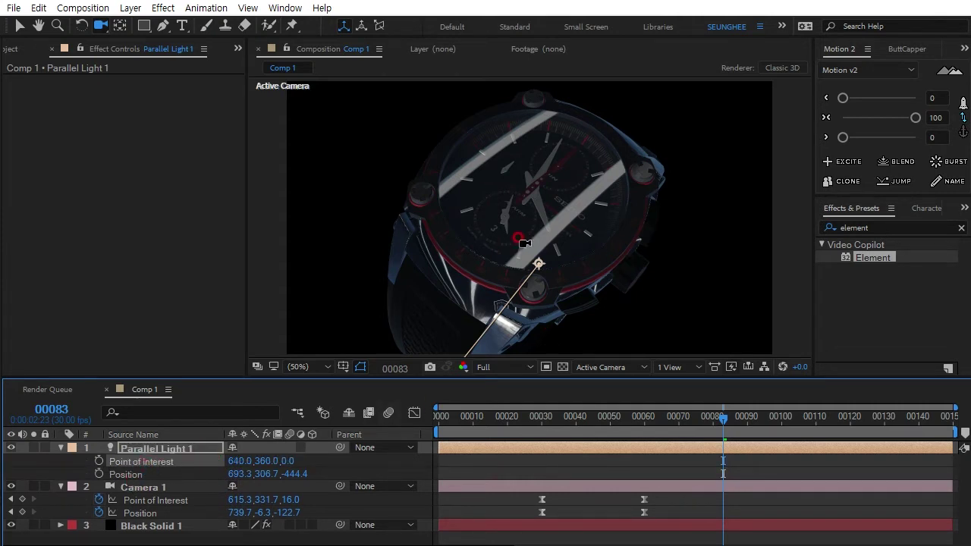
pyautogui.click(20, 25)
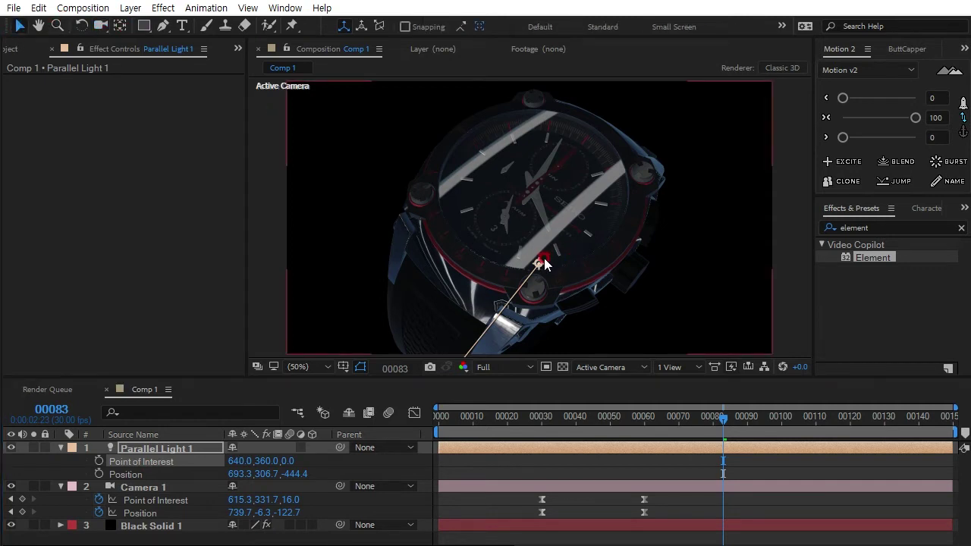
pyautogui.click(231, 462)
pyautogui.moveTo(231, 463)
pyautogui.mouseDown()
pyautogui.moveTo(250, 472)
pyautogui.moveTo(266, 464)
pyautogui.mouseUp()
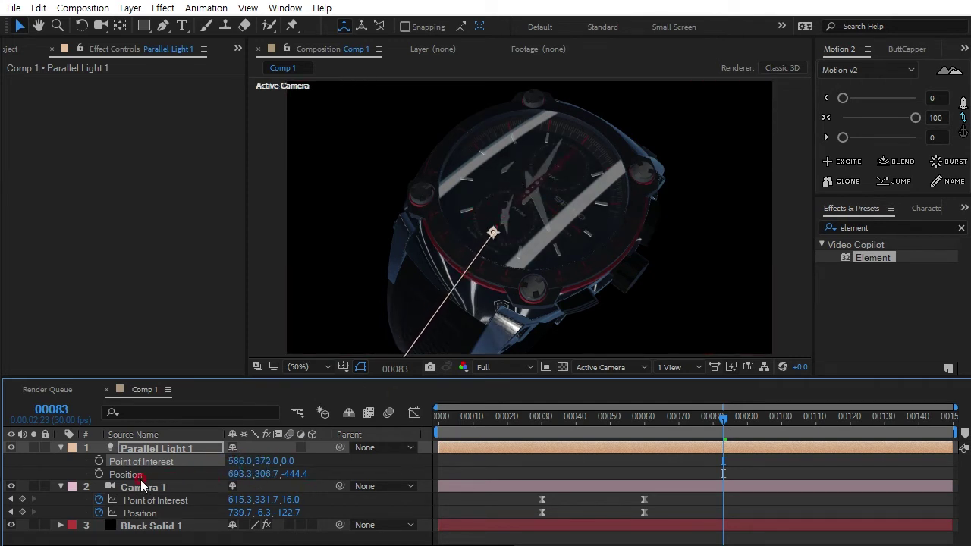
# Place the light at 1084.3, -1147.3, -441.4 aiming at 591.0, 375.0, 0.0.
pyautogui.moveTo(262, 474); pyautogui.dragTo(144, 473)
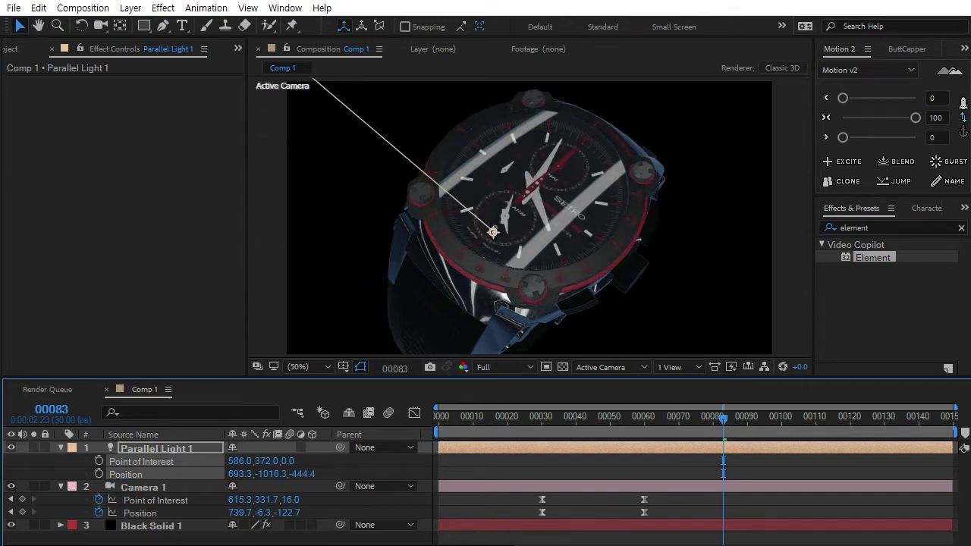
pyautogui.moveTo(303, 474); pyautogui.dragTo(377, 465)
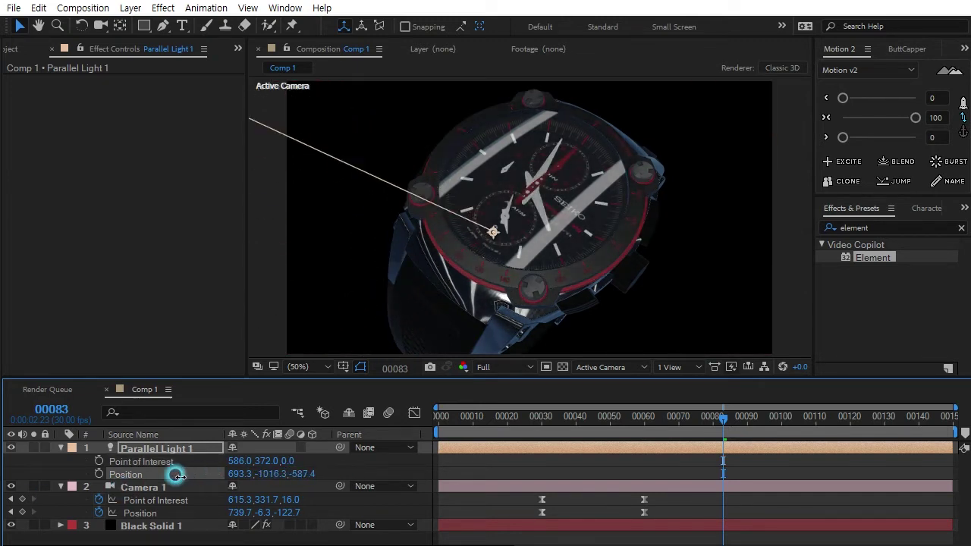
pyautogui.moveTo(377, 465); pyautogui.dragTo(324, 464)
pyautogui.moveTo(232, 473)
pyautogui.mouseDown()
pyautogui.moveTo(570, 457)
pyautogui.moveTo(521, 446)
pyautogui.mouseUp()
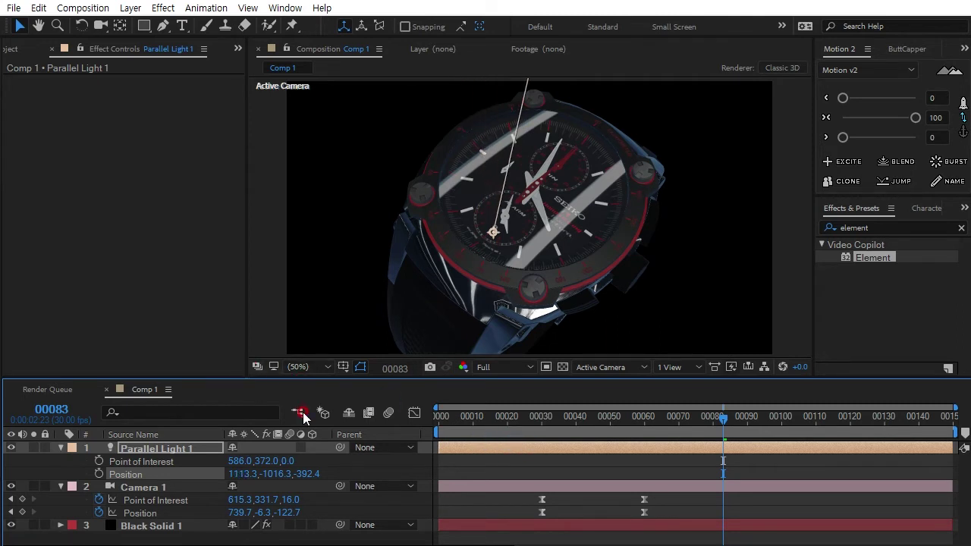
pyautogui.moveTo(234, 461)
pyautogui.mouseDown()
pyautogui.moveTo(297, 475)
pyautogui.moveTo(218, 460)
pyautogui.mouseUp()
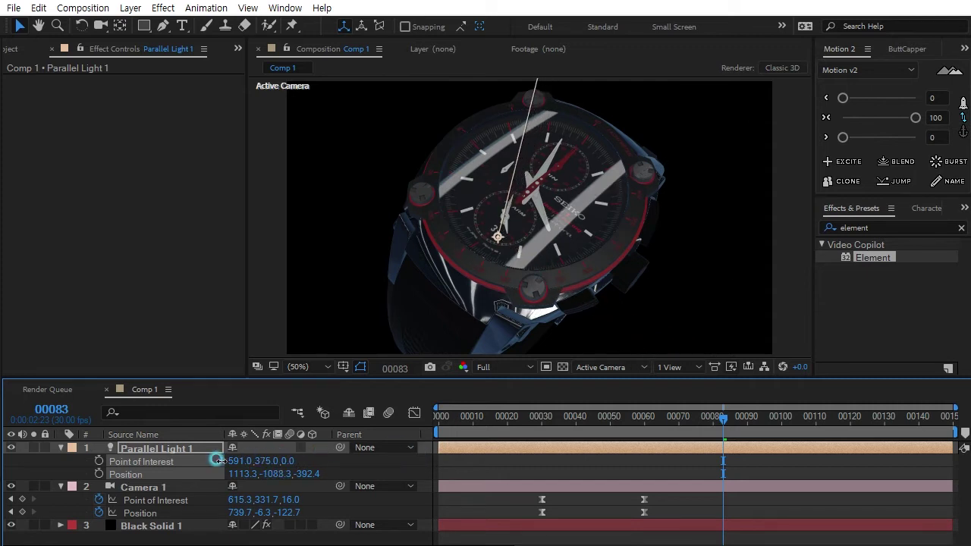
pyautogui.moveTo(217, 460); pyautogui.dragTo(156, 468)
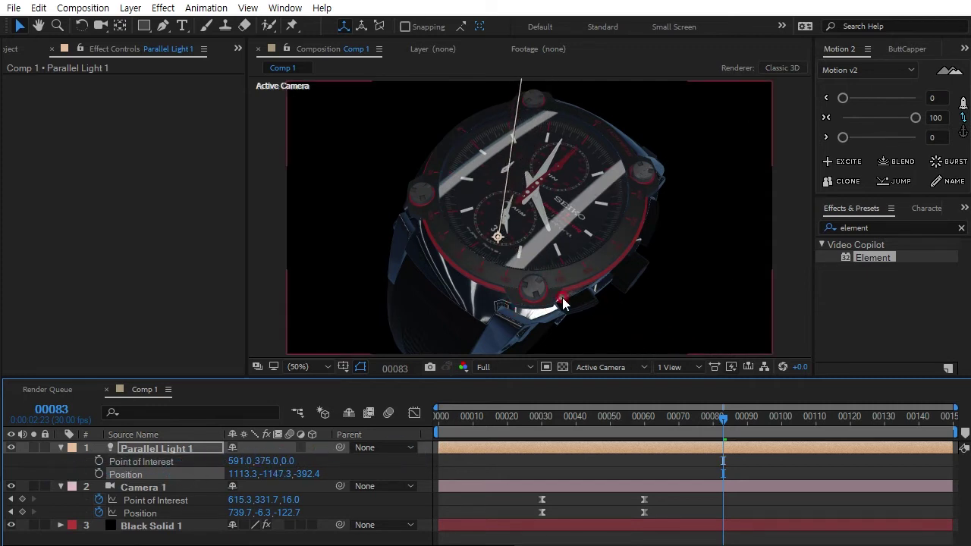
pyautogui.moveTo(312, 474)
pyautogui.mouseDown()
pyautogui.moveTo(236, 504)
pyautogui.moveTo(216, 479)
pyautogui.mouseUp()
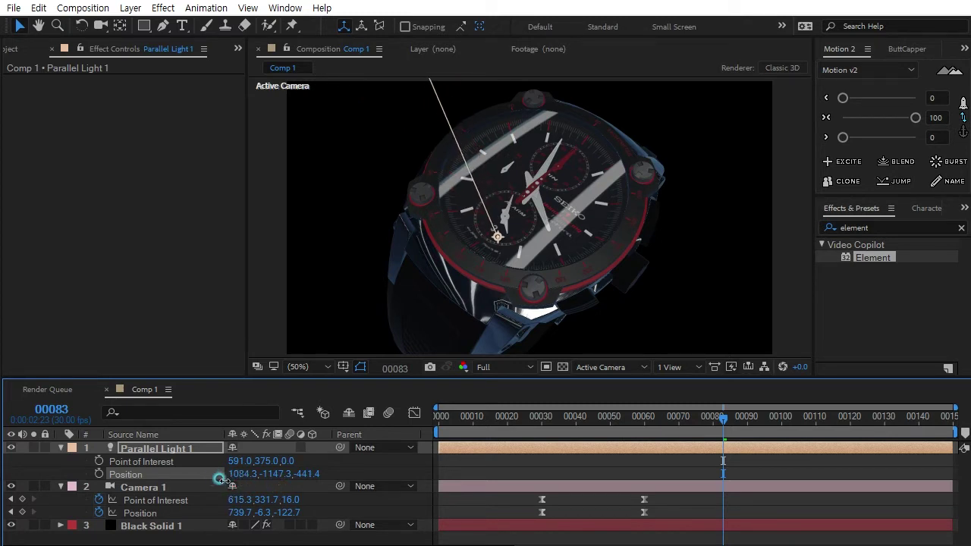
pyautogui.click(460, 471)
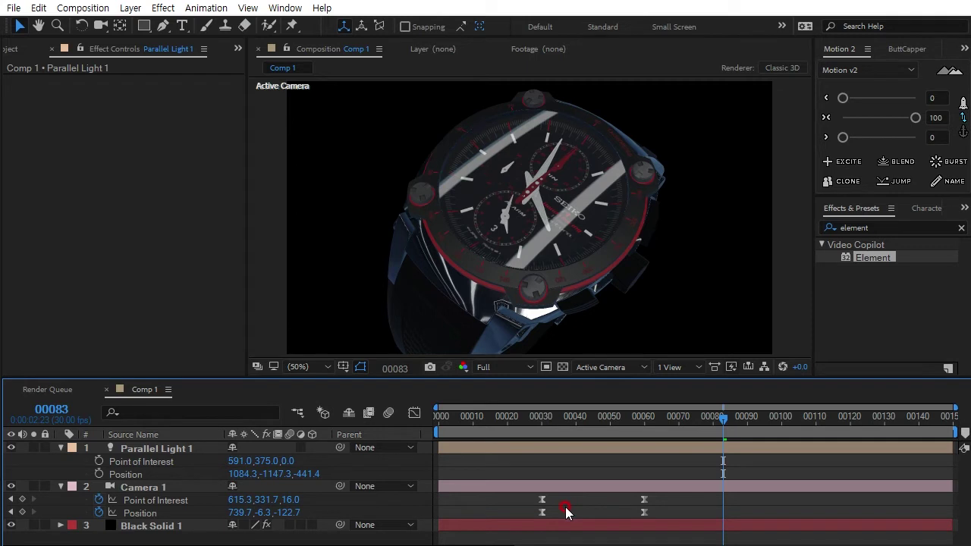
pyautogui.hotkey('ctrl', 'alt', 'shift', 'l')
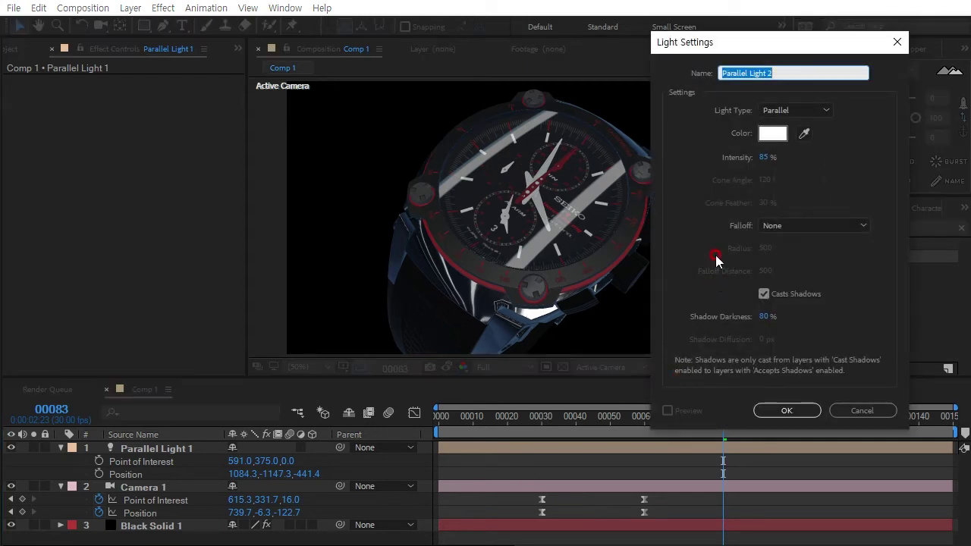
# Add a new Ambient light layer with a custom intensity.
pyautogui.click(792, 110)
pyautogui.click(796, 177)
pyautogui.click(765, 157)
pyautogui.write('35')
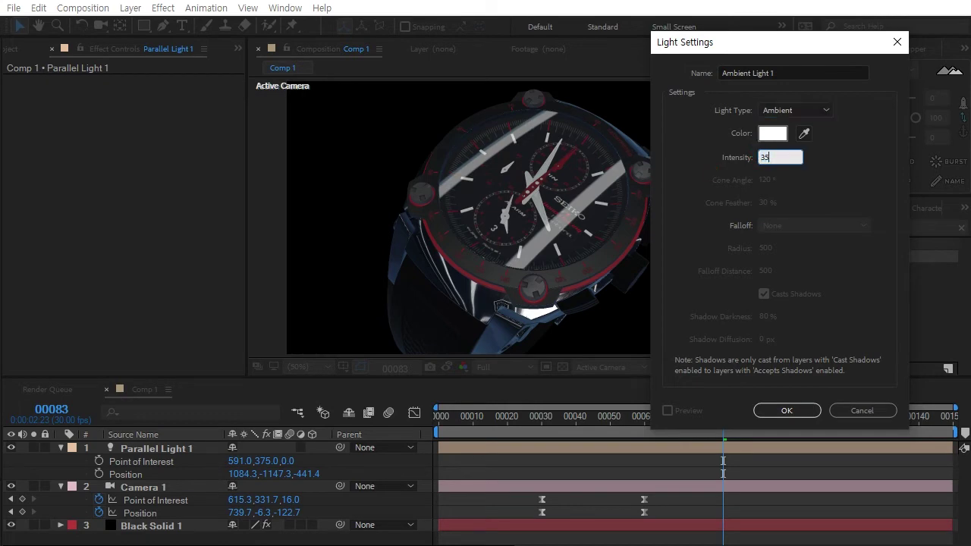
pyautogui.click(784, 411)
# Change Ambient Light 1's intensity to 50%.
pyautogui.click(436, 504)
pyautogui.doubleClick(161, 447)
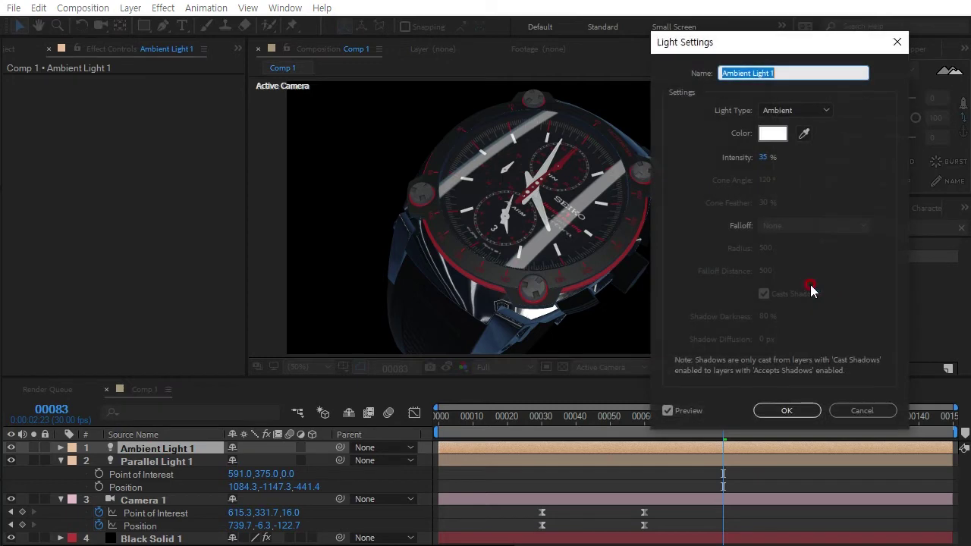
pyautogui.click(765, 158)
pyautogui.write('50')
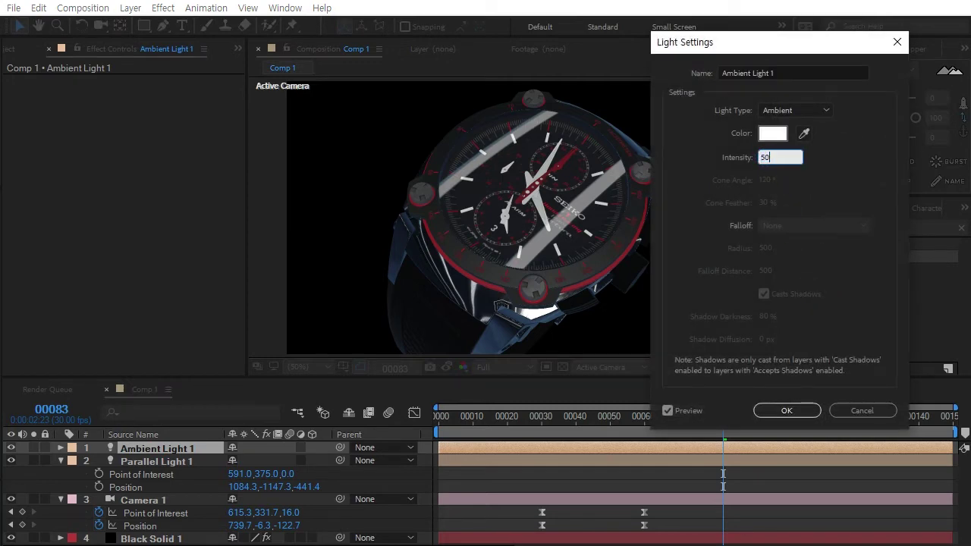
pyautogui.click(786, 410)
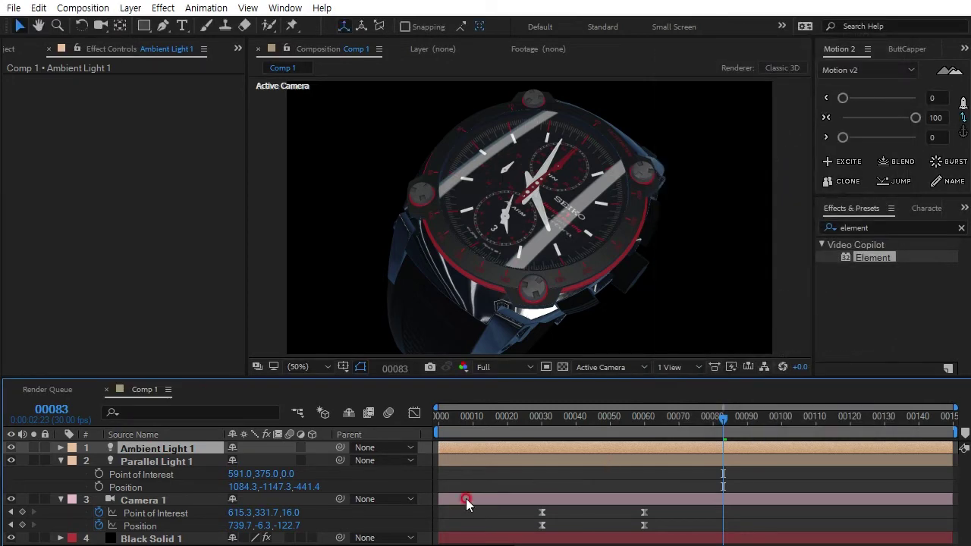
pyautogui.click(147, 539)
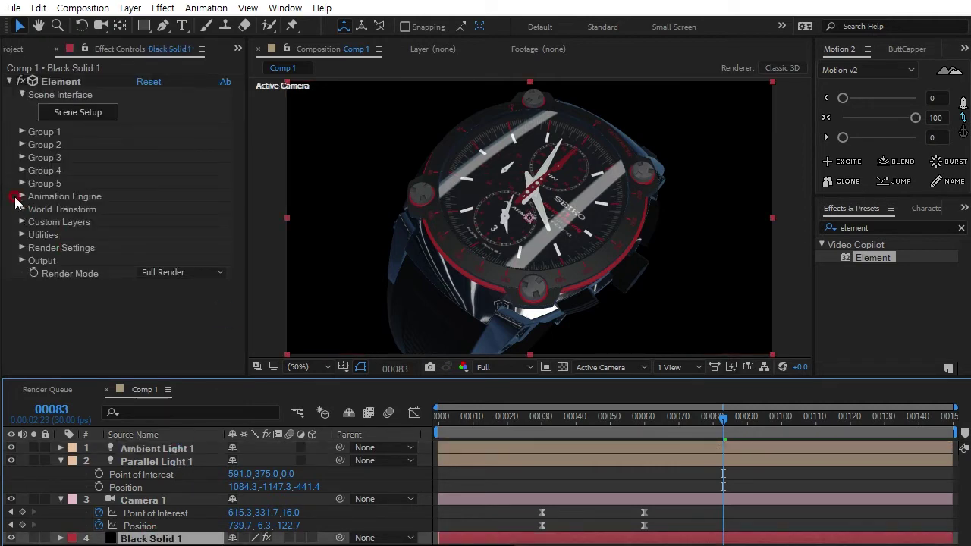
# Enable Element's ambient occlusion in SSAO mode and raise SSAO Intensity to 5.8.
pyautogui.click(23, 248)
pyautogui.scroll(-2, 26, 255)
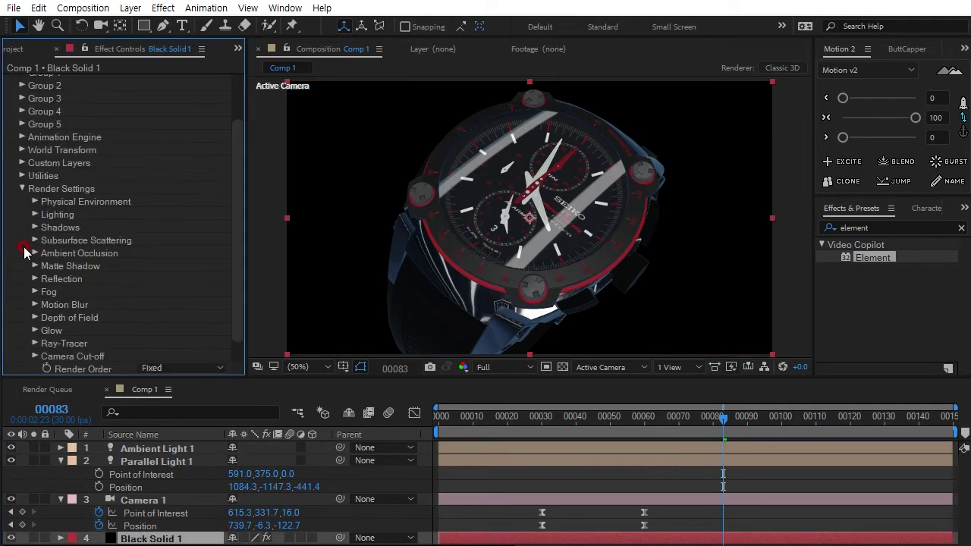
pyautogui.click(34, 253)
pyautogui.scroll(-3, 45, 252)
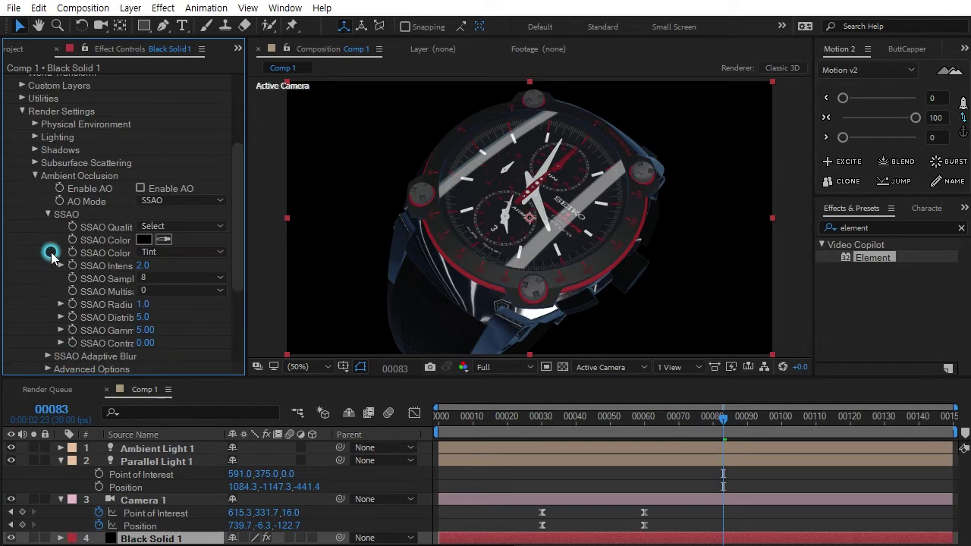
pyautogui.click(141, 188)
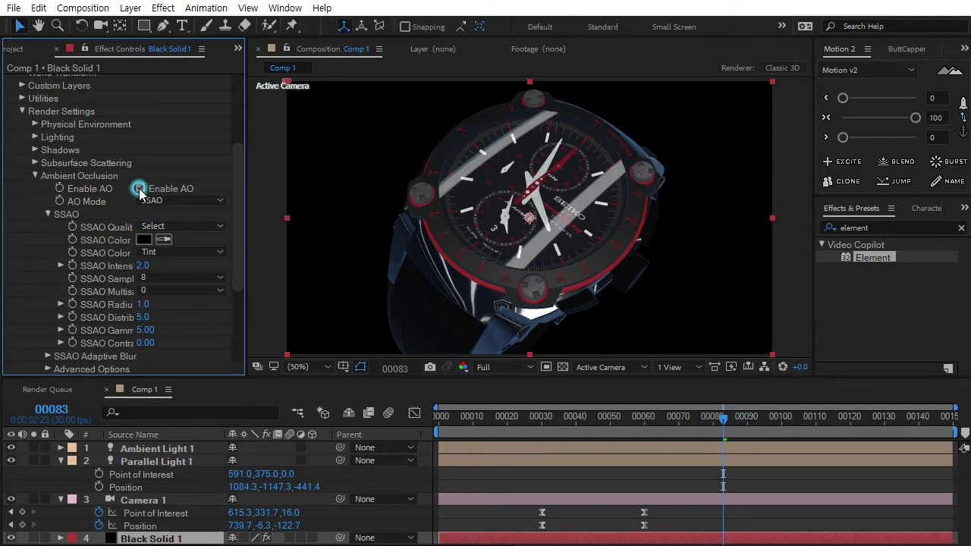
pyautogui.moveTo(141, 265); pyautogui.dragTo(176, 279)
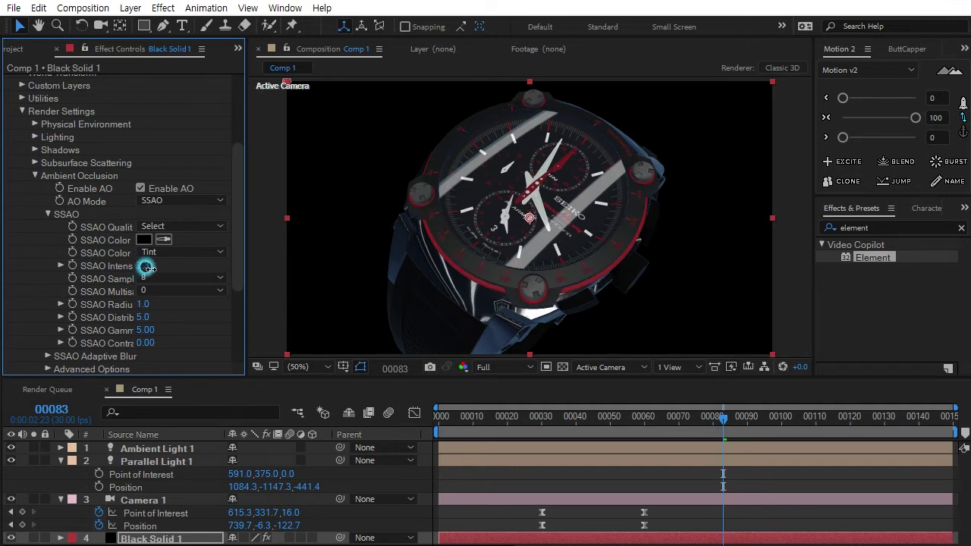
pyautogui.scroll(3, 128, 234)
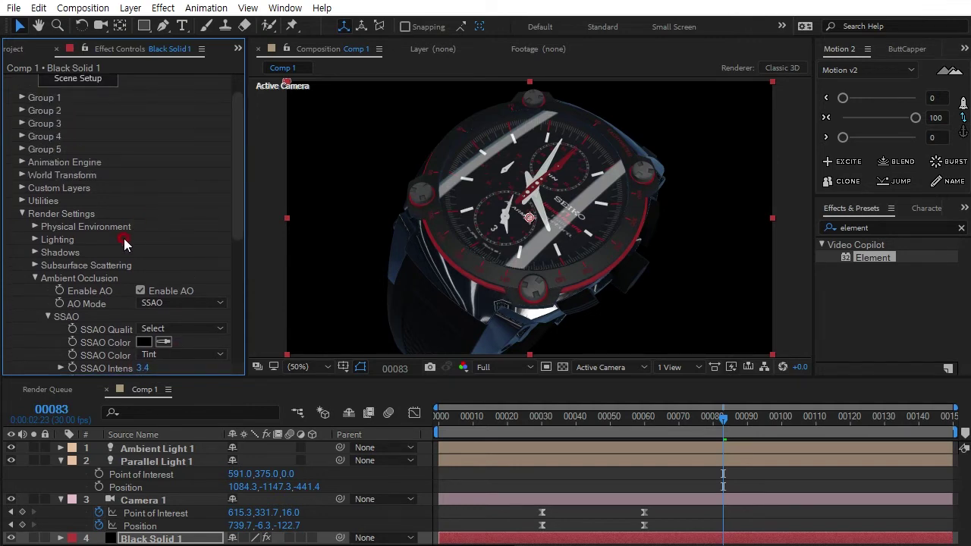
# Set Physical Environment Exposure to 1.60, Lighting Influence to 81%, and show it in the background.
pyautogui.click(35, 228)
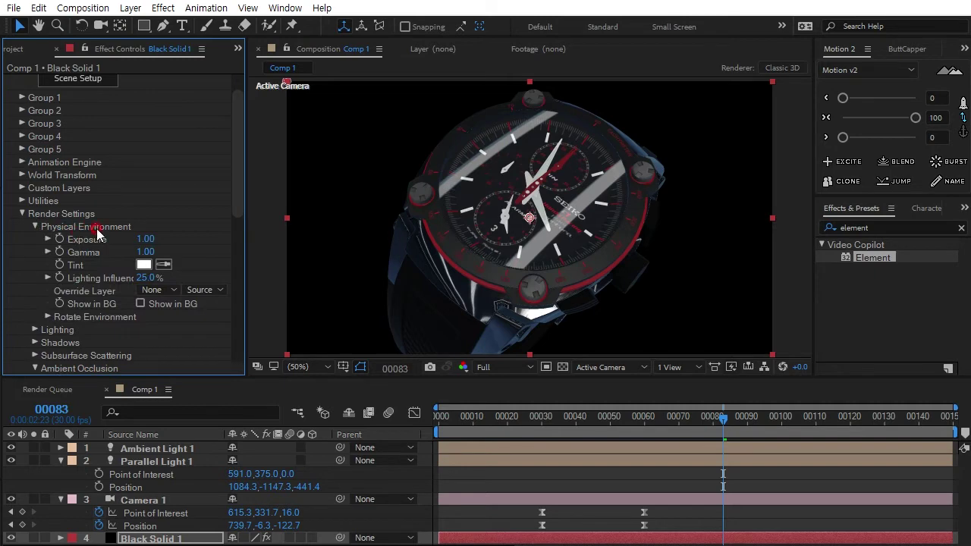
pyautogui.moveTo(146, 239); pyautogui.dragTo(186, 238)
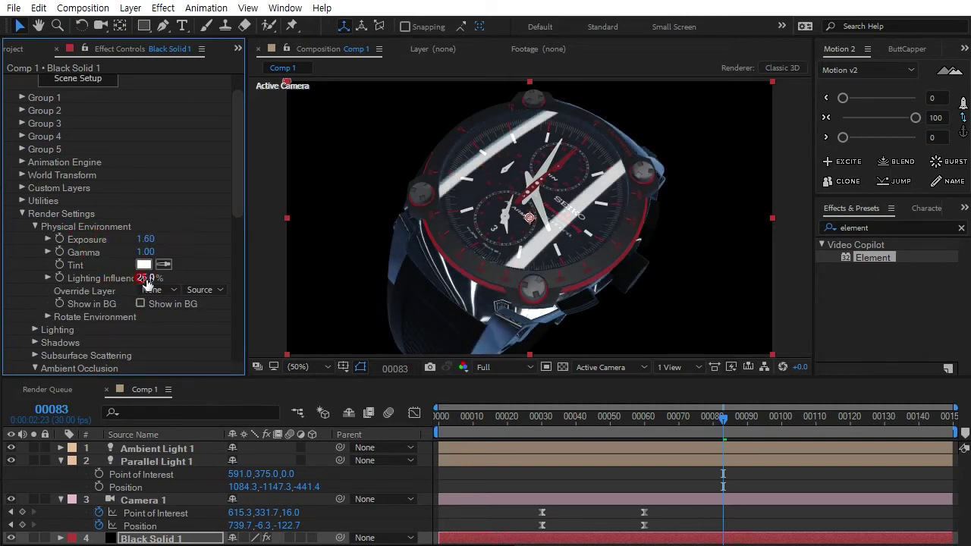
pyautogui.moveTo(143, 278)
pyautogui.mouseDown()
pyautogui.moveTo(176, 278)
pyautogui.moveTo(152, 279)
pyautogui.mouseUp()
pyautogui.moveTo(152, 279); pyautogui.dragTo(153, 281)
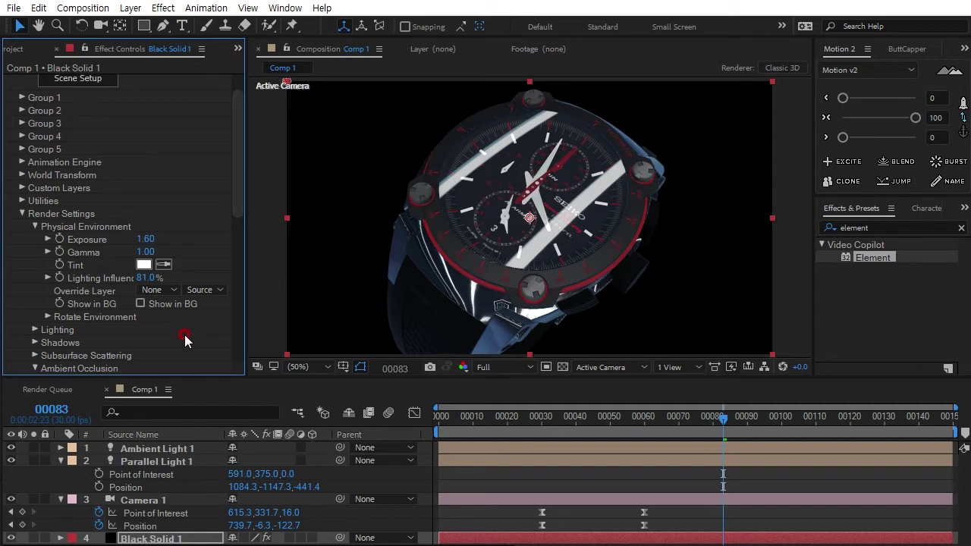
pyautogui.click(141, 304)
pyautogui.click(675, 109)
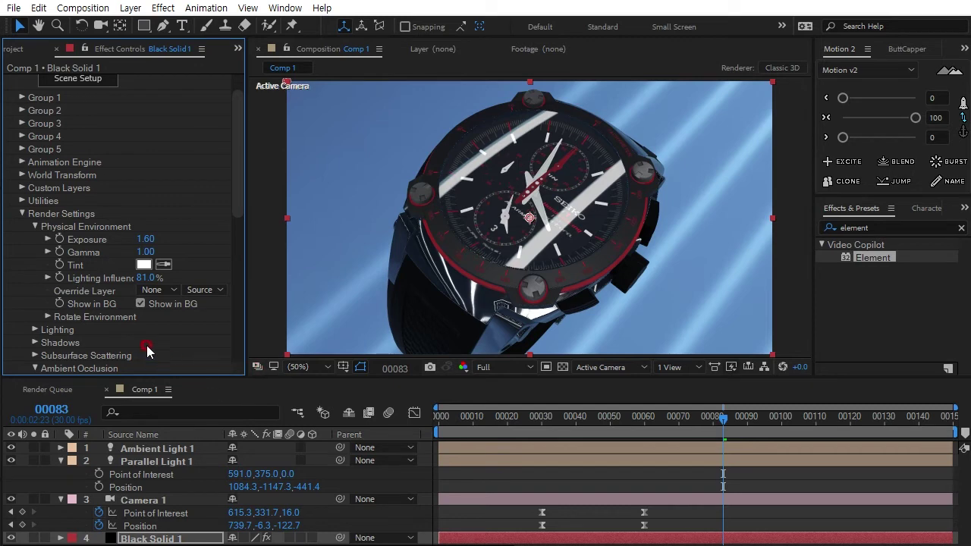
pyautogui.click(139, 304)
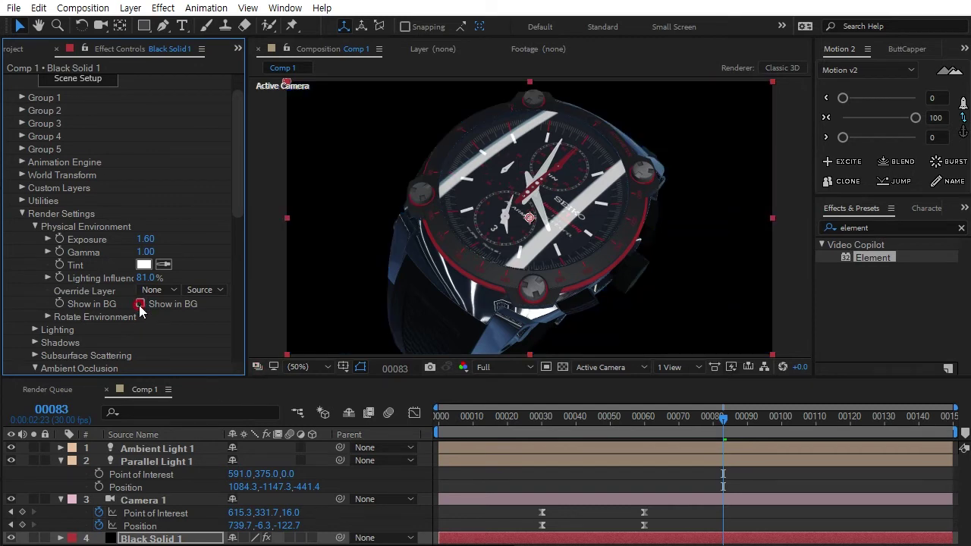
pyautogui.click(139, 304)
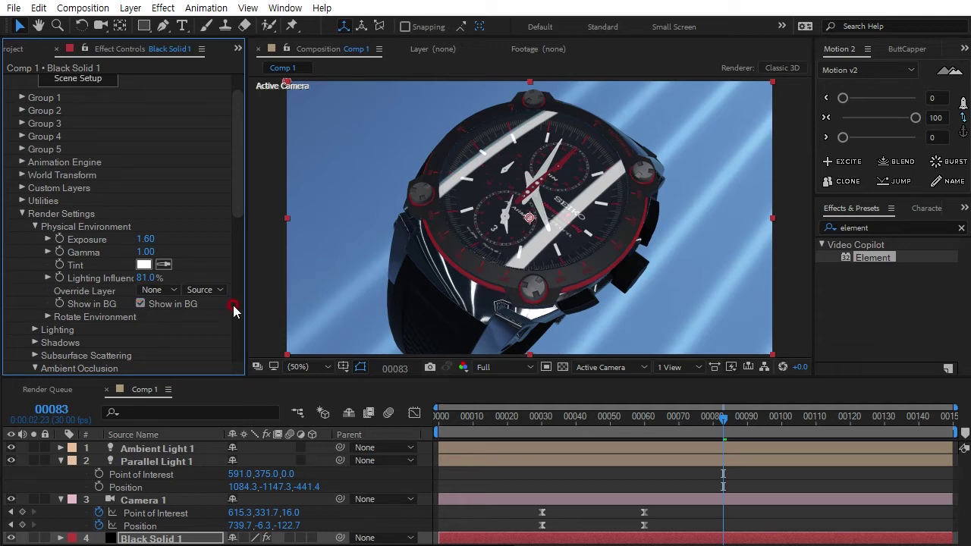
# Rotate the environment 79° on the X axis.
pyautogui.click(45, 317)
pyautogui.moveTo(158, 332); pyautogui.dragTo(218, 339)
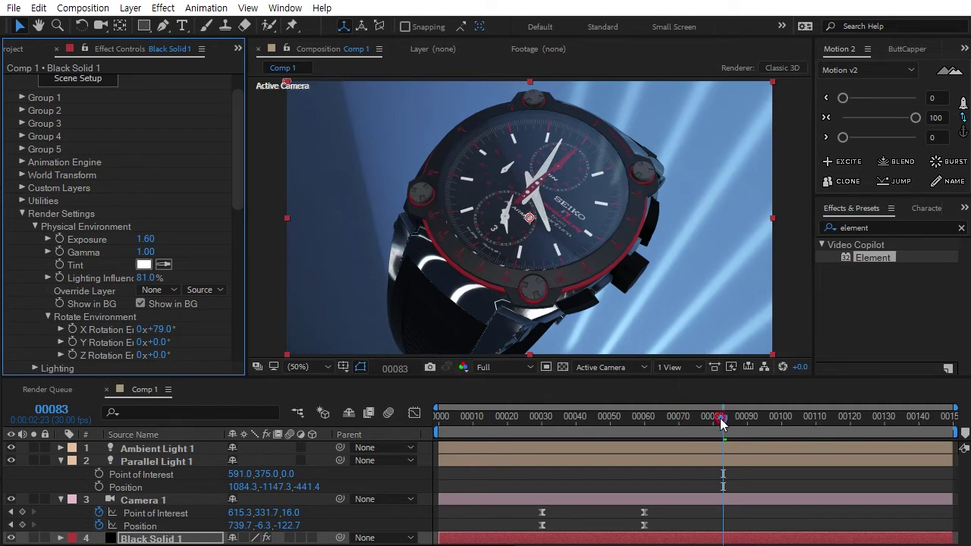
pyautogui.click(313, 333)
# Enable Multi-Object under Group 1's Particle Look settings.
pyautogui.click(39, 107)
pyautogui.click(21, 98)
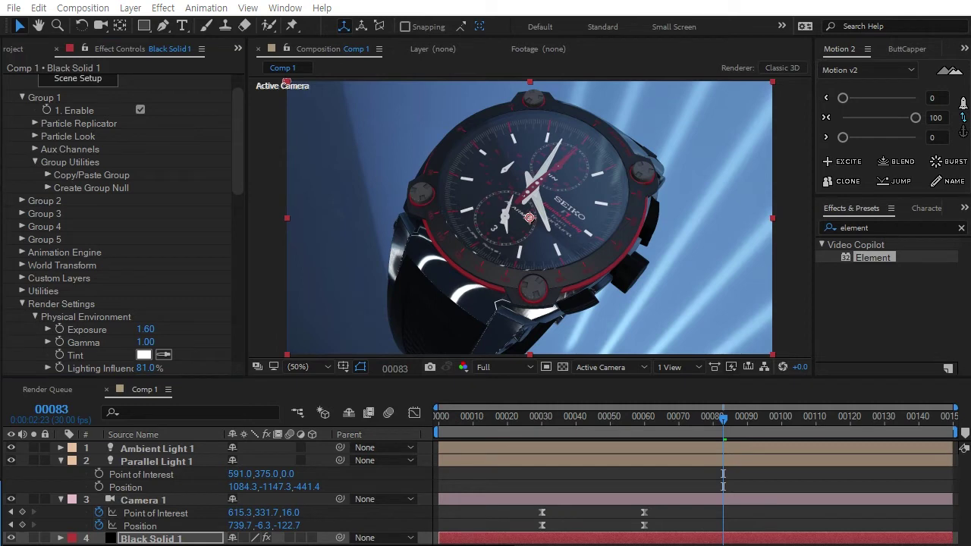
pyautogui.click(734, 282)
pyautogui.click(82, 133)
pyautogui.click(34, 136)
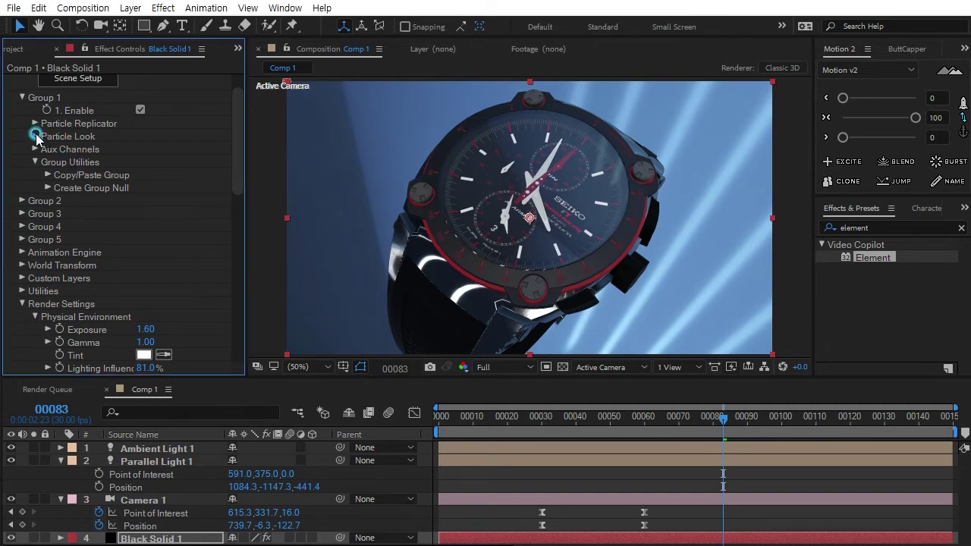
pyautogui.click(49, 241)
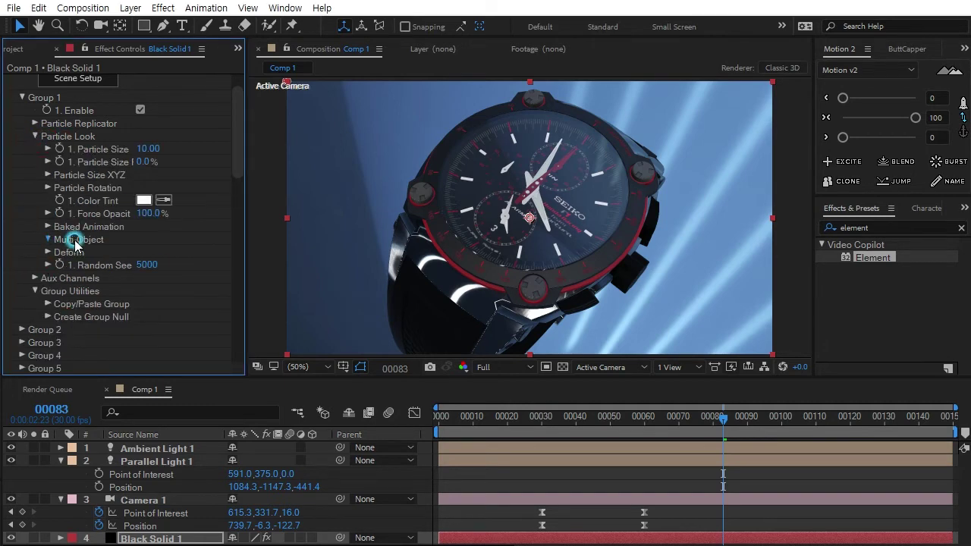
pyautogui.click(139, 252)
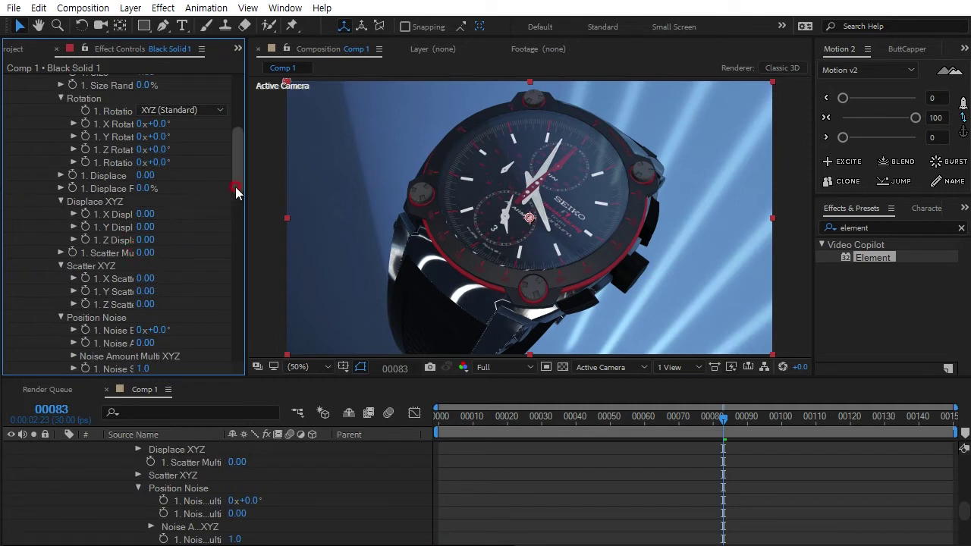
# Widen the Effect Controls panel and move the playhead to frame 30.
pyautogui.moveTo(246, 219); pyautogui.dragTo(277, 218)
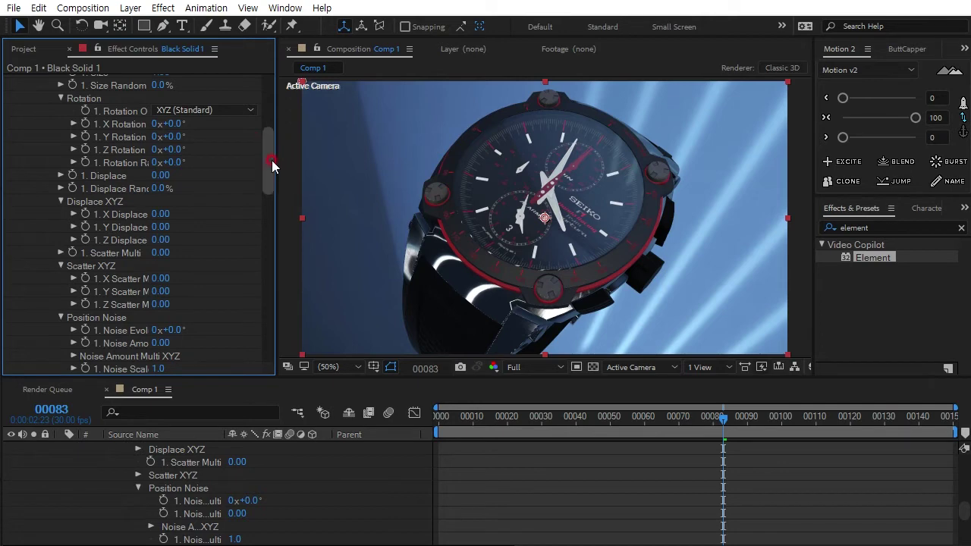
pyautogui.moveTo(269, 163); pyautogui.dragTo(269, 131)
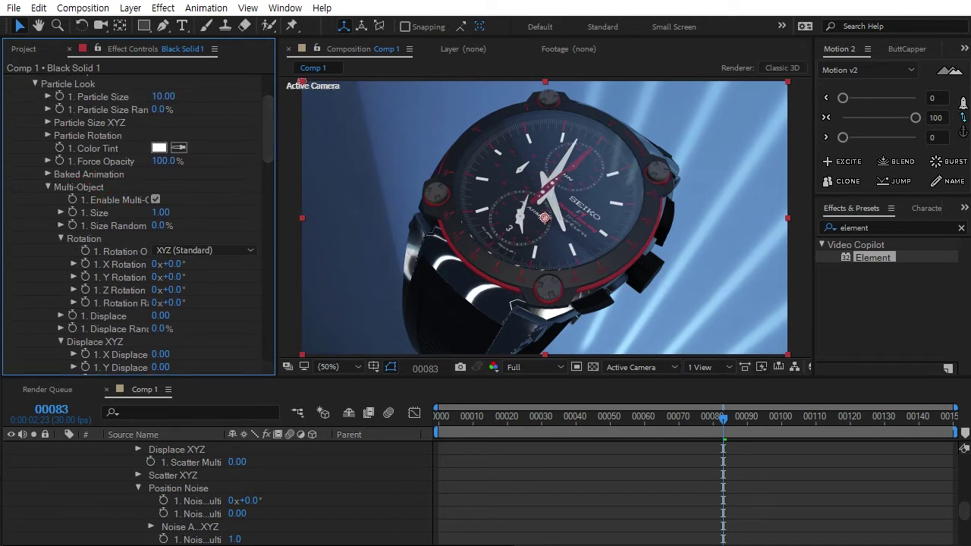
pyautogui.moveTo(721, 429); pyautogui.dragTo(540, 440)
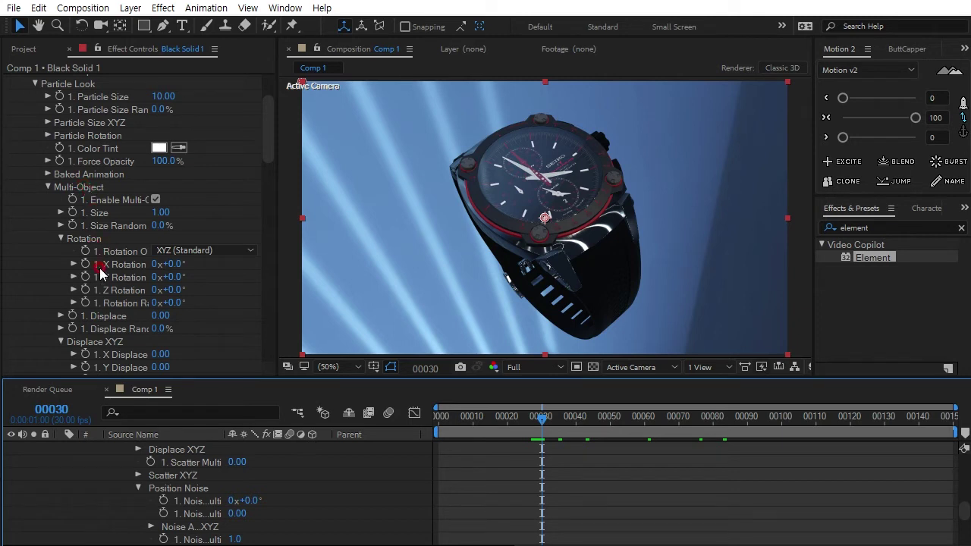
# Keyframe Y Displace, Y Scatter, Noise Evolution and Noise Amount at frame 30, then return to frame 0.
pyautogui.scroll(-3, 110, 322)
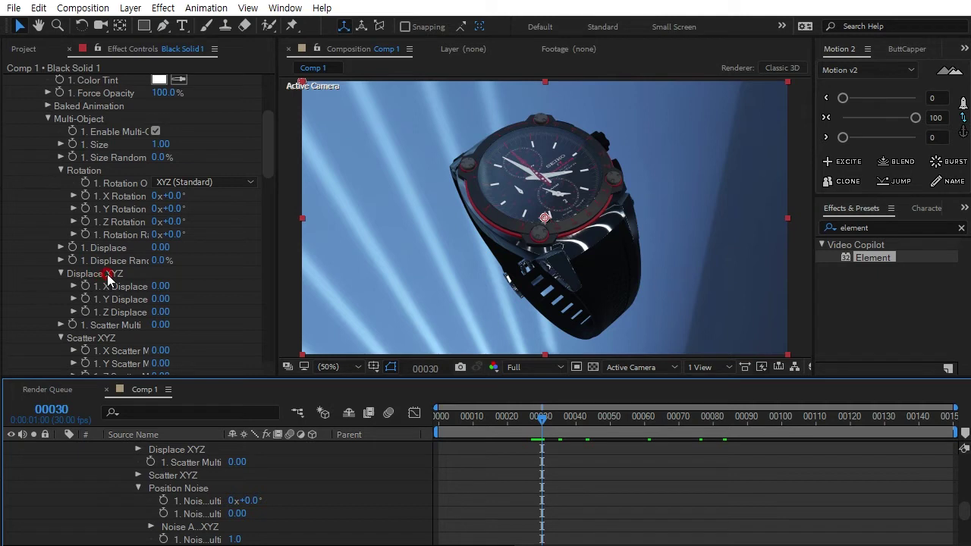
pyautogui.moveTo(167, 301)
pyautogui.mouseDown()
pyautogui.moveTo(117, 310)
pyautogui.moveTo(186, 303)
pyautogui.mouseUp()
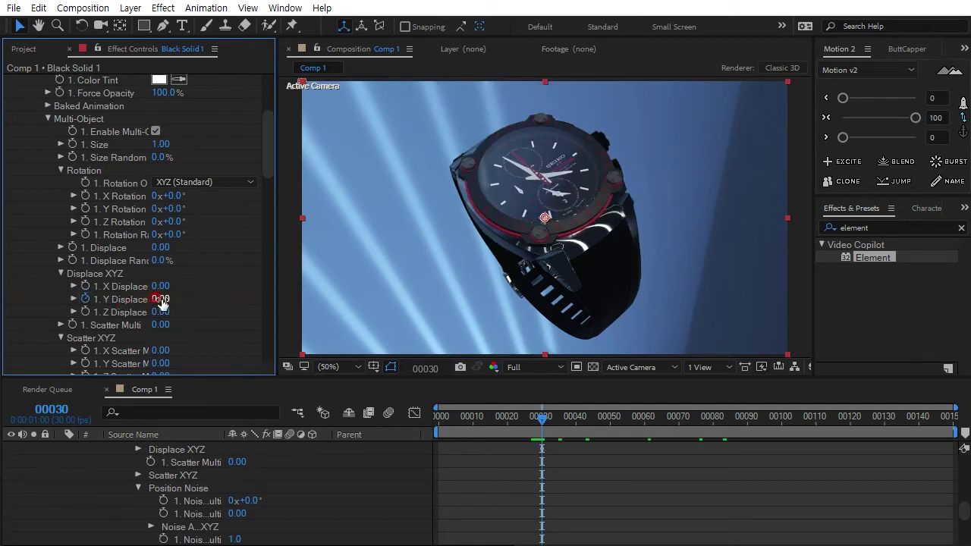
pyautogui.scroll(-1, 186, 303)
pyautogui.scroll(-1, 186, 303)
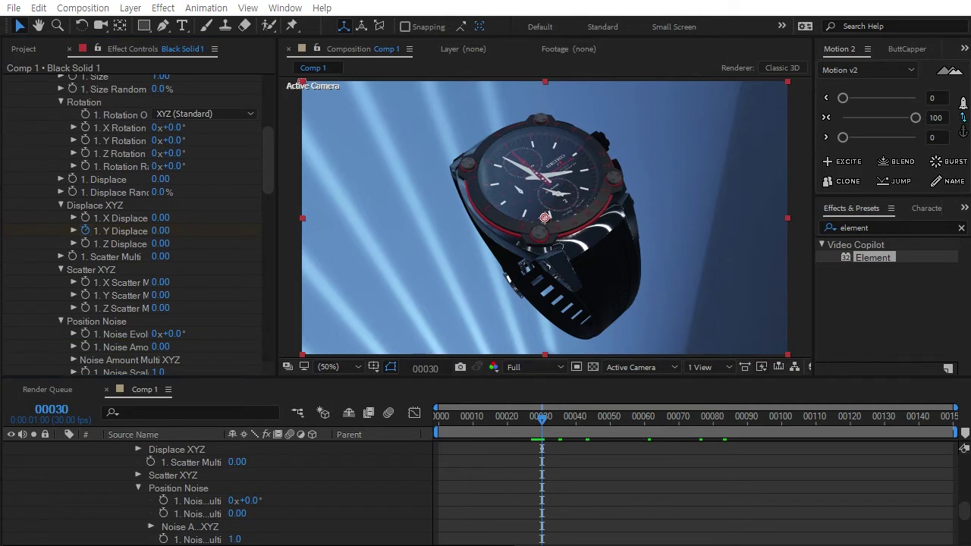
pyautogui.click(87, 296)
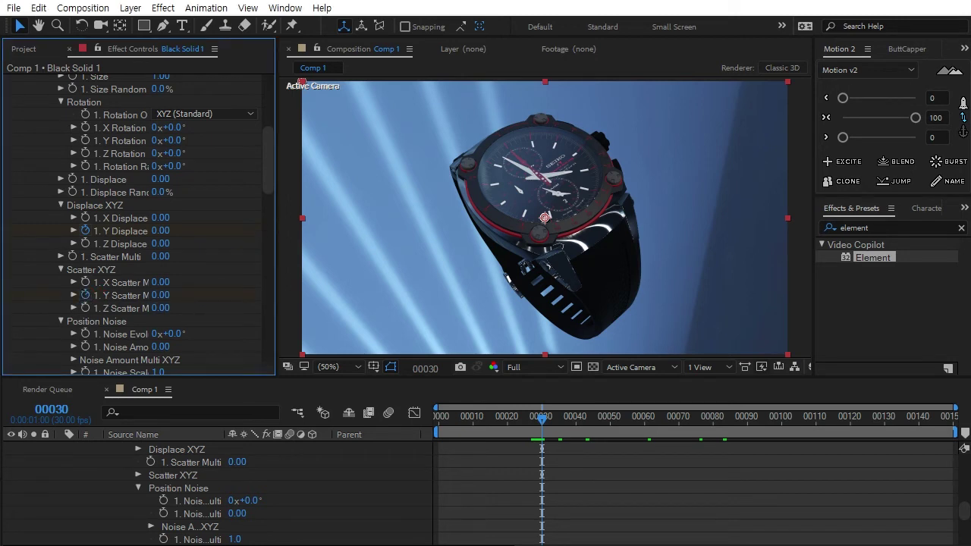
pyautogui.click(86, 335)
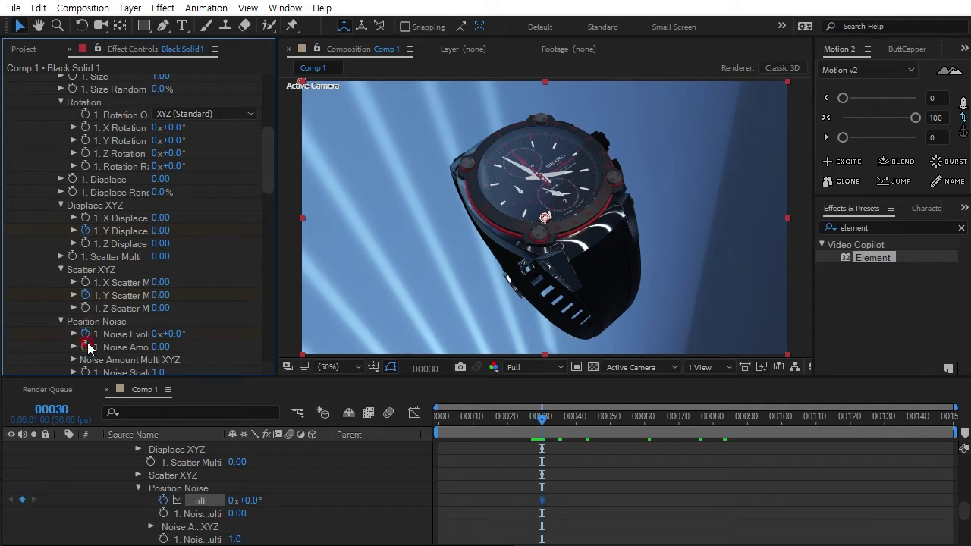
pyautogui.click(86, 346)
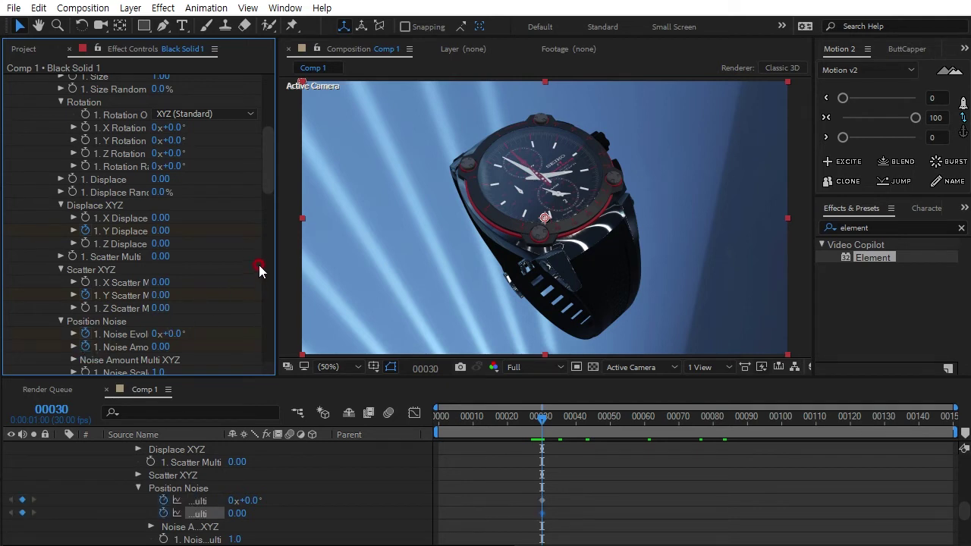
pyautogui.moveTo(543, 425); pyautogui.dragTo(379, 412)
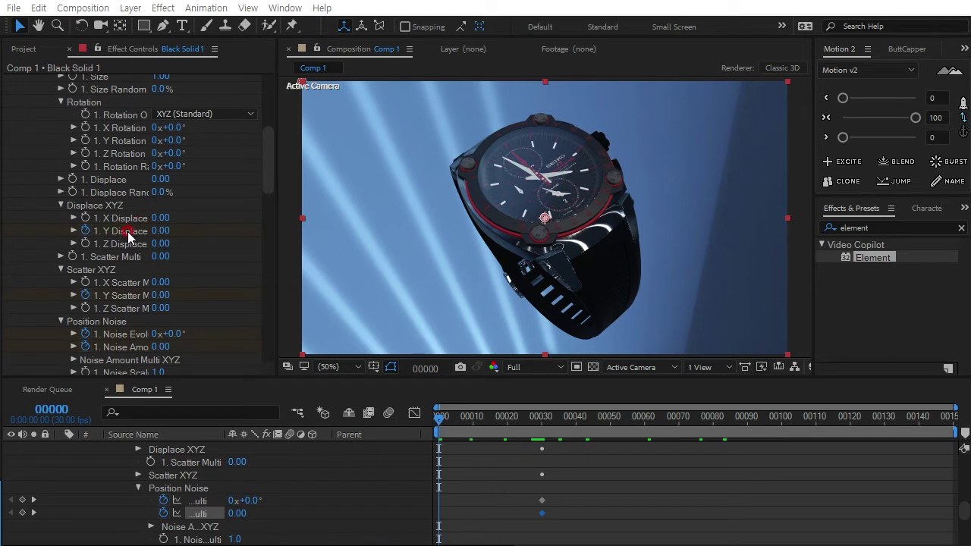
# Set Y Displace 0.94, Y Scatter 5.02, Noise Evolution 137° and Noise Amount 1.15.
pyautogui.moveTo(161, 231); pyautogui.dragTo(223, 228)
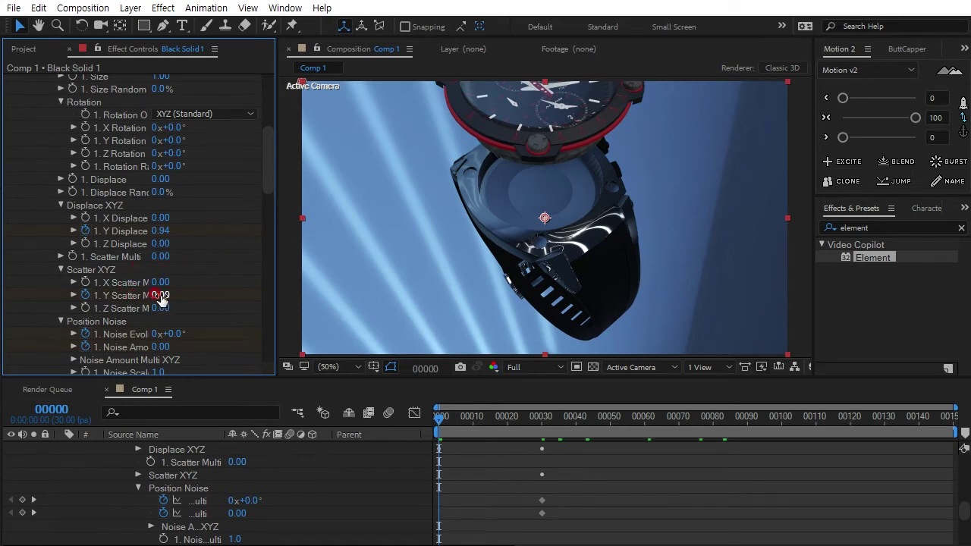
pyautogui.moveTo(160, 298)
pyautogui.mouseDown()
pyautogui.moveTo(325, 273)
pyautogui.moveTo(521, 195)
pyautogui.mouseUp()
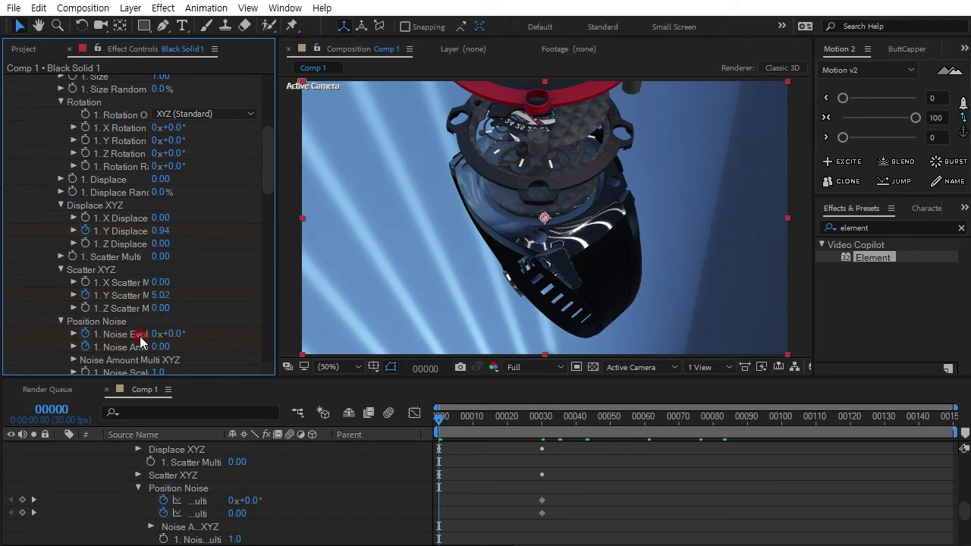
pyautogui.moveTo(173, 330)
pyautogui.mouseDown()
pyautogui.moveTo(205, 324)
pyautogui.moveTo(185, 343)
pyautogui.moveTo(151, 341)
pyautogui.mouseUp()
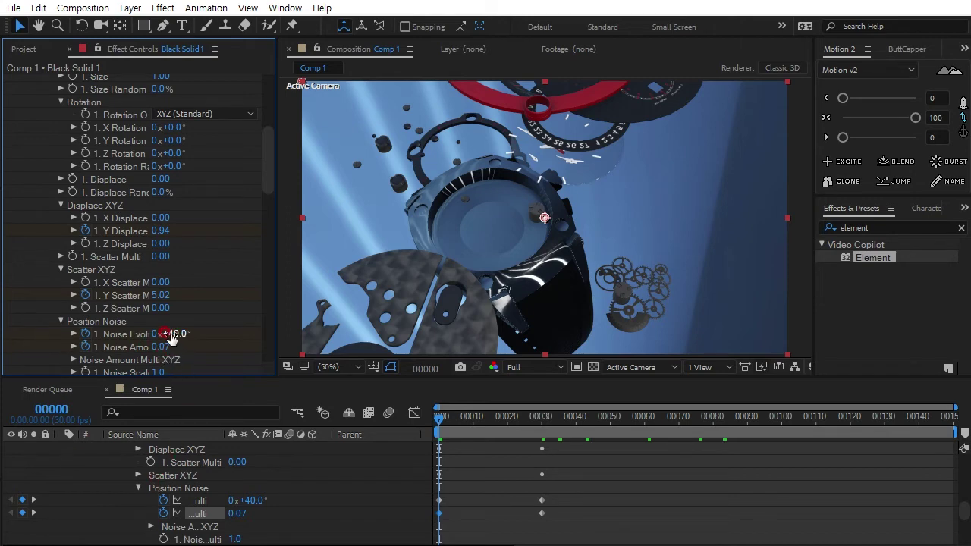
pyautogui.moveTo(173, 339)
pyautogui.mouseDown()
pyautogui.moveTo(160, 334)
pyautogui.moveTo(183, 332)
pyautogui.moveTo(185, 345)
pyautogui.moveTo(217, 338)
pyautogui.moveTo(152, 334)
pyautogui.moveTo(222, 330)
pyautogui.mouseUp()
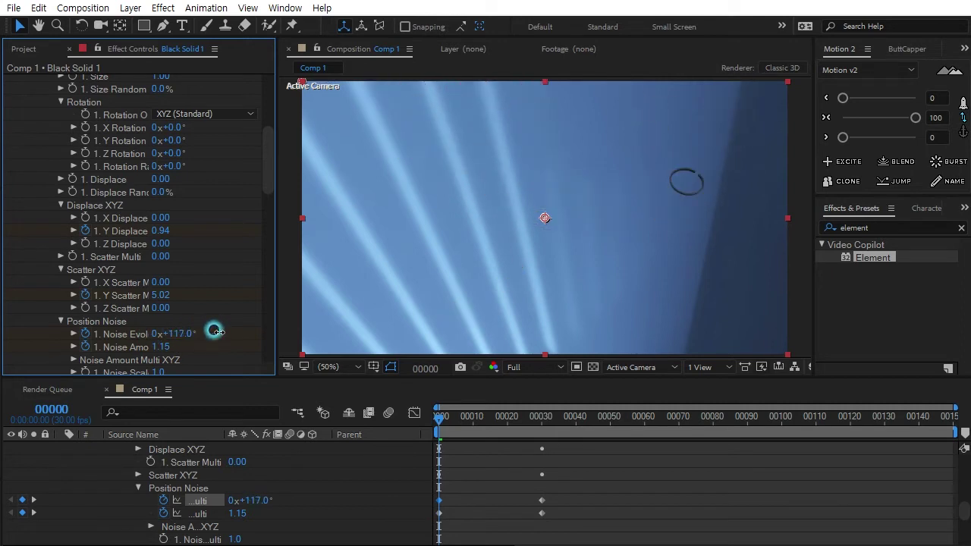
pyautogui.moveTo(222, 330); pyautogui.dragTo(236, 332)
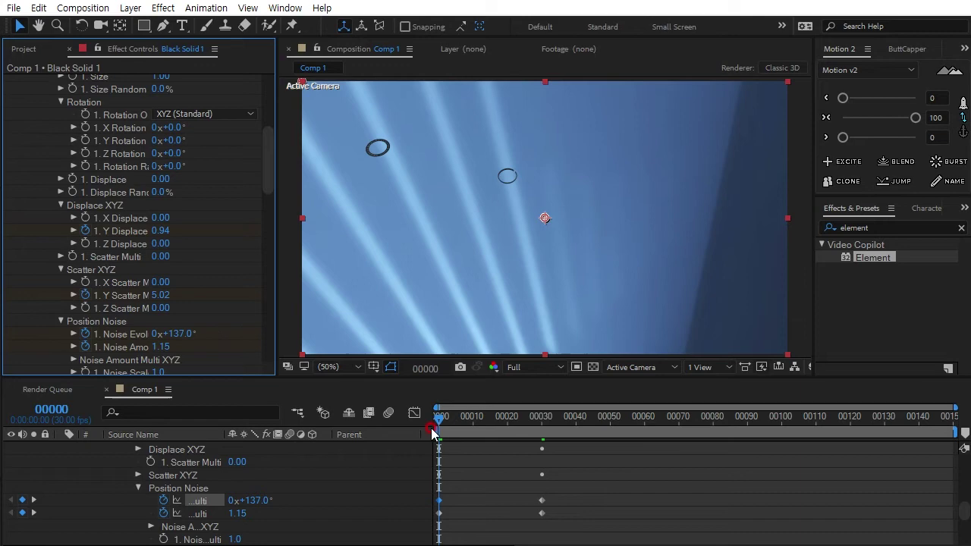
# Preview the explosion animation up to frame 30.
pyautogui.press('space')
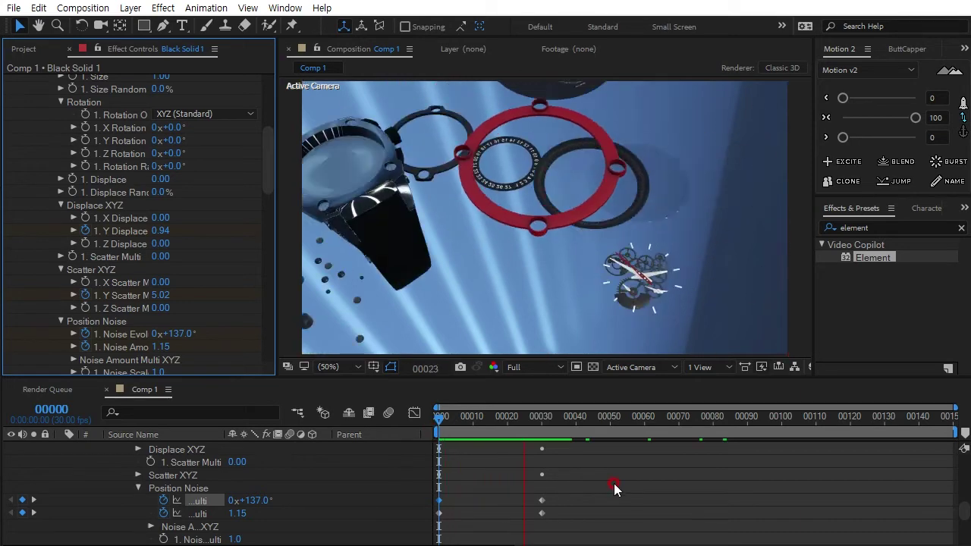
pyautogui.press('space')
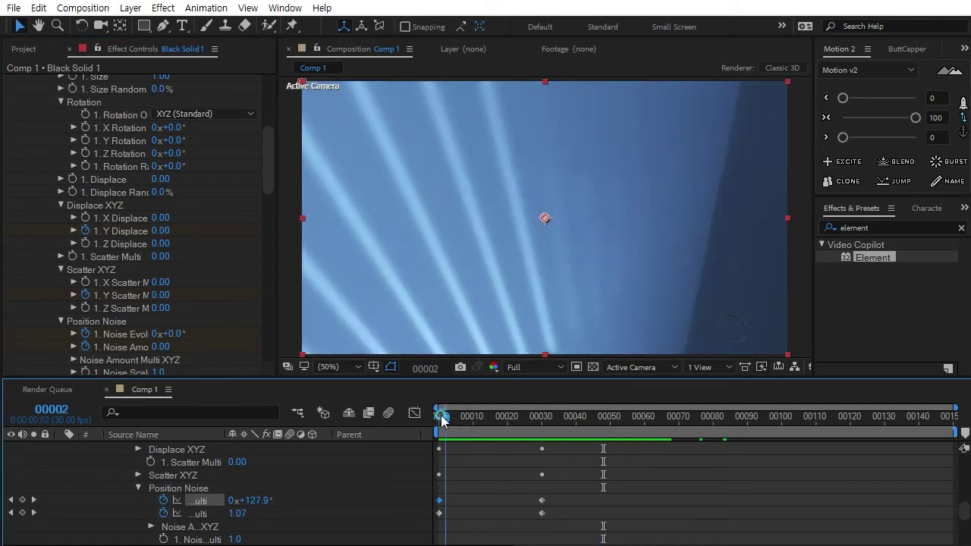
pyautogui.moveTo(440, 422); pyautogui.dragTo(538, 429)
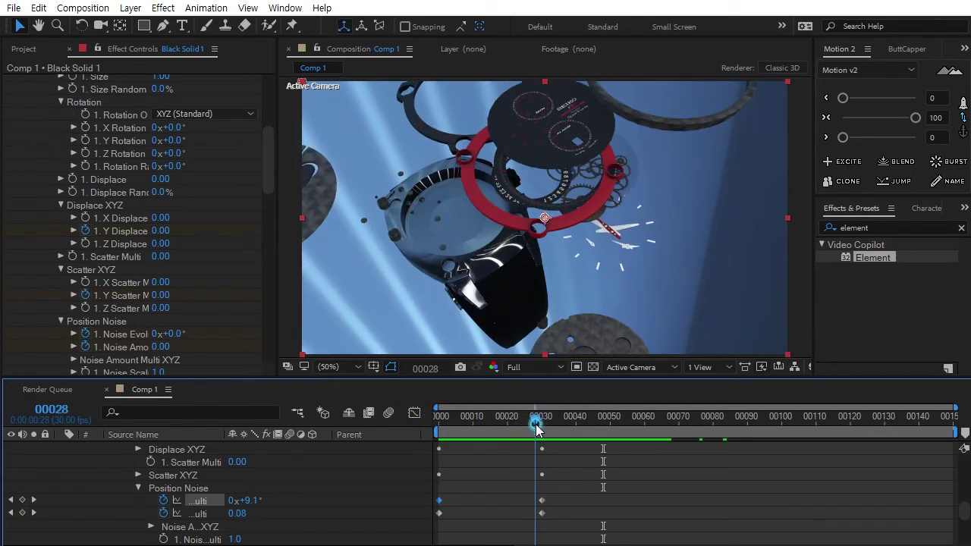
pyautogui.moveTo(539, 429); pyautogui.dragTo(415, 423)
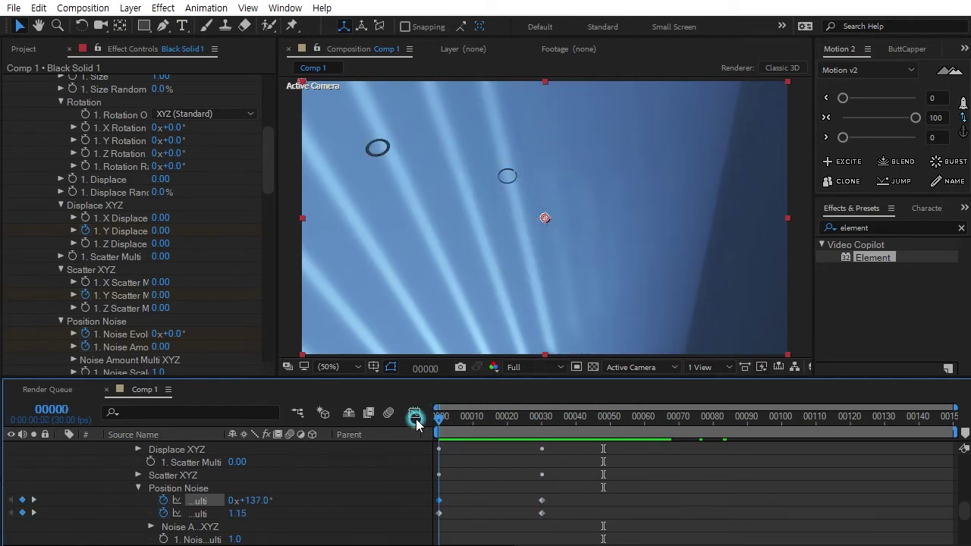
# Change frame 0's Noise Amount to 1.00 and Noise Evolution to 5°, then preview.
pyautogui.click(164, 347)
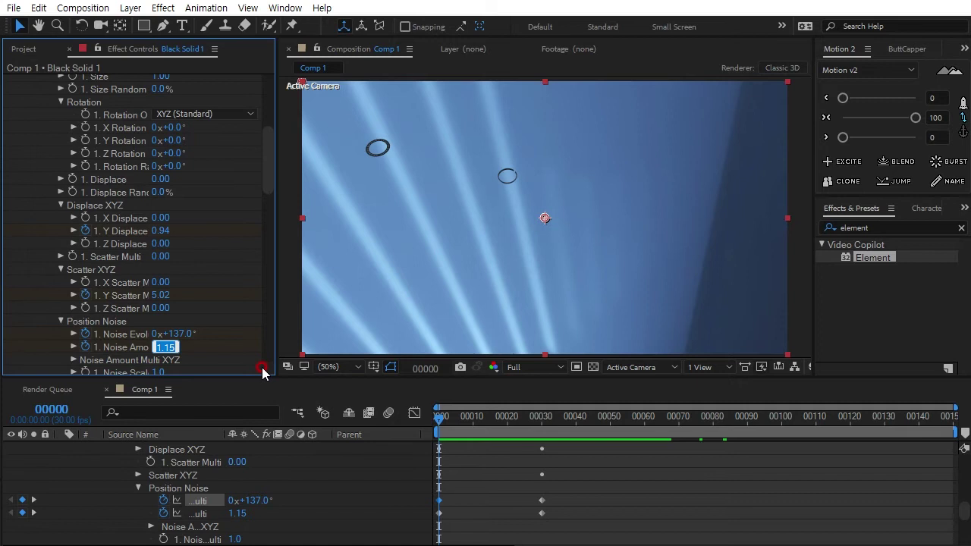
pyautogui.write('1')
pyautogui.press('Return')
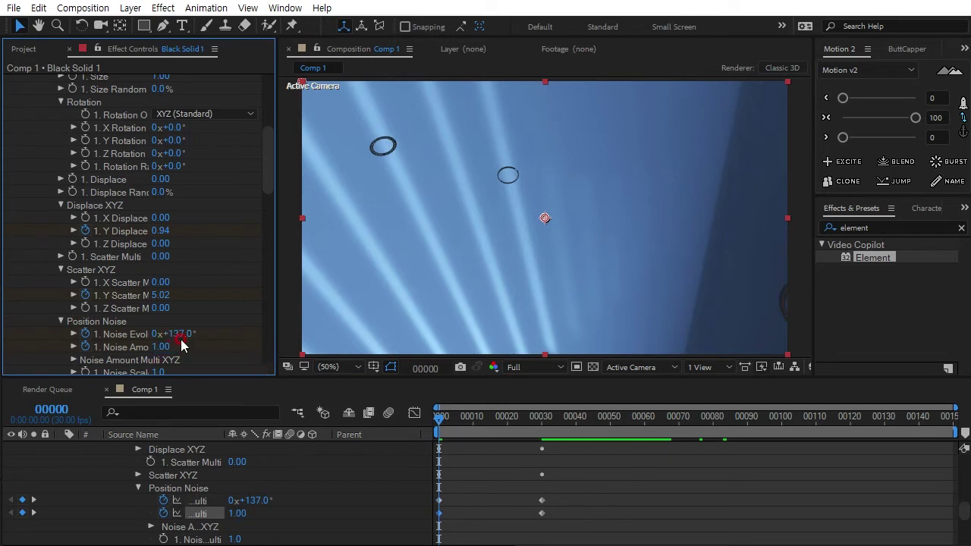
pyautogui.click(179, 336)
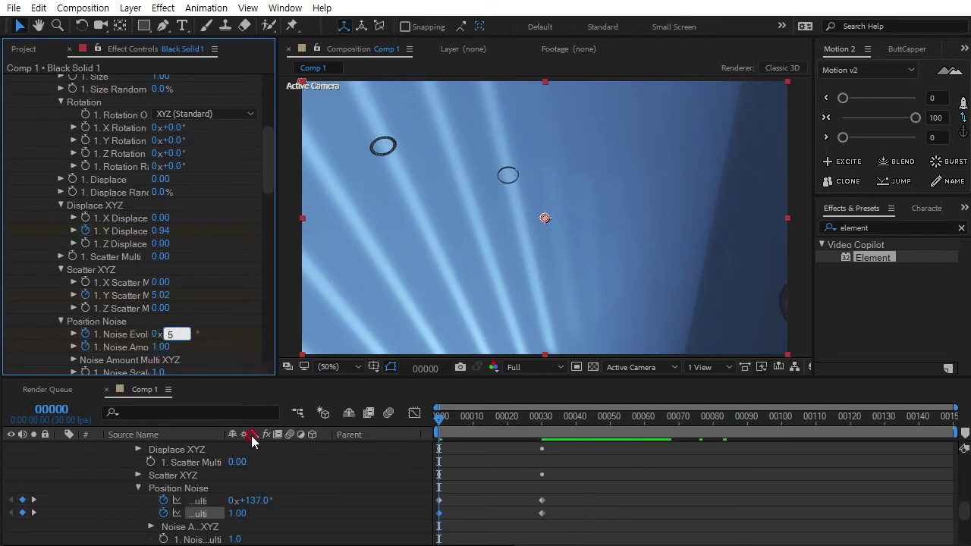
pyautogui.click(357, 430)
pyautogui.press('space')
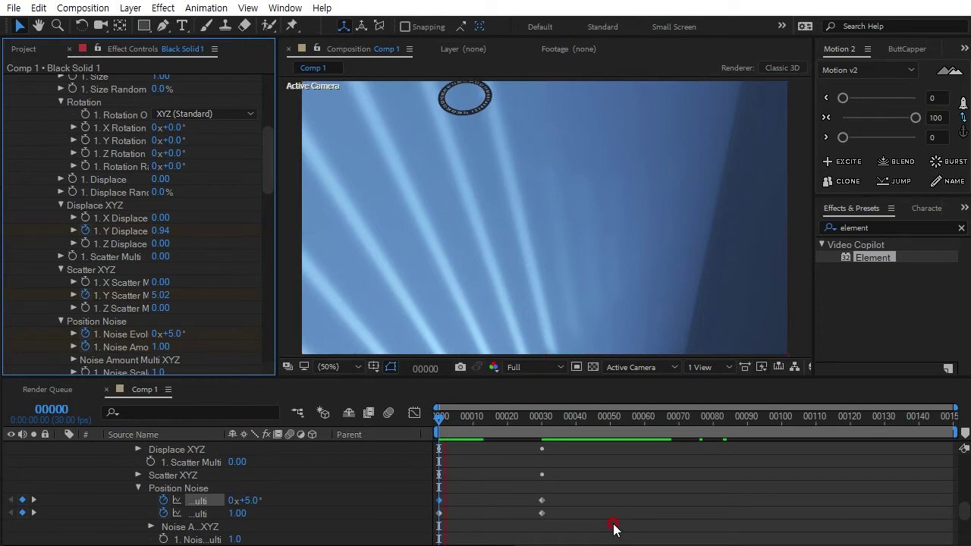
pyautogui.press('space')
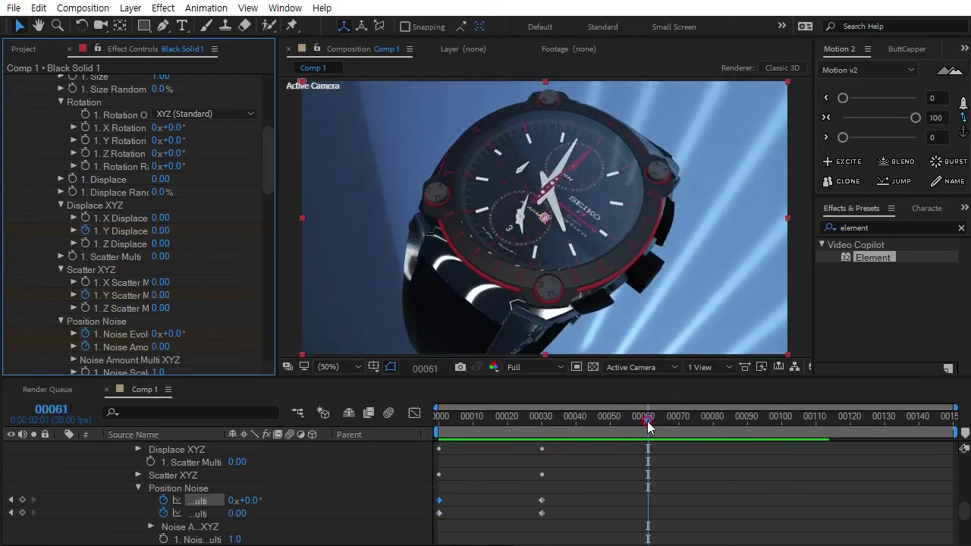
pyautogui.moveTo(648, 423); pyautogui.dragTo(429, 419)
pyautogui.scroll(5, 235, 459)
pyautogui.scroll(4, 216, 468)
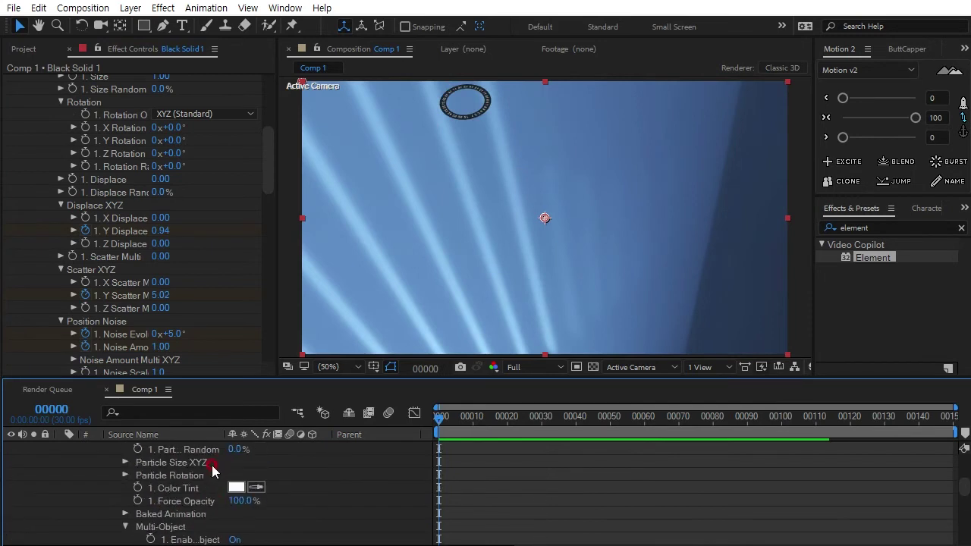
# Apply Motion 2 easing to Black Solid 1's frame-30 keyframes and preview.
pyautogui.scroll(5, 205, 471)
pyautogui.click(161, 449)
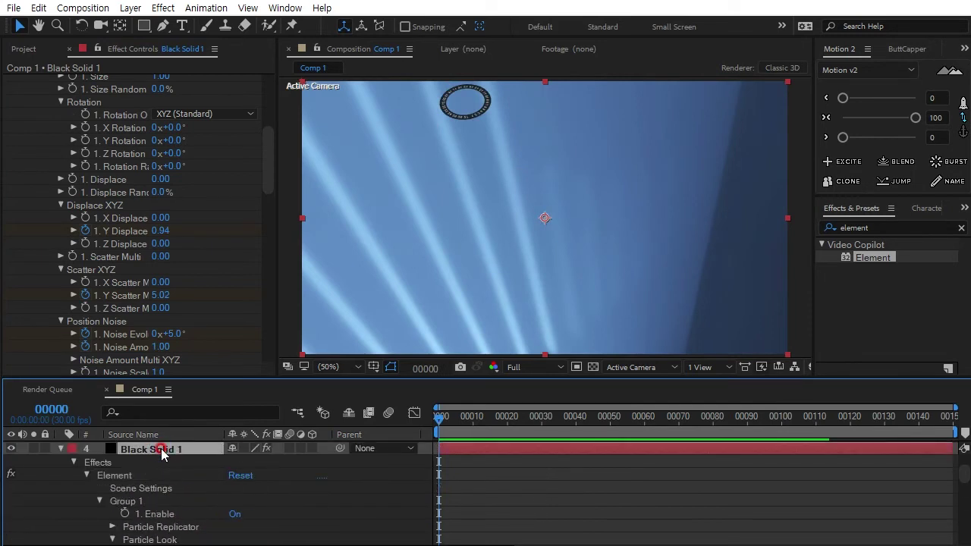
pyautogui.press('u')
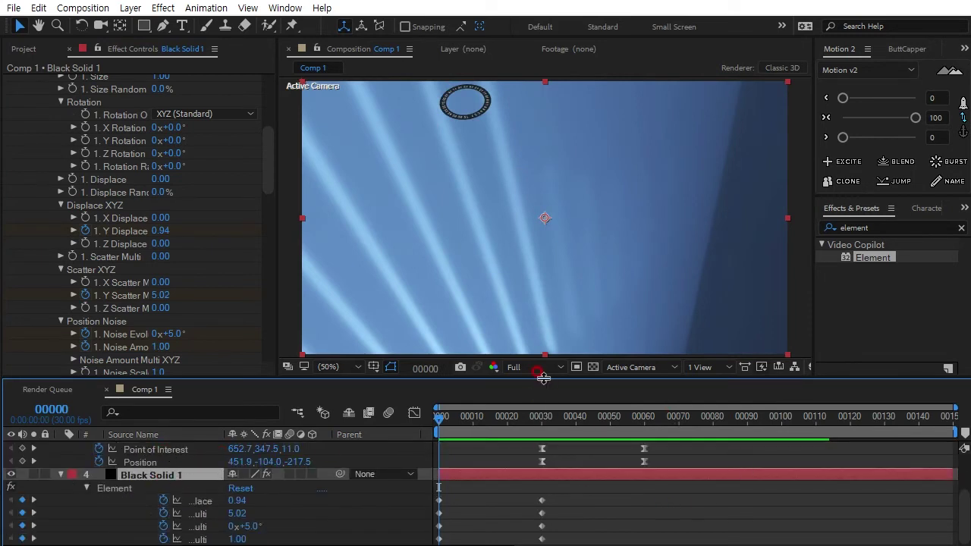
pyautogui.moveTo(543, 378); pyautogui.dragTo(545, 309)
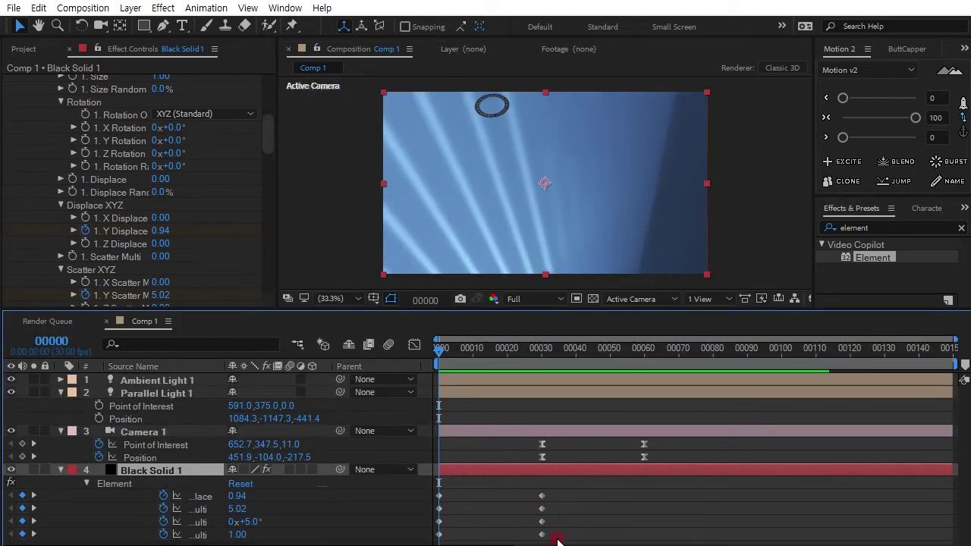
pyautogui.moveTo(560, 541); pyautogui.dragTo(514, 487)
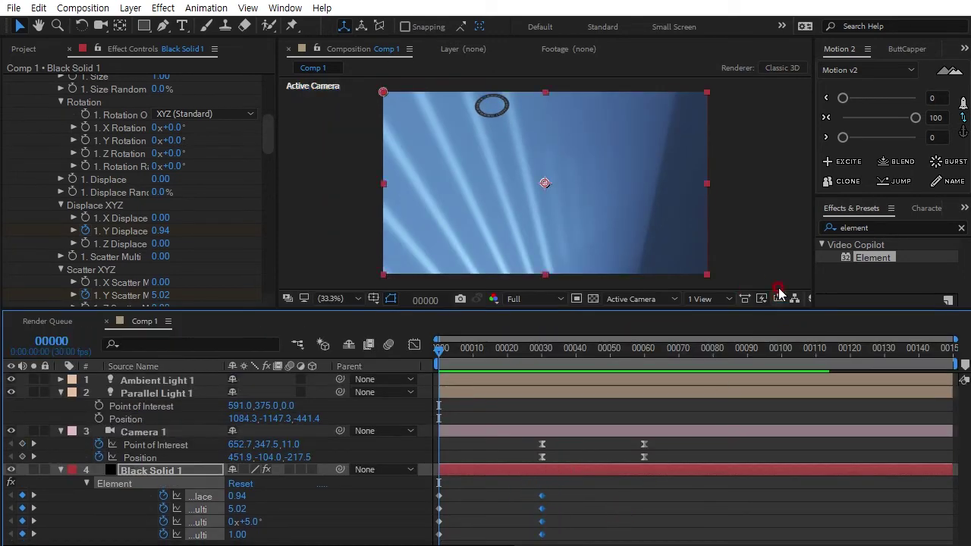
pyautogui.moveTo(910, 125)
pyautogui.mouseDown()
pyautogui.moveTo(834, 122)
pyautogui.moveTo(919, 137)
pyautogui.mouseUp()
pyautogui.click(611, 453)
pyautogui.press('space')
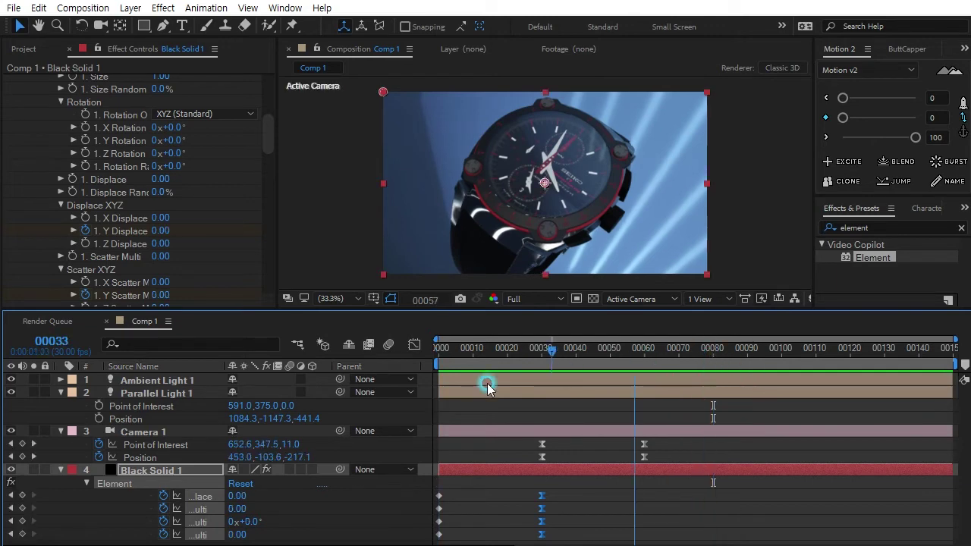
pyautogui.press('space')
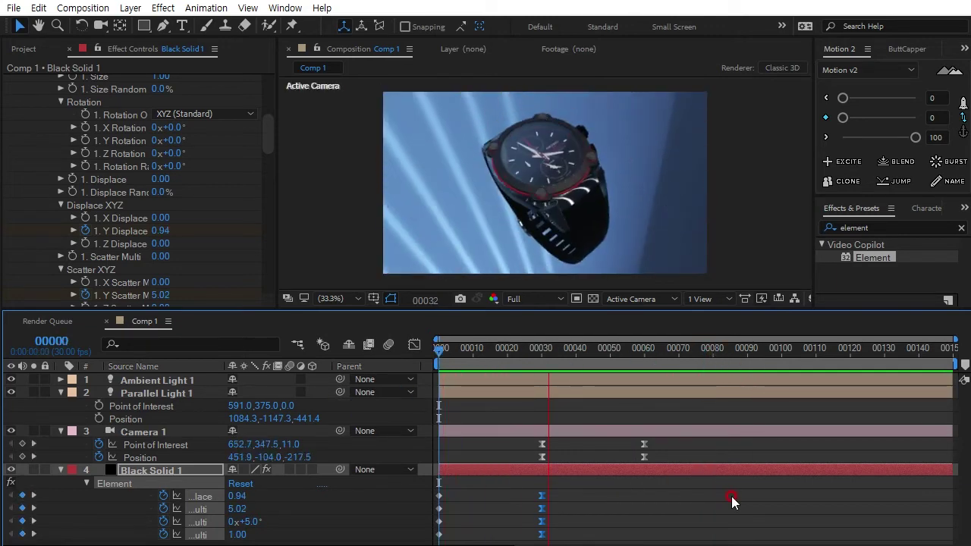
pyautogui.press('space')
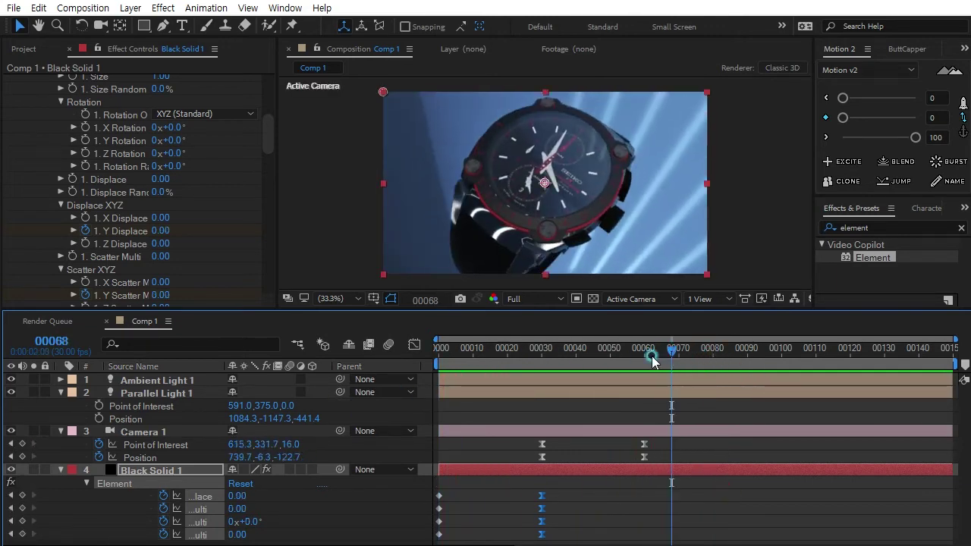
# Shift Camera 1's keyframes 10 frames later, to frames 40 and 70, and preview.
pyautogui.moveTo(658, 351); pyautogui.dragTo(576, 391)
pyautogui.moveTo(664, 466)
pyautogui.mouseDown()
pyautogui.moveTo(531, 436)
pyautogui.moveTo(577, 458)
pyautogui.mouseUp()
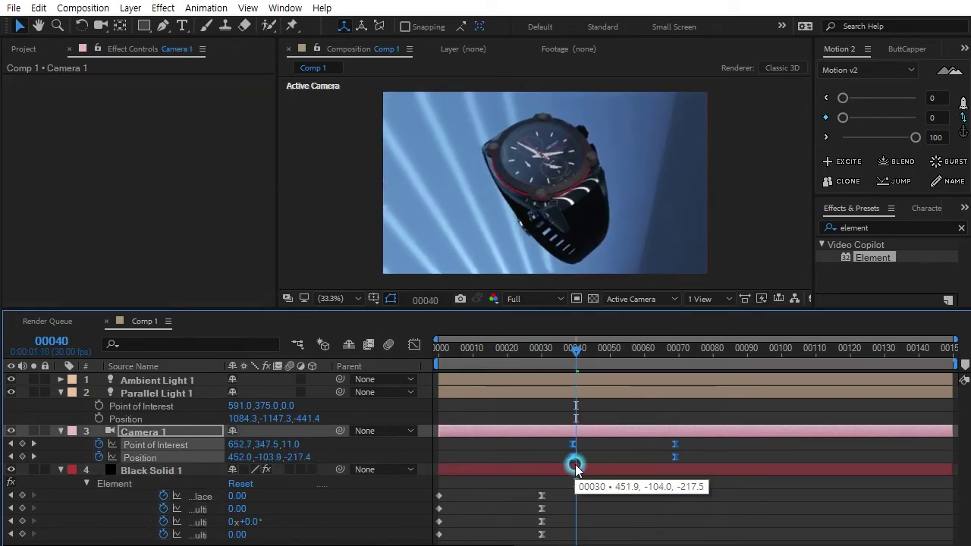
pyautogui.press('space')
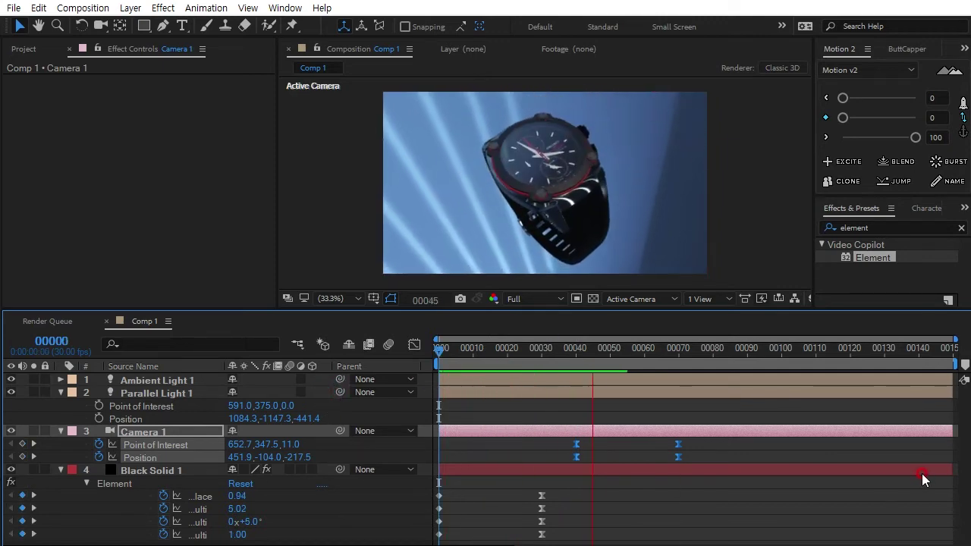
pyautogui.press('space')
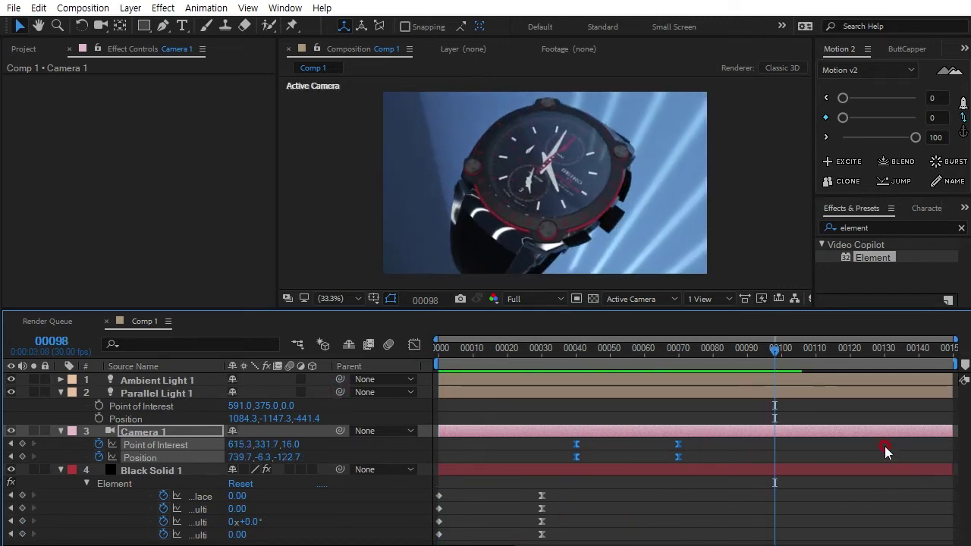
pyautogui.moveTo(505, 309); pyautogui.dragTo(501, 371)
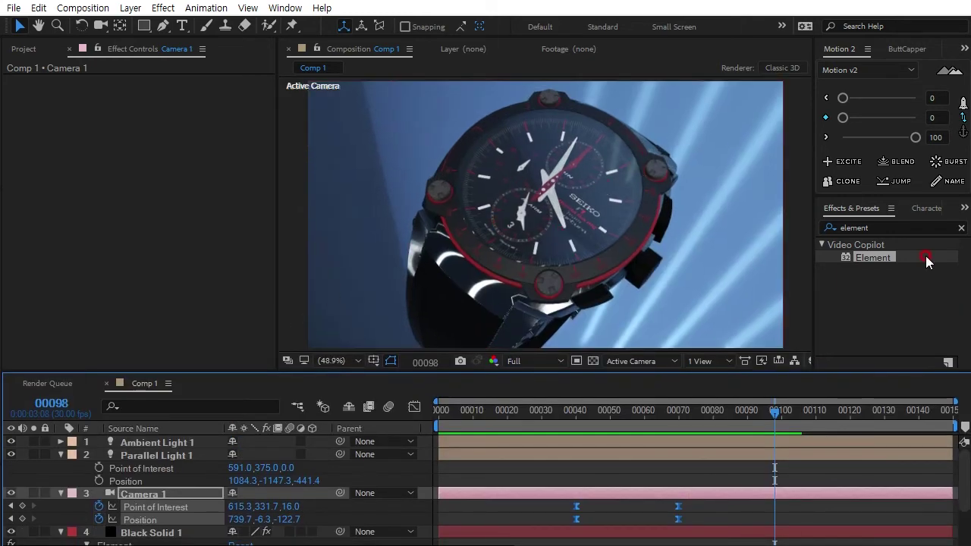
# Show Black Solid 1's Element effect settings and expand the Lighting group.
pyautogui.click(173, 534)
pyautogui.click(269, 133)
pyautogui.moveTo(269, 134); pyautogui.dragTo(269, 286)
pyautogui.click(36, 241)
pyautogui.click(61, 254)
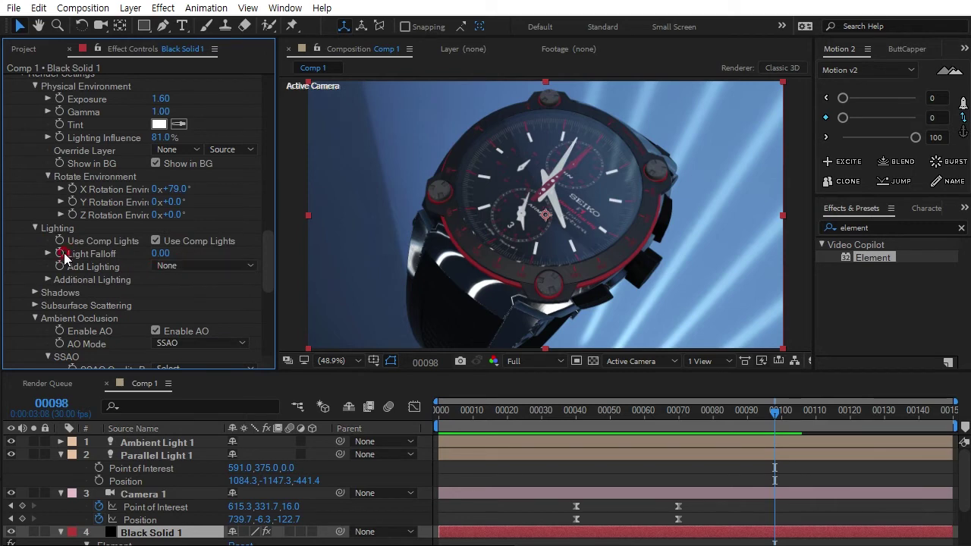
# Try the Dramatic, Spot Blue, Aqua, Stylized and Underwater lighting presets, settling on Clean Blue.
pyautogui.click(164, 265)
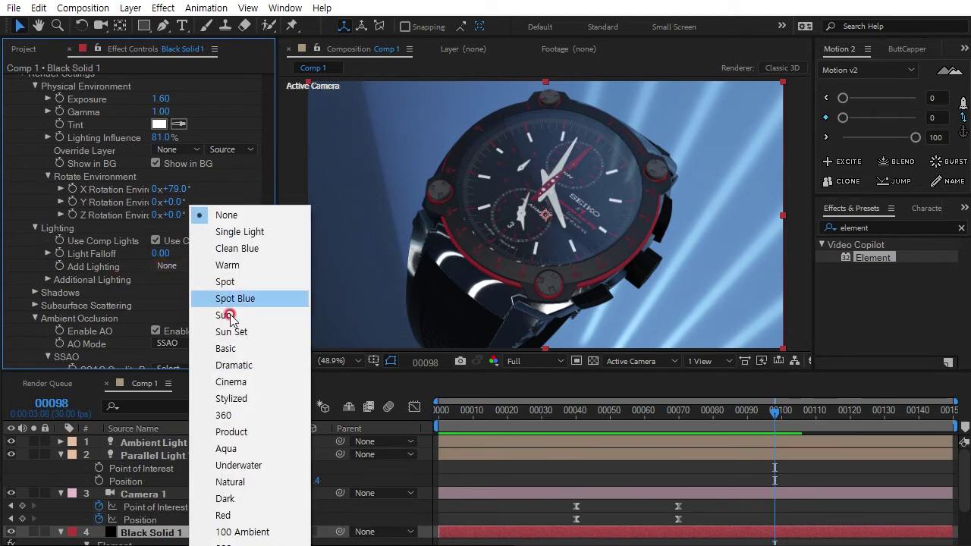
pyautogui.click(234, 364)
pyautogui.click(232, 261)
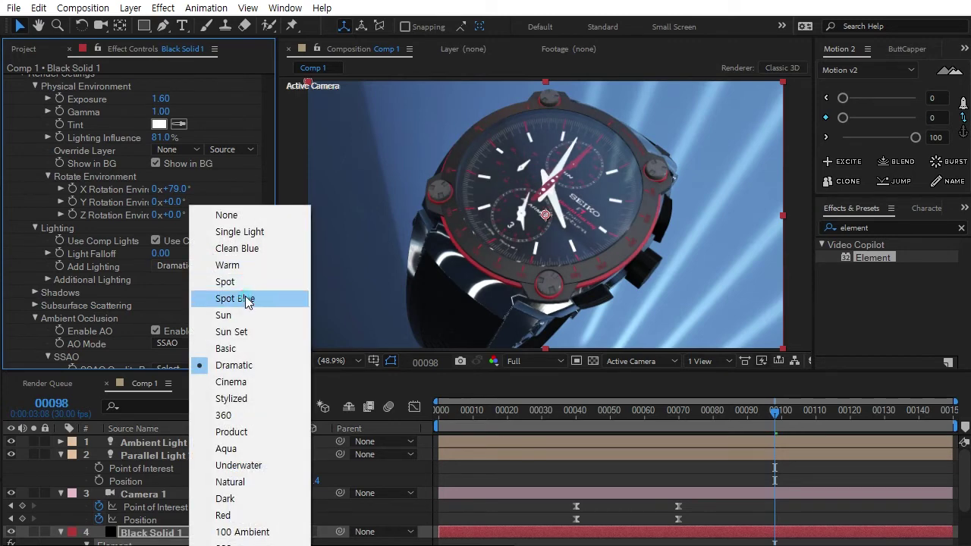
pyautogui.click(245, 300)
pyautogui.click(193, 267)
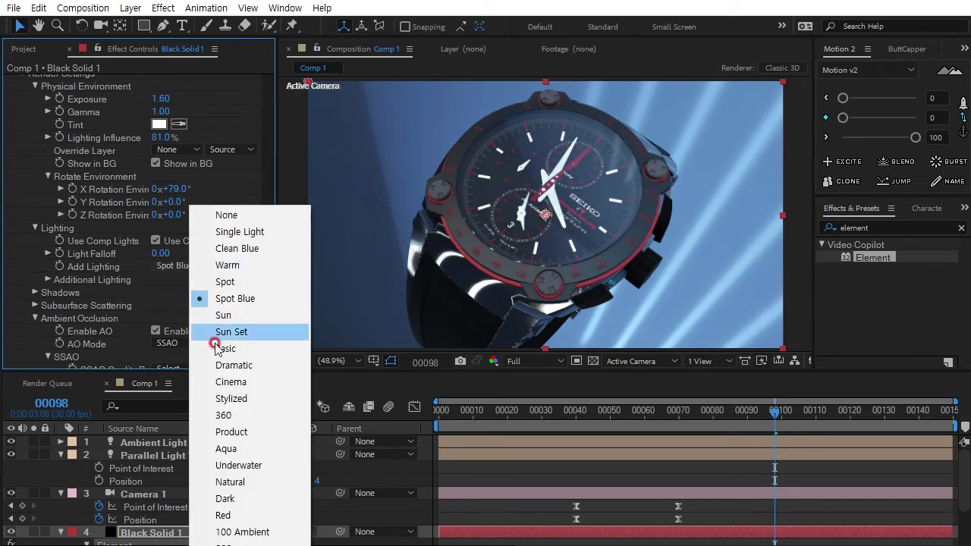
pyautogui.click(246, 454)
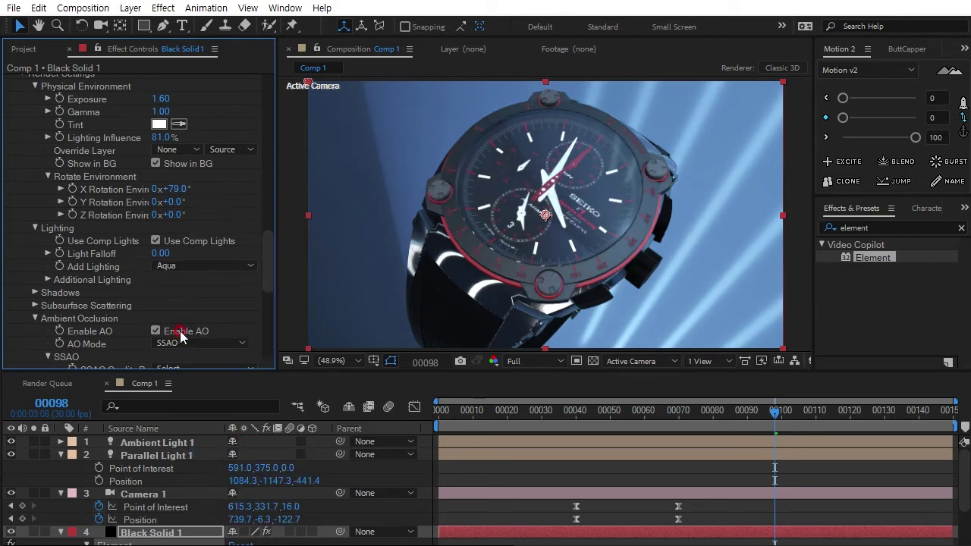
pyautogui.click(198, 269)
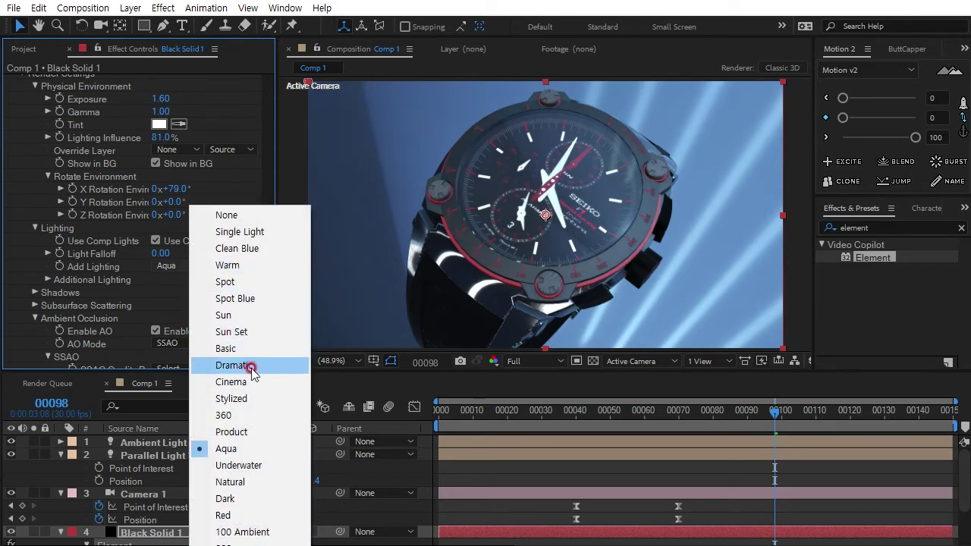
pyautogui.click(236, 398)
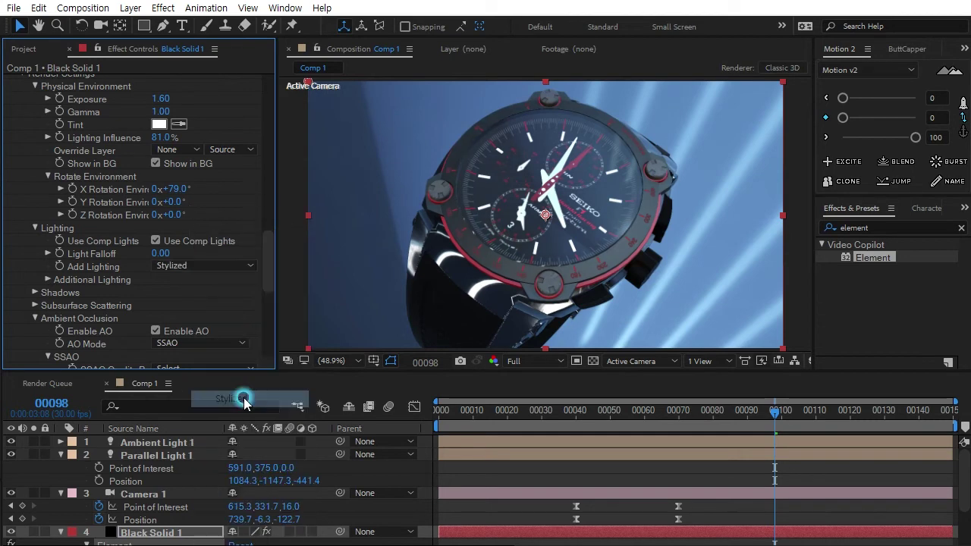
pyautogui.click(203, 267)
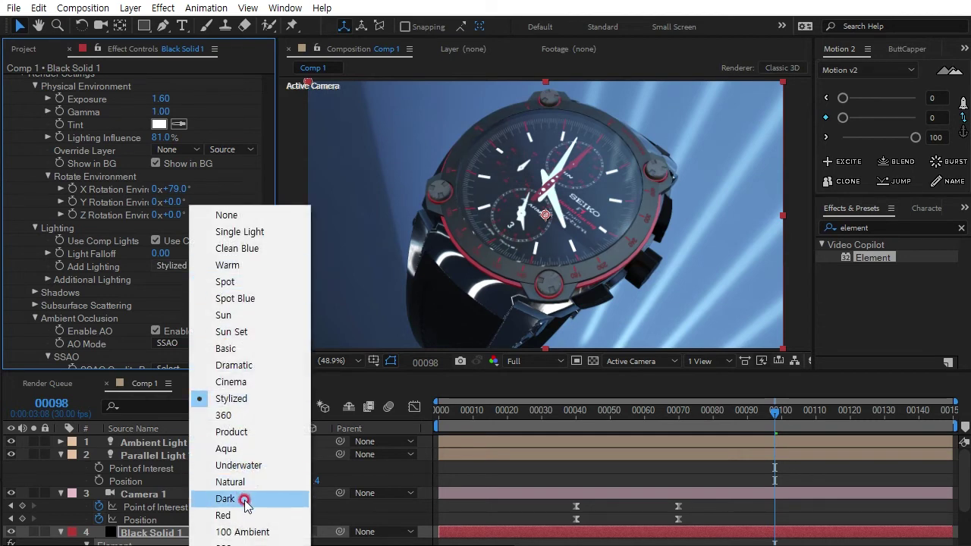
pyautogui.click(238, 465)
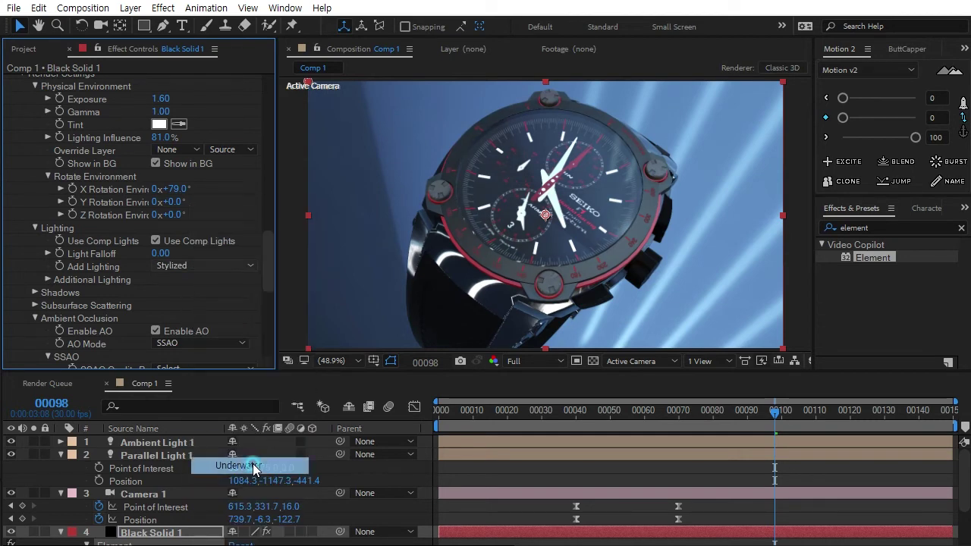
pyautogui.click(194, 267)
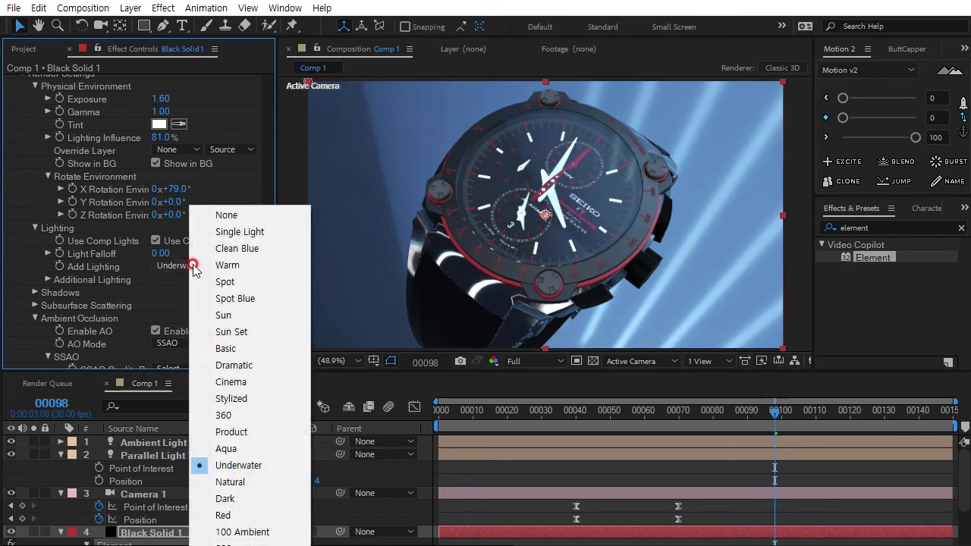
pyautogui.click(228, 248)
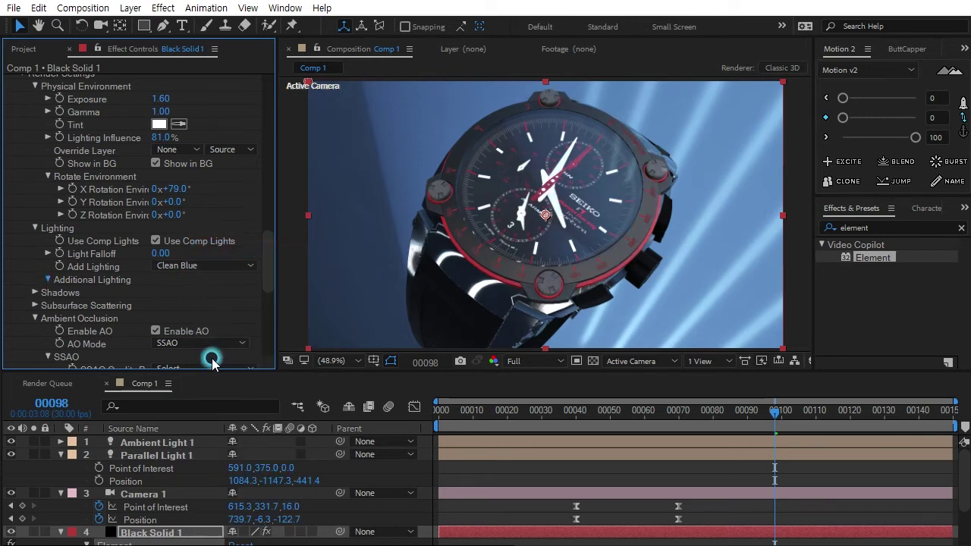
# Expand Additional Lighting with its rotation controls and switch the lighting preset to Stylized.
pyautogui.click(48, 279)
pyautogui.click(59, 306)
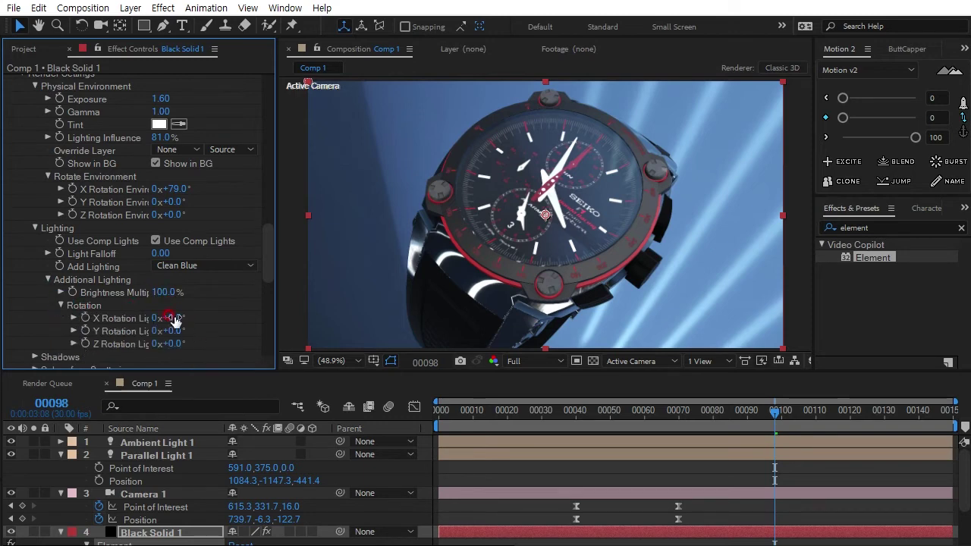
pyautogui.click(198, 267)
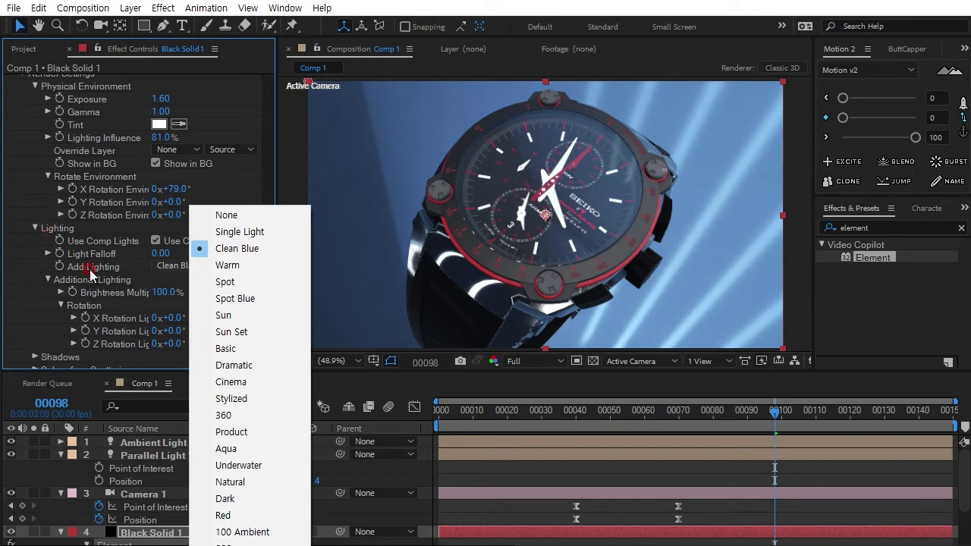
pyautogui.click(207, 300)
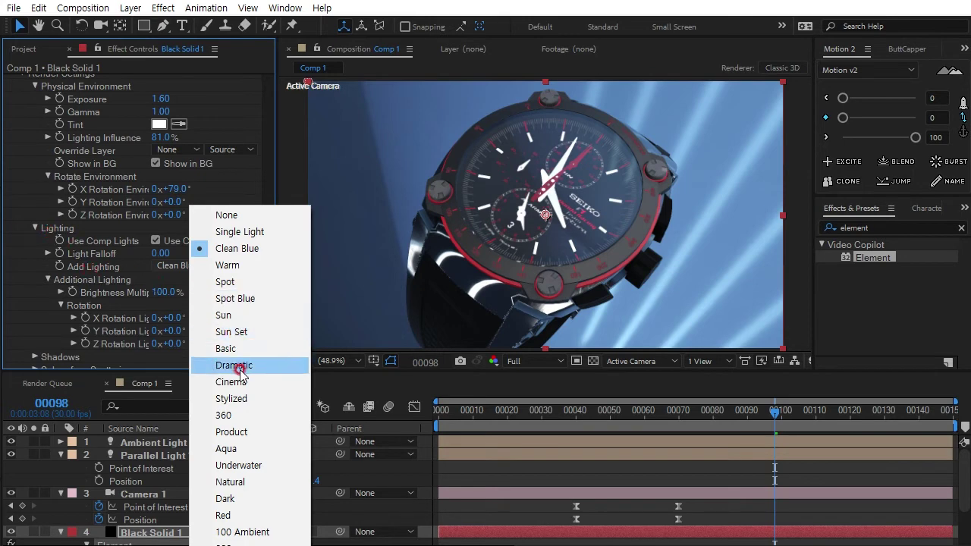
pyautogui.click(241, 398)
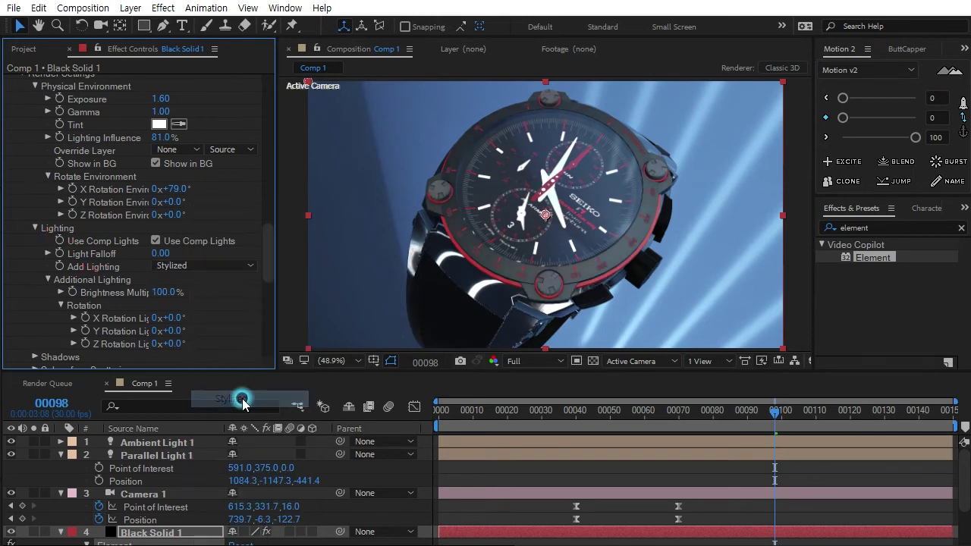
# Set the additional lighting preset to Red after trying Aqua.
pyautogui.click(195, 273)
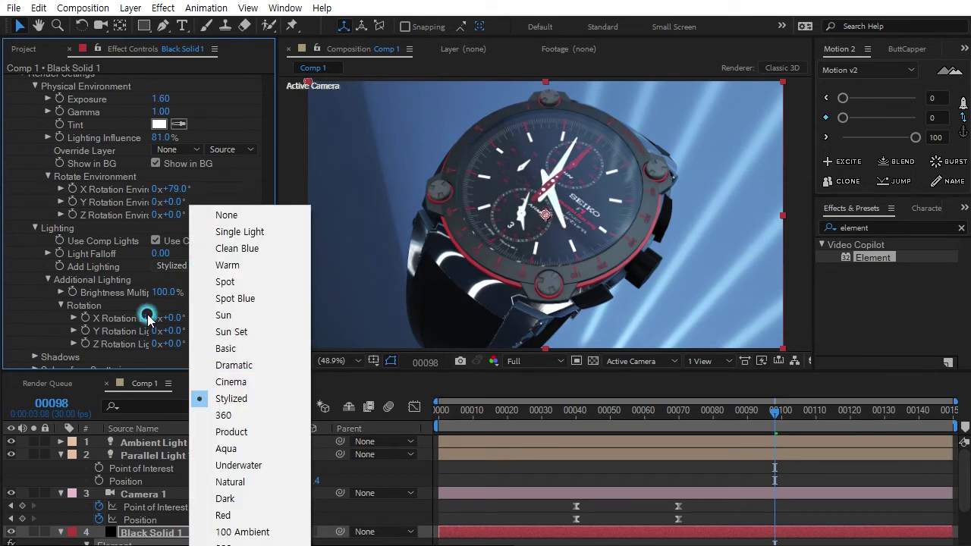
pyautogui.click(240, 448)
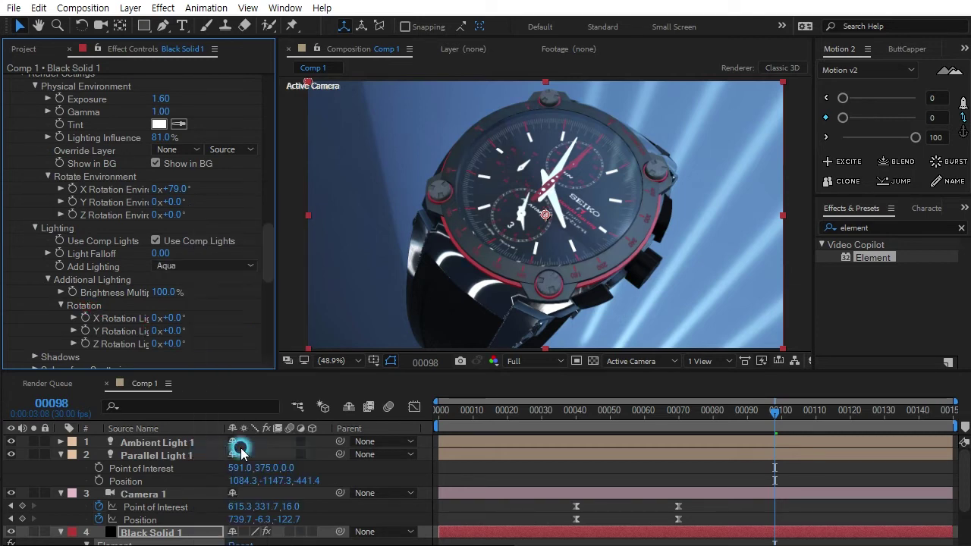
pyautogui.click(195, 264)
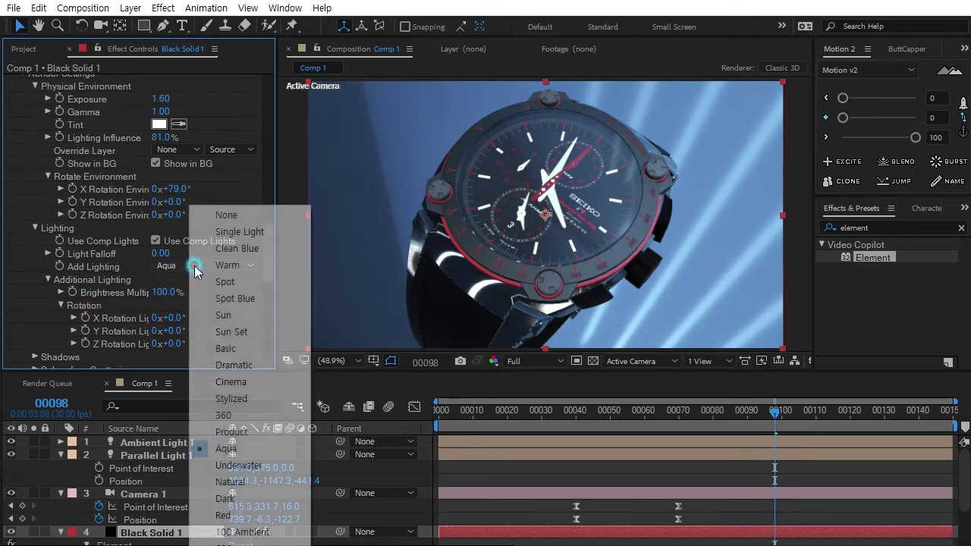
pyautogui.click(228, 515)
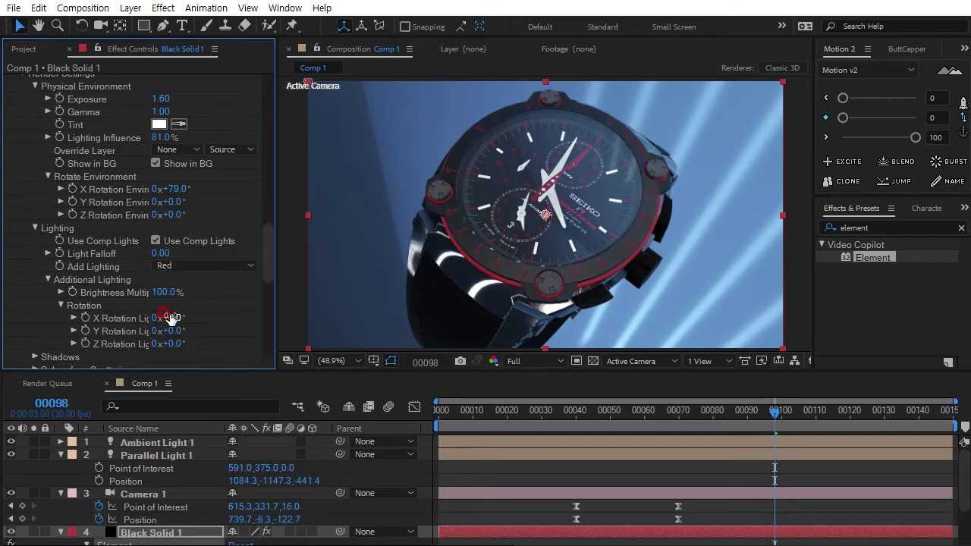
# Switch the additional lighting to Spot Blue at 167% brightness.
pyautogui.moveTo(204, 318)
pyautogui.mouseDown()
pyautogui.moveTo(149, 328)
pyautogui.moveTo(268, 339)
pyautogui.moveTo(231, 338)
pyautogui.mouseUp()
pyautogui.click(190, 265)
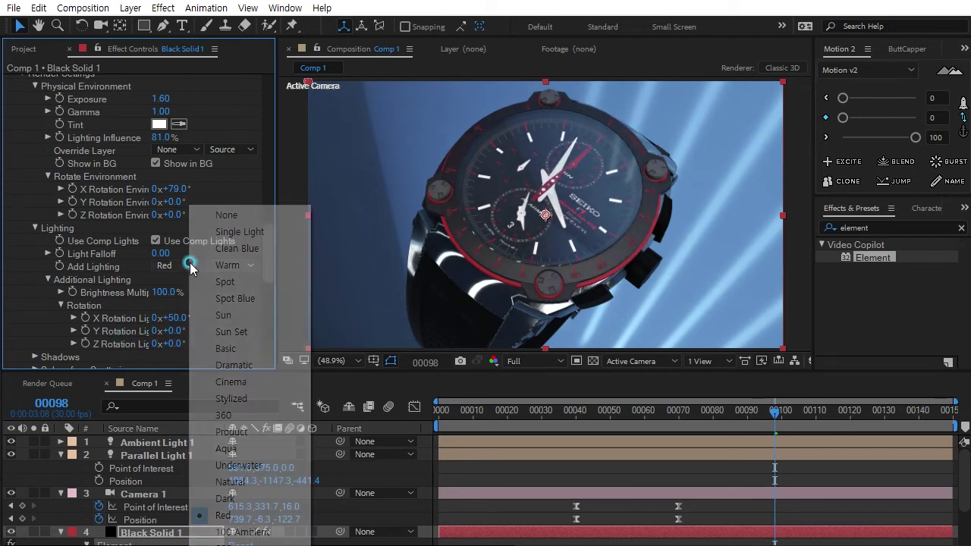
pyautogui.click(240, 298)
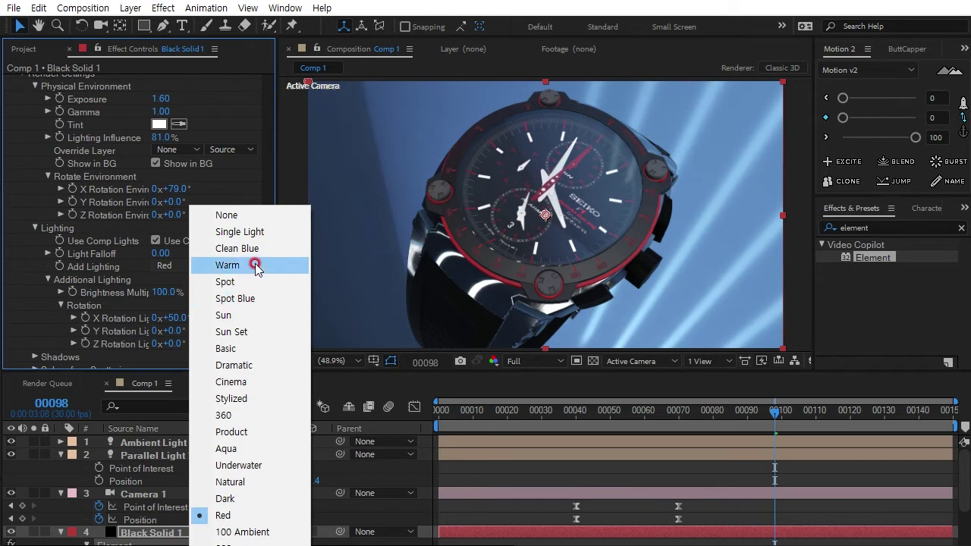
pyautogui.click(253, 298)
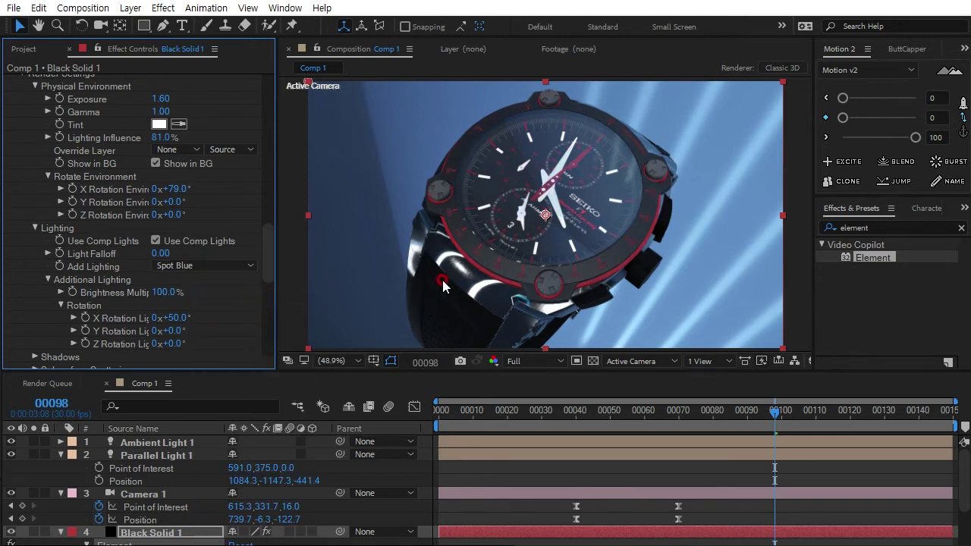
pyautogui.click(184, 266)
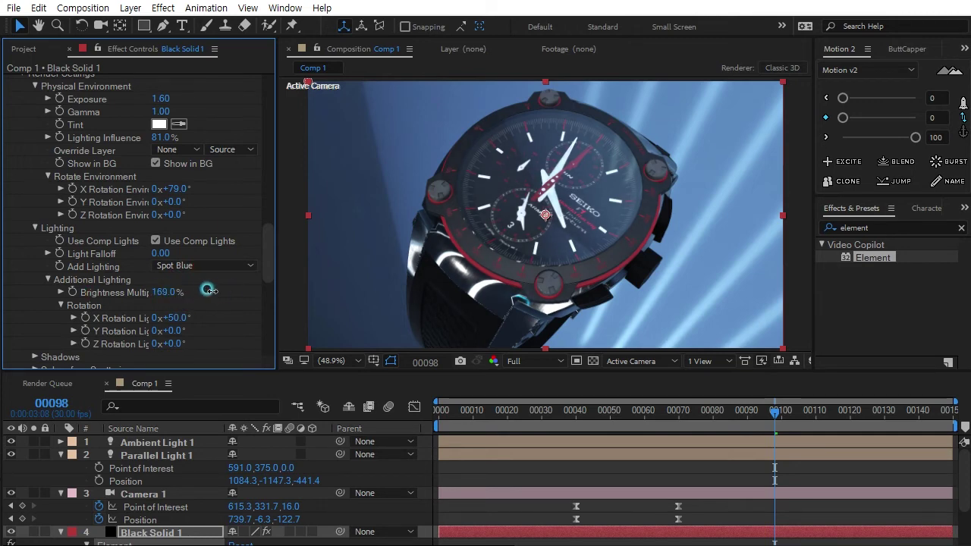
# Tilt the additional light to -53° X rotation and start keyframing its rotation.
pyautogui.moveTo(140, 318); pyautogui.dragTo(107, 330)
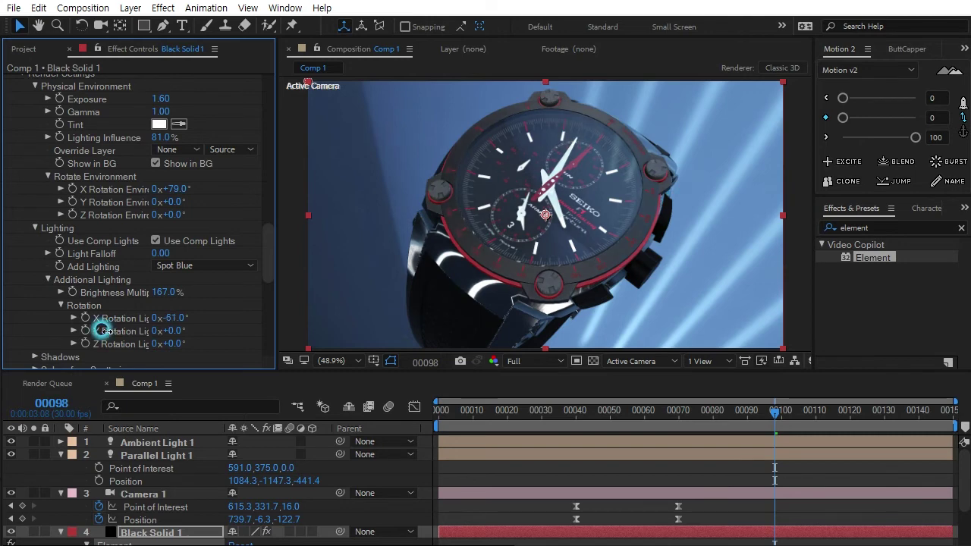
pyautogui.moveTo(107, 329); pyautogui.dragTo(108, 332)
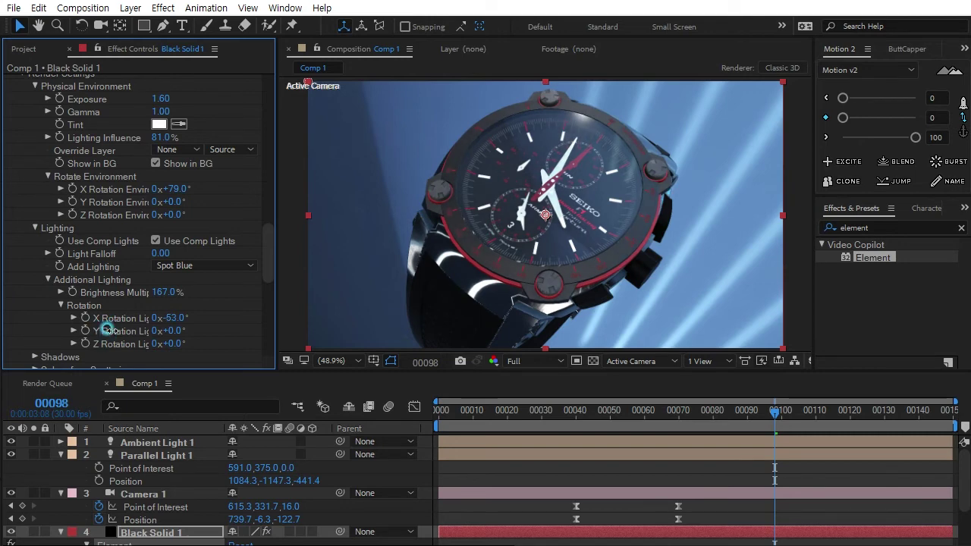
pyautogui.moveTo(732, 419)
pyautogui.mouseDown()
pyautogui.moveTo(669, 450)
pyautogui.moveTo(682, 456)
pyautogui.mouseUp()
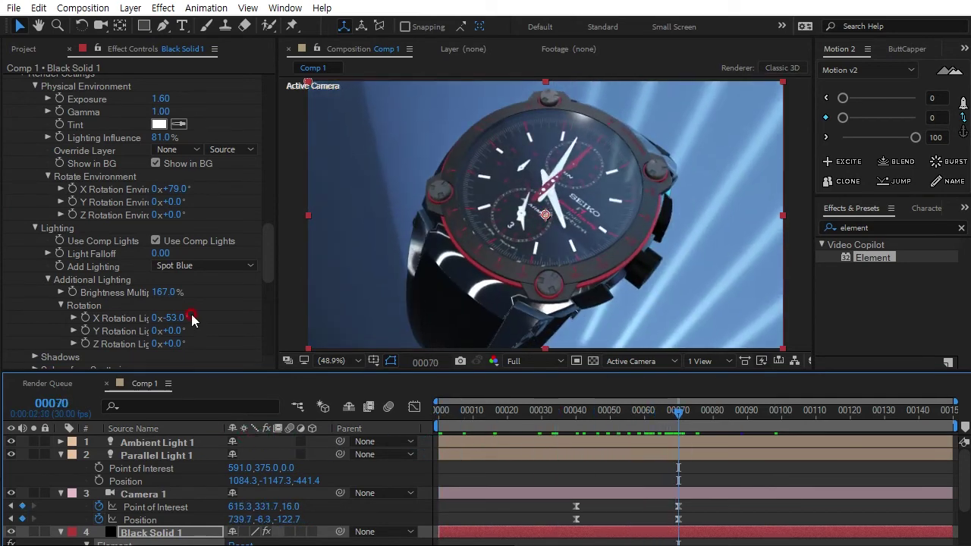
pyautogui.click(87, 318)
pyautogui.click(85, 330)
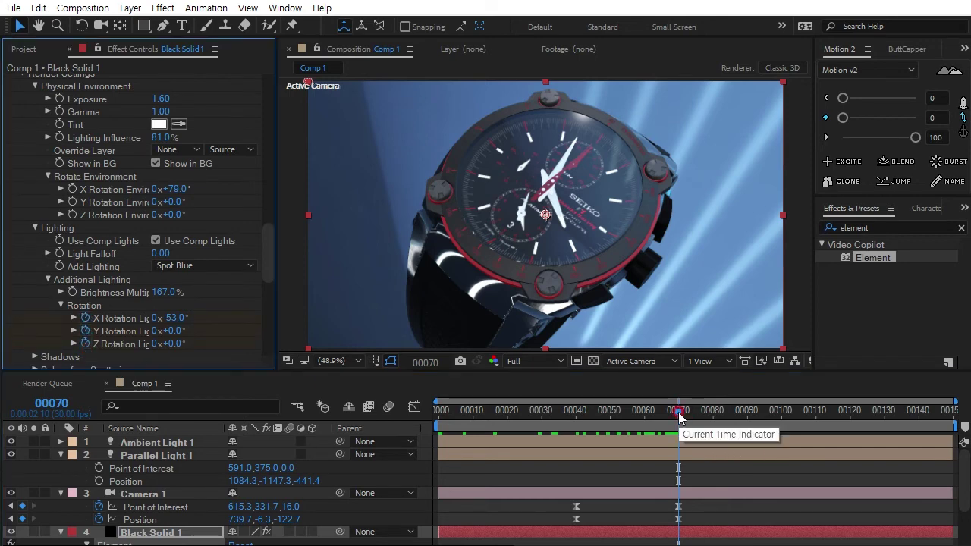
# At frame 149, key new X, Y and Z rotations for the additional light.
pyautogui.moveTo(681, 414); pyautogui.dragTo(954, 416)
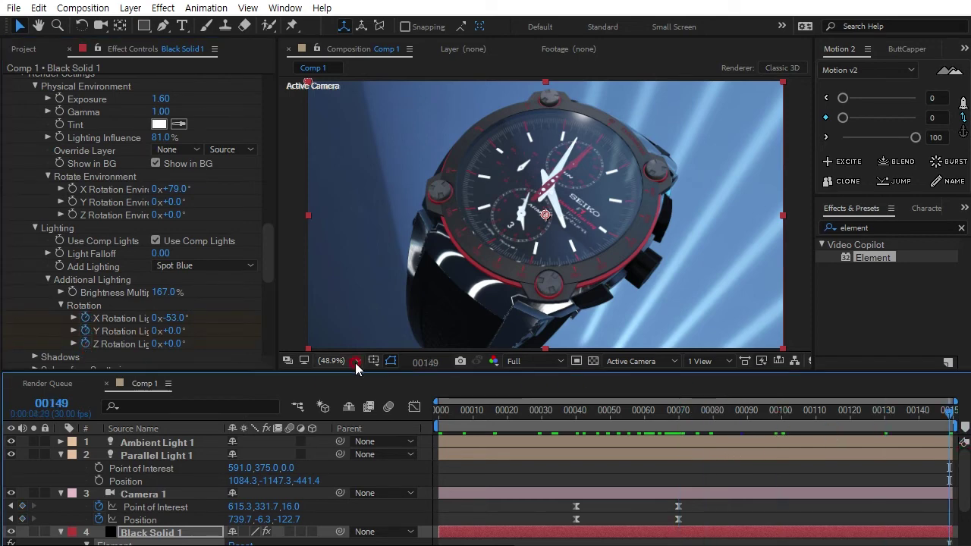
pyautogui.moveTo(175, 317)
pyautogui.mouseDown()
pyautogui.moveTo(219, 332)
pyautogui.moveTo(207, 331)
pyautogui.mouseUp()
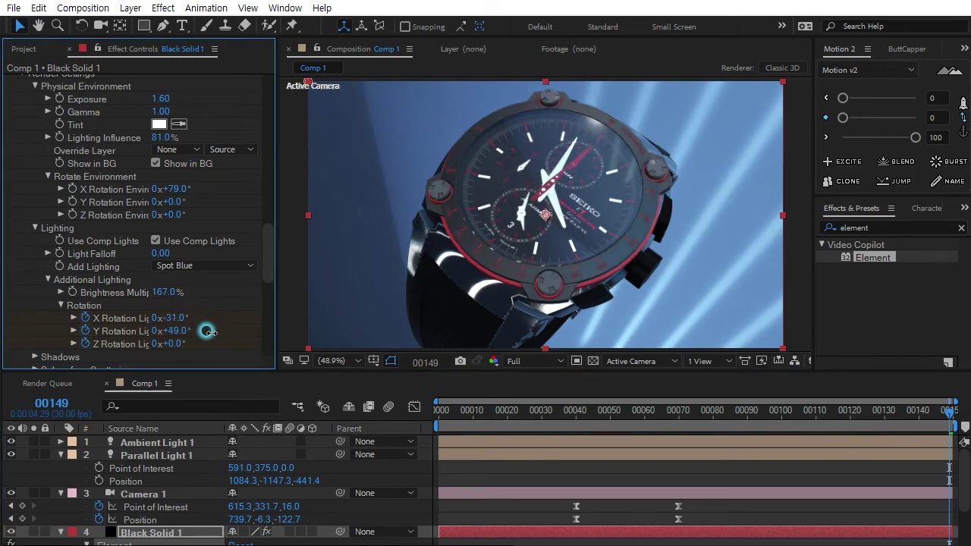
pyautogui.moveTo(194, 343); pyautogui.dragTo(244, 343)
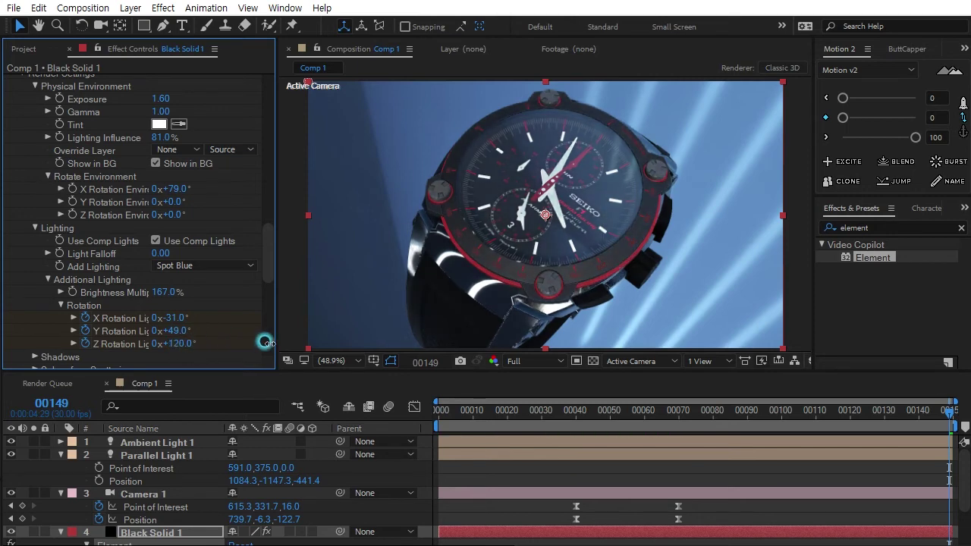
pyautogui.moveTo(244, 342)
pyautogui.mouseDown()
pyautogui.moveTo(311, 343)
pyautogui.moveTo(275, 350)
pyautogui.mouseUp()
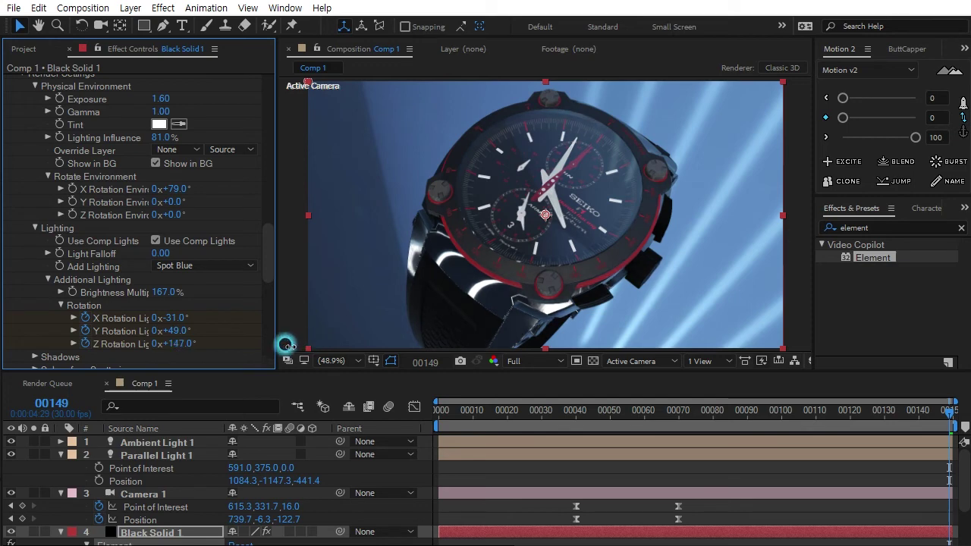
pyautogui.moveTo(156, 330); pyautogui.dragTo(237, 334)
pyautogui.moveTo(699, 411)
pyautogui.mouseDown()
pyautogui.moveTo(909, 428)
pyautogui.moveTo(866, 428)
pyautogui.moveTo(951, 417)
pyautogui.mouseUp()
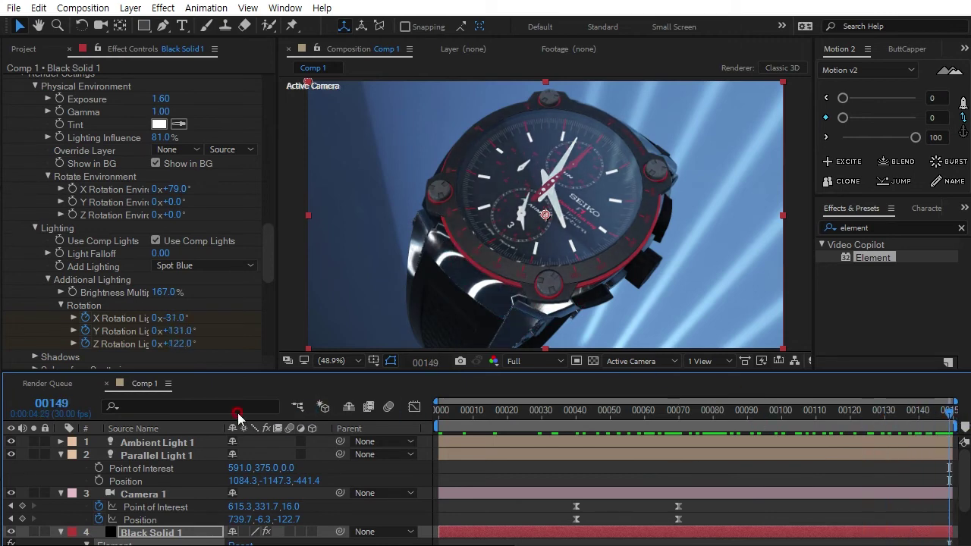
# Refine the end-frame light rotation to Y 217° and Z 83°, then play back from frame 70.
pyautogui.click(183, 333)
pyautogui.moveTo(189, 334); pyautogui.dragTo(249, 329)
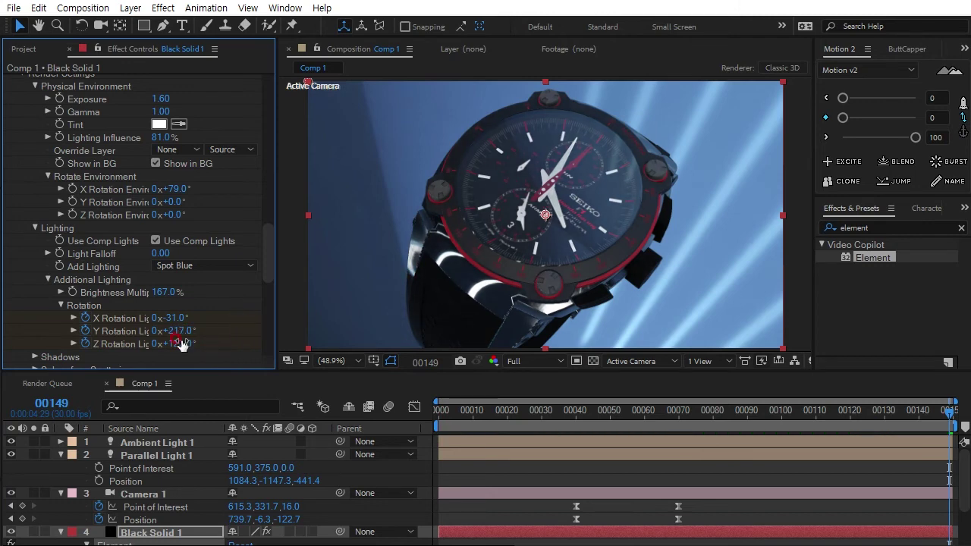
pyautogui.moveTo(180, 347); pyautogui.dragTo(149, 346)
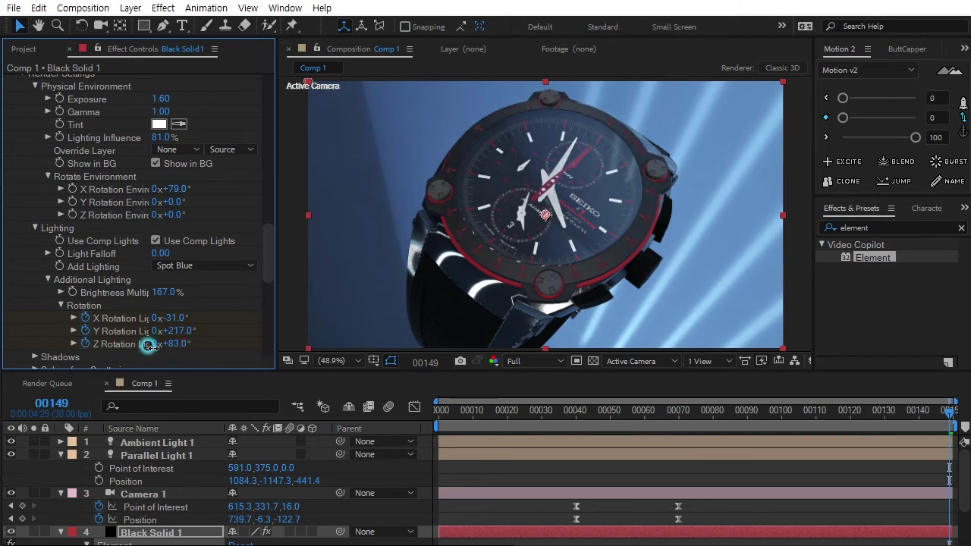
pyautogui.moveTo(176, 318)
pyautogui.mouseDown()
pyautogui.moveTo(144, 320)
pyautogui.moveTo(203, 326)
pyautogui.mouseUp()
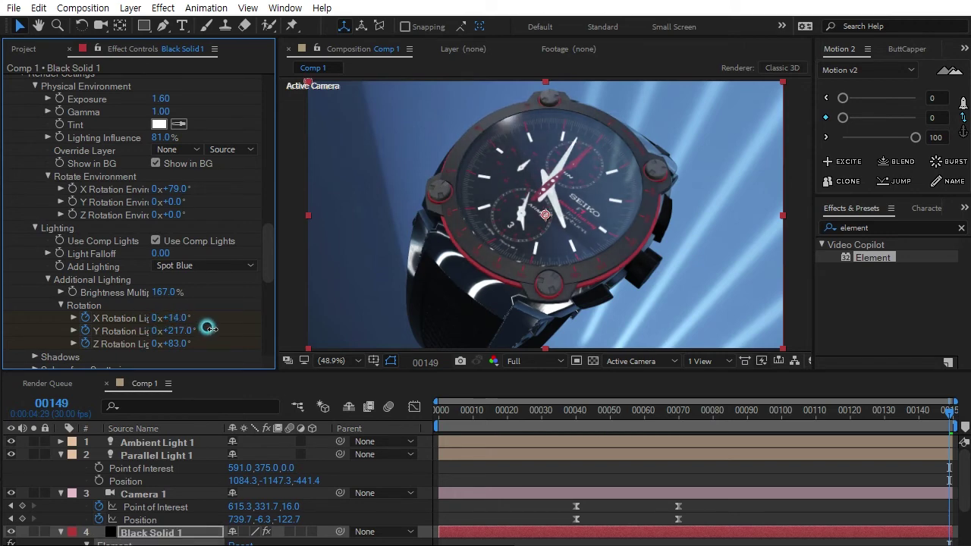
pyautogui.moveTo(943, 418); pyautogui.dragTo(677, 454)
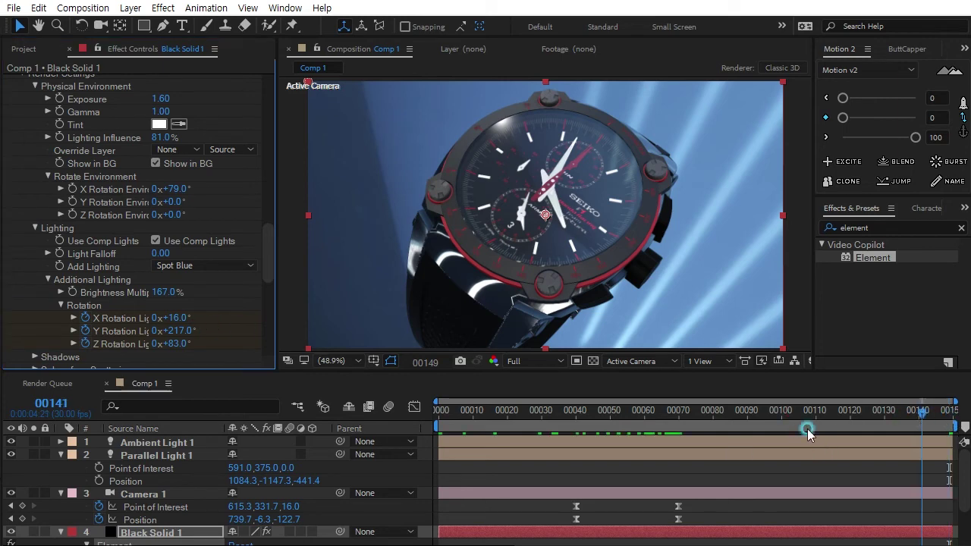
pyautogui.press('space')
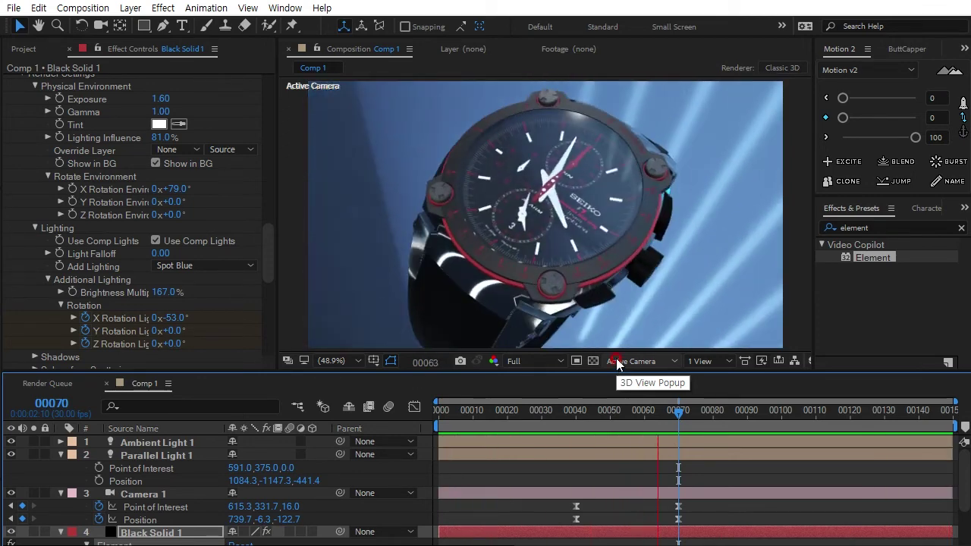
# Stop the lighting preview and scroll to the top of the Element effect controls.
pyautogui.press('space')
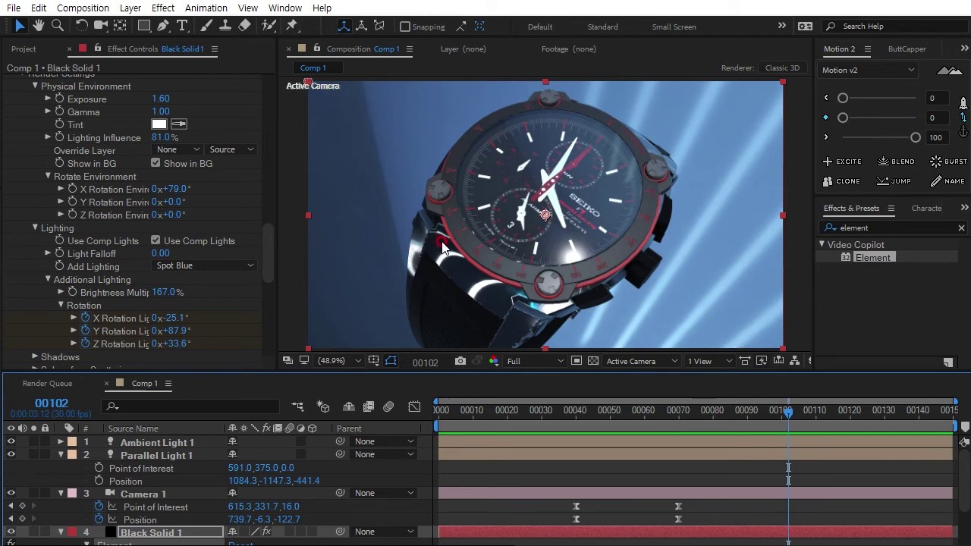
pyautogui.scroll(10, 269, 258)
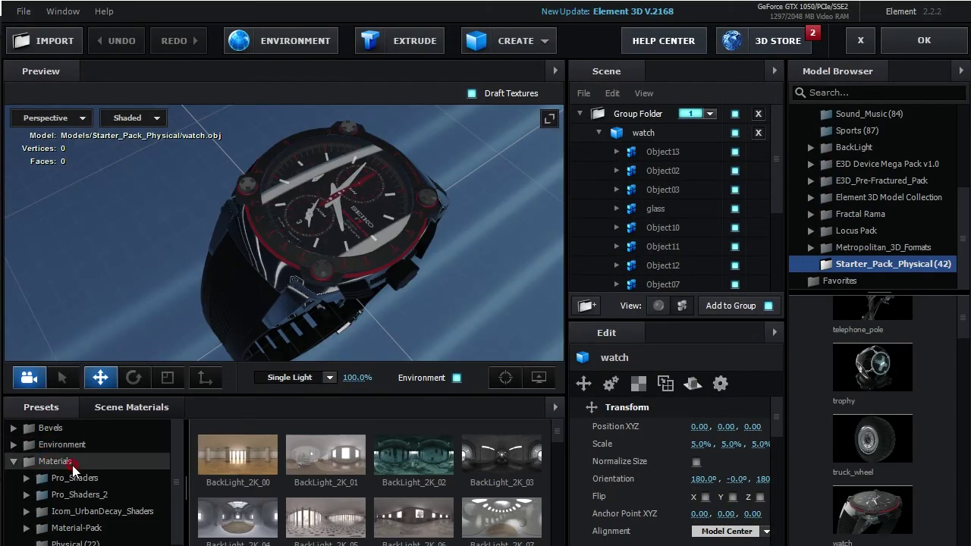
# Browse the BackLight_2K environment maps, apply BackLight_2K_26 and accept the scene with OK.
pyautogui.click(48, 444)
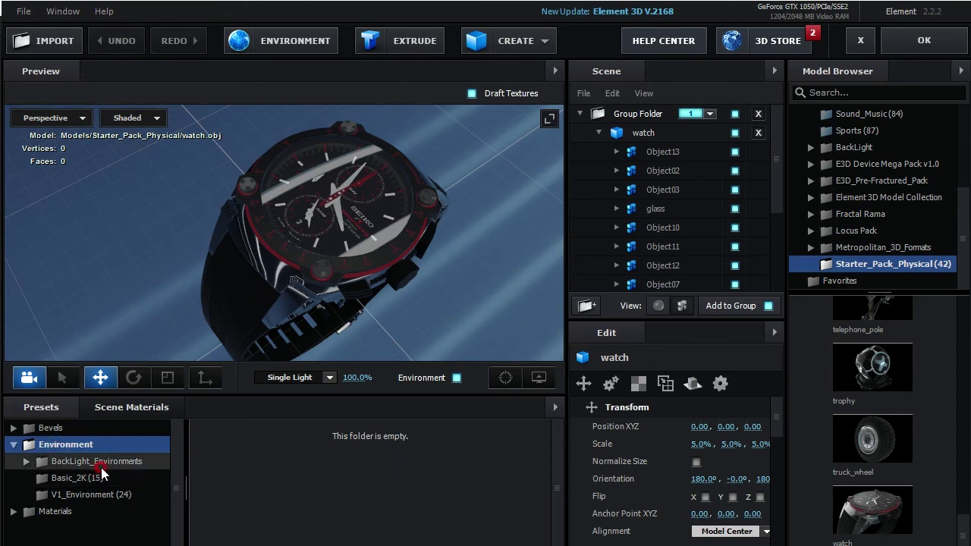
pyautogui.click(76, 461)
pyautogui.click(107, 478)
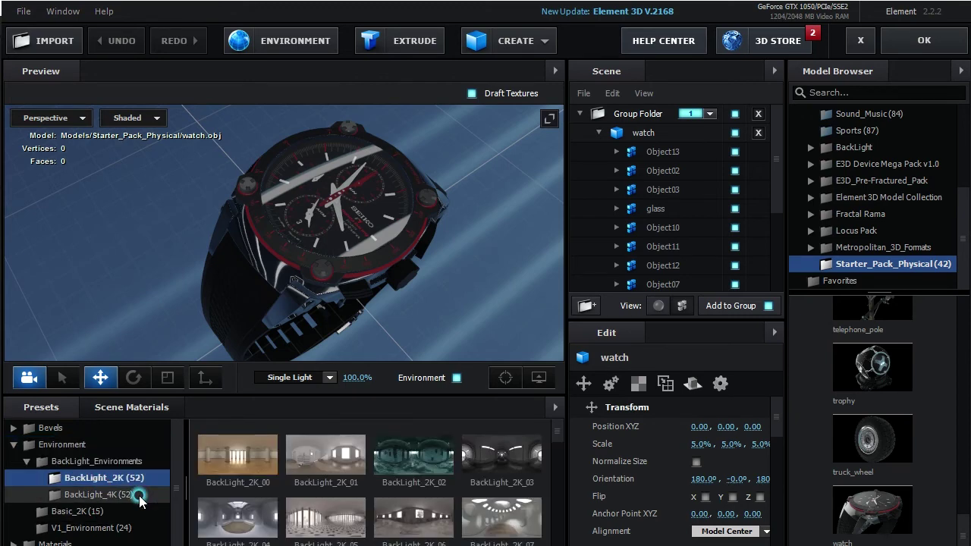
pyautogui.scroll(-3, 557, 461)
pyautogui.moveTo(557, 461); pyautogui.dragTo(559, 496)
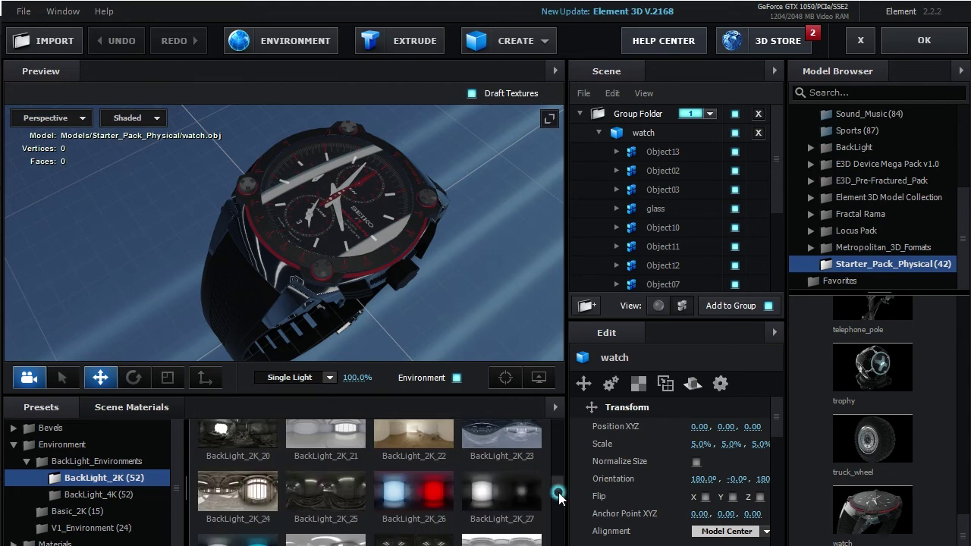
pyautogui.click(504, 454)
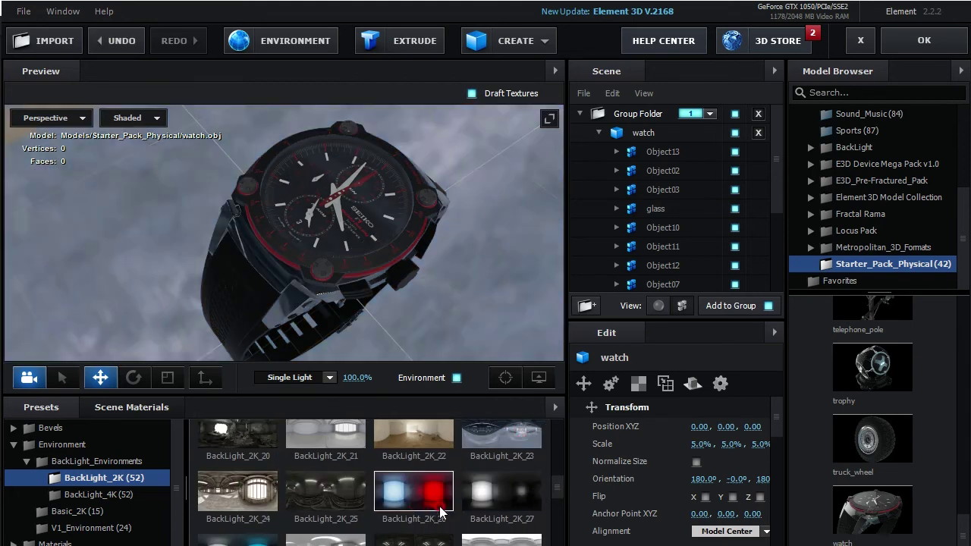
pyautogui.click(408, 502)
pyautogui.click(404, 500)
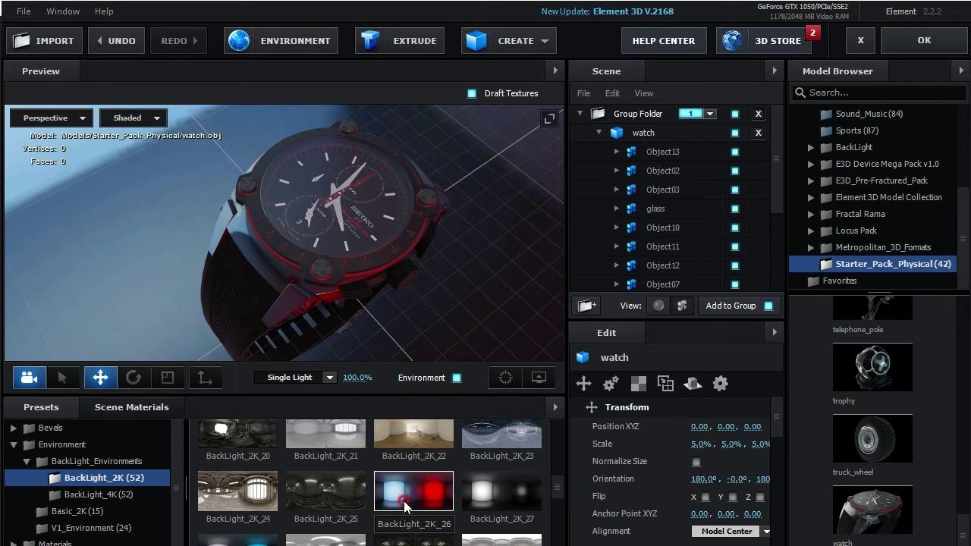
pyautogui.moveTo(558, 489); pyautogui.dragTo(565, 543)
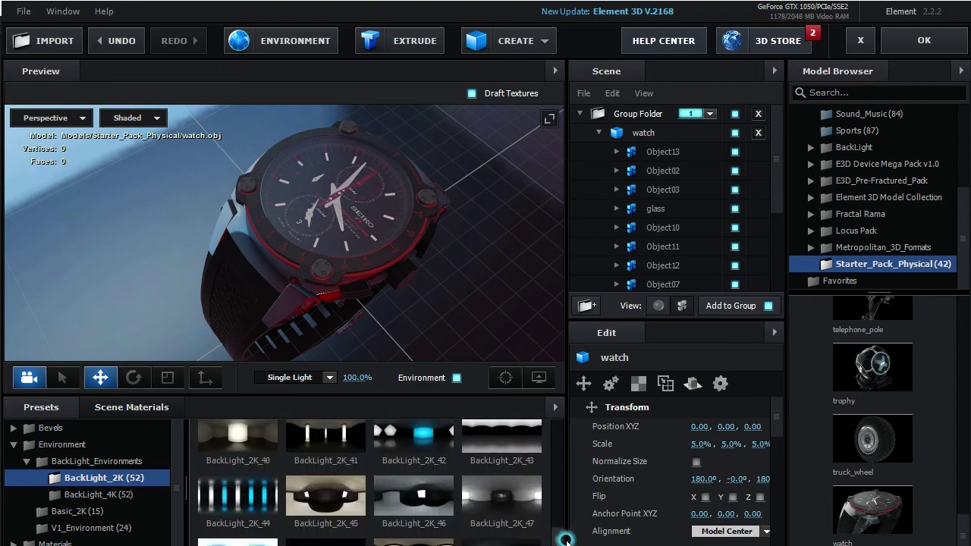
pyautogui.click(904, 63)
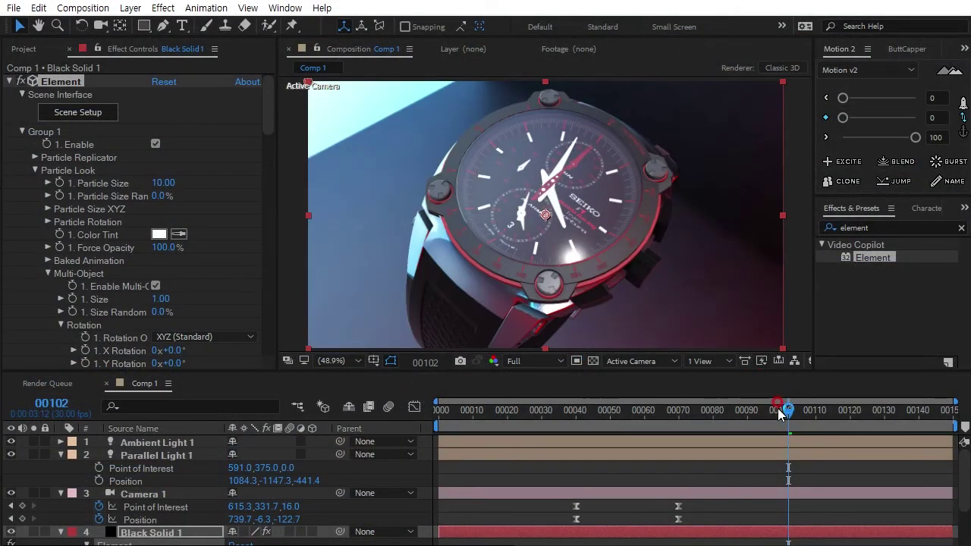
# Preview the watch animation from the first frame, then scrub to around frame 23.
pyautogui.moveTo(781, 414); pyautogui.dragTo(412, 409)
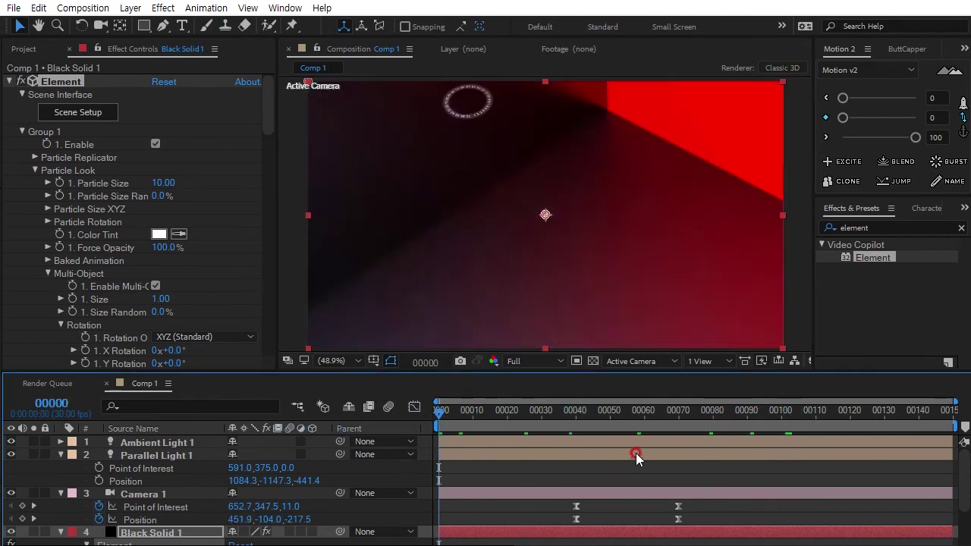
pyautogui.press('space')
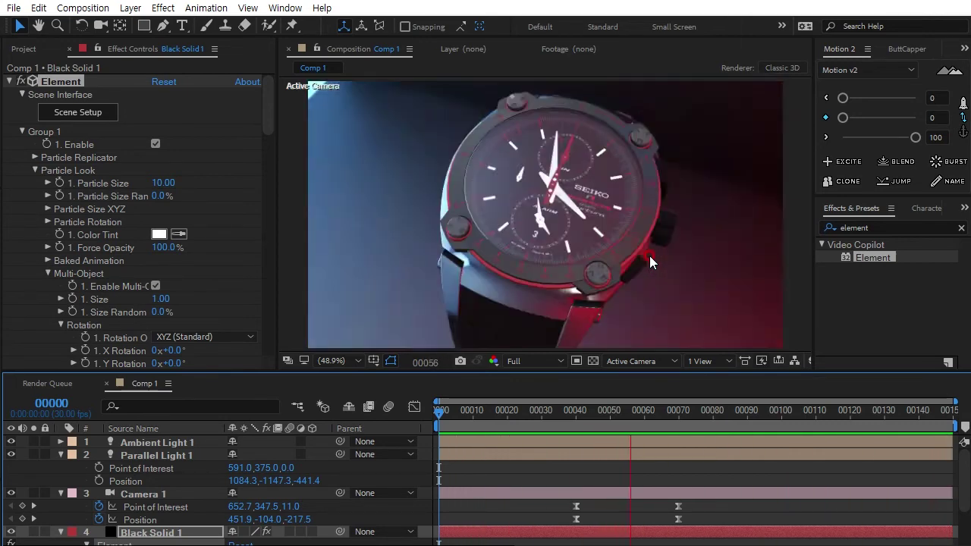
pyautogui.press('space')
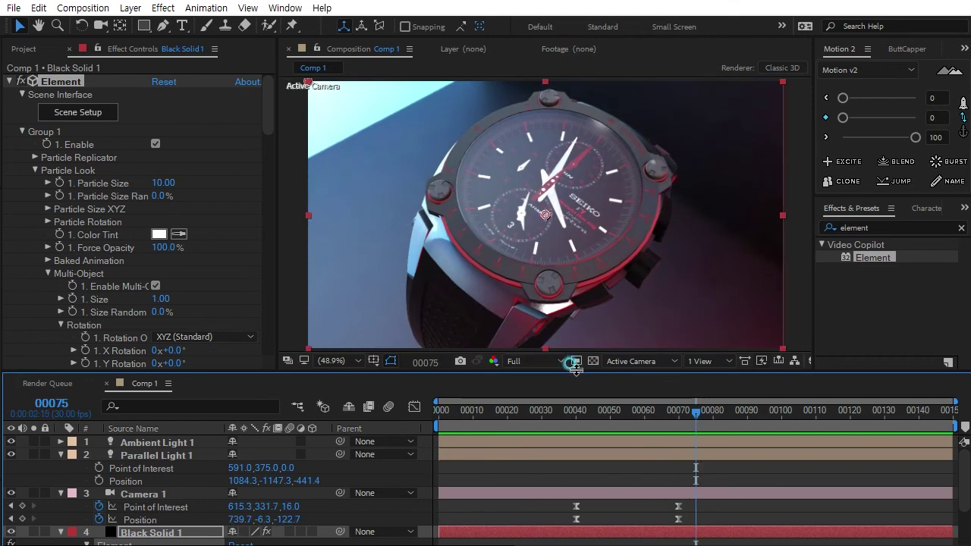
pyautogui.moveTo(576, 364); pyautogui.dragTo(578, 270)
pyautogui.click(656, 324)
pyautogui.moveTo(657, 325); pyautogui.dragTo(506, 362)
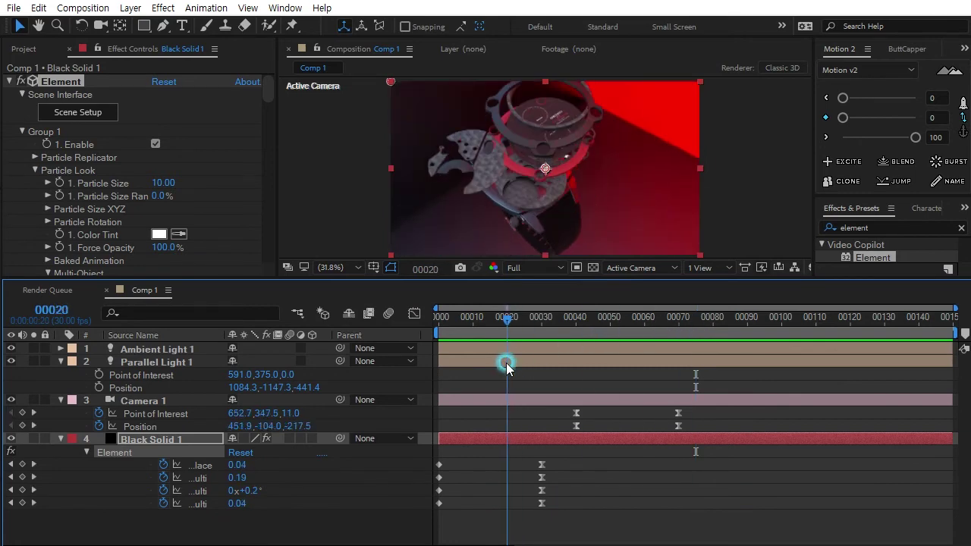
# Move the four Element keyframes from frame 30 to frame 20 and maximize the comp view.
pyautogui.moveTo(557, 515); pyautogui.dragTo(522, 452)
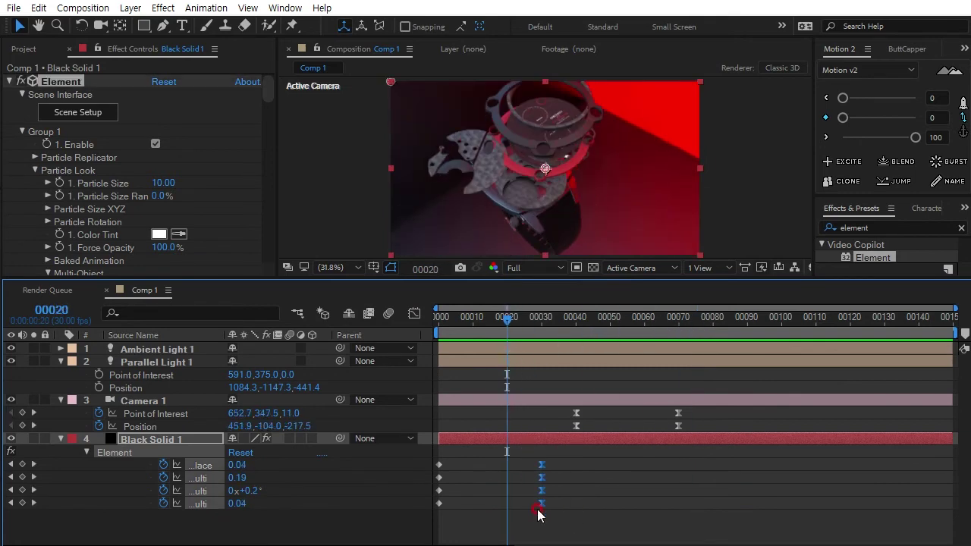
pyautogui.moveTo(543, 509); pyautogui.dragTo(510, 518)
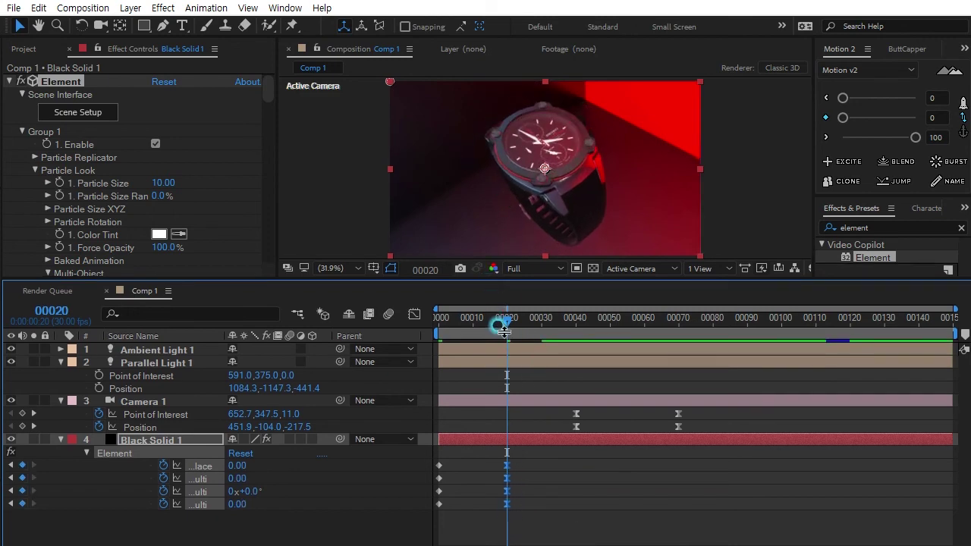
pyautogui.moveTo(497, 281); pyautogui.dragTo(472, 375)
pyautogui.press('`')
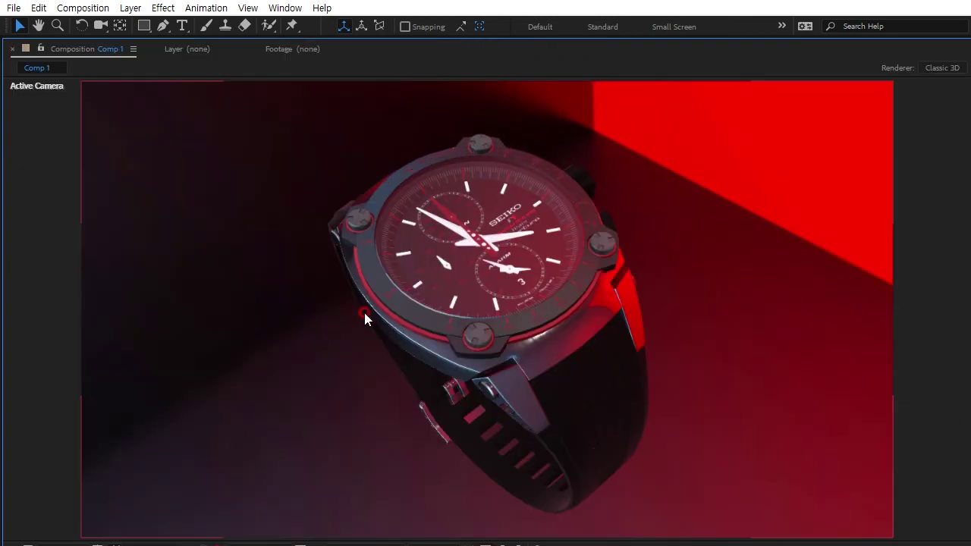
pyautogui.press('space')
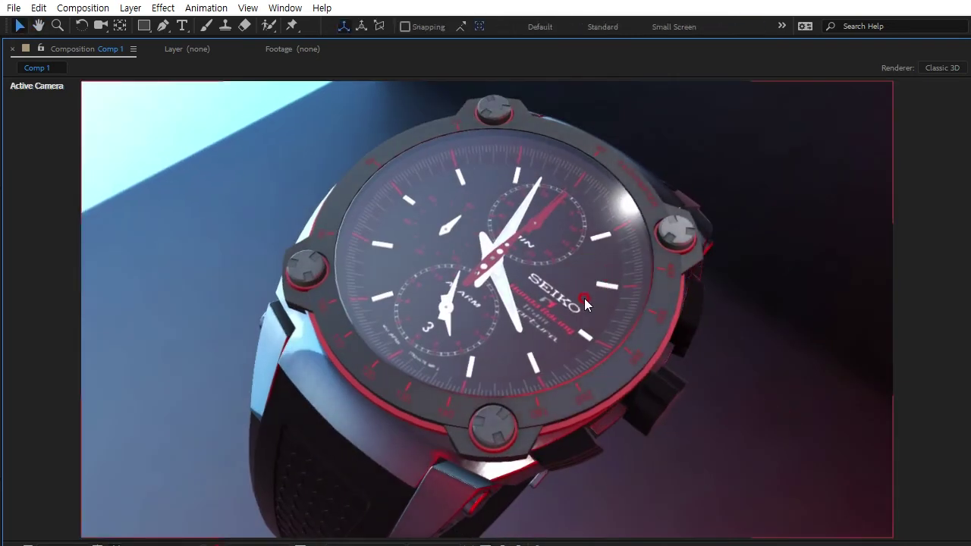
pyautogui.press('`')
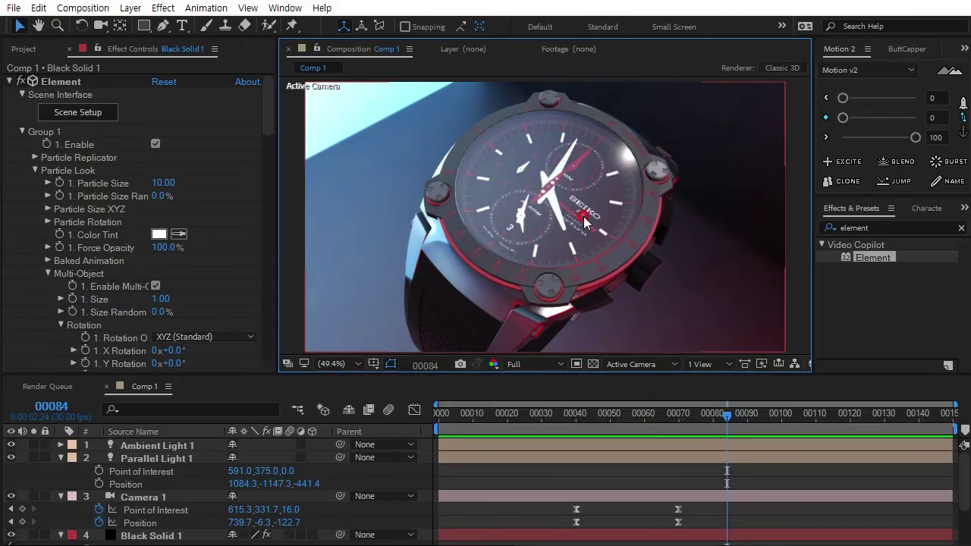
# Scrub SSAO to Intensity 45, 64 samples, Radius 5.8 and Distribution 15.1.
pyautogui.moveTo(268, 113); pyautogui.dragTo(274, 314)
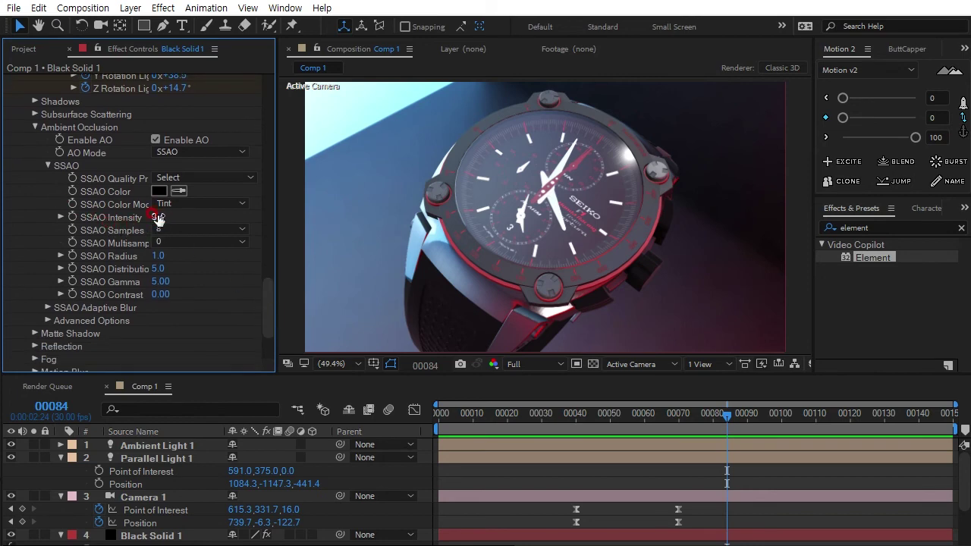
pyautogui.moveTo(157, 219); pyautogui.dragTo(394, 182)
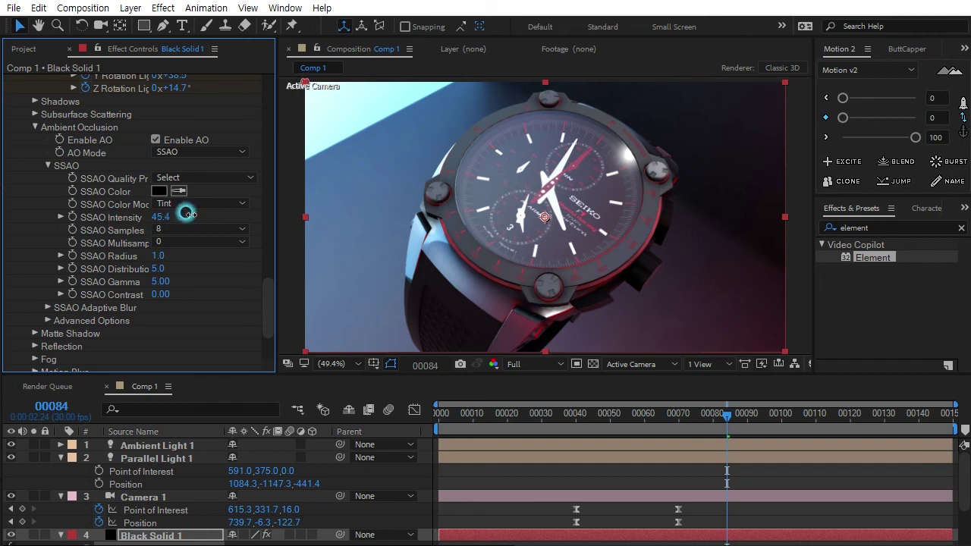
pyautogui.click(164, 230)
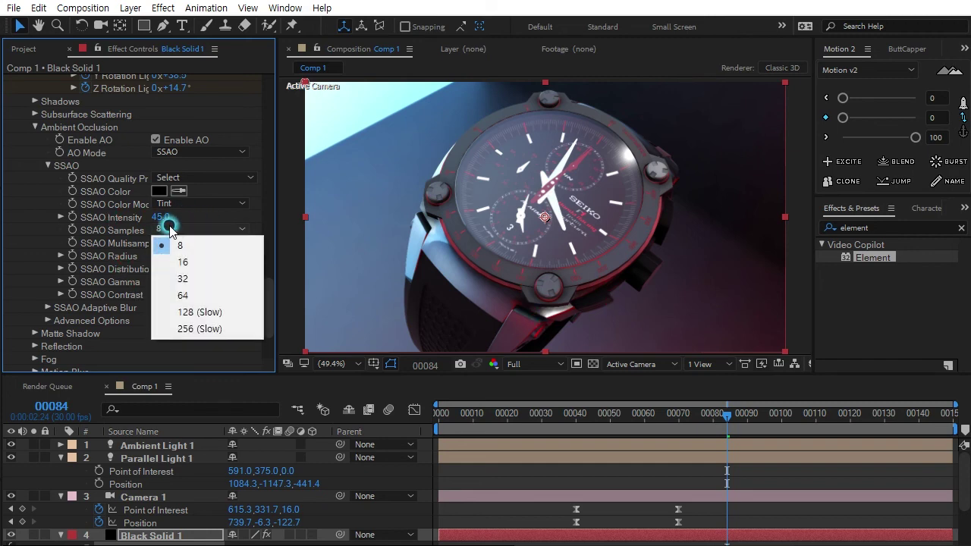
pyautogui.click(186, 296)
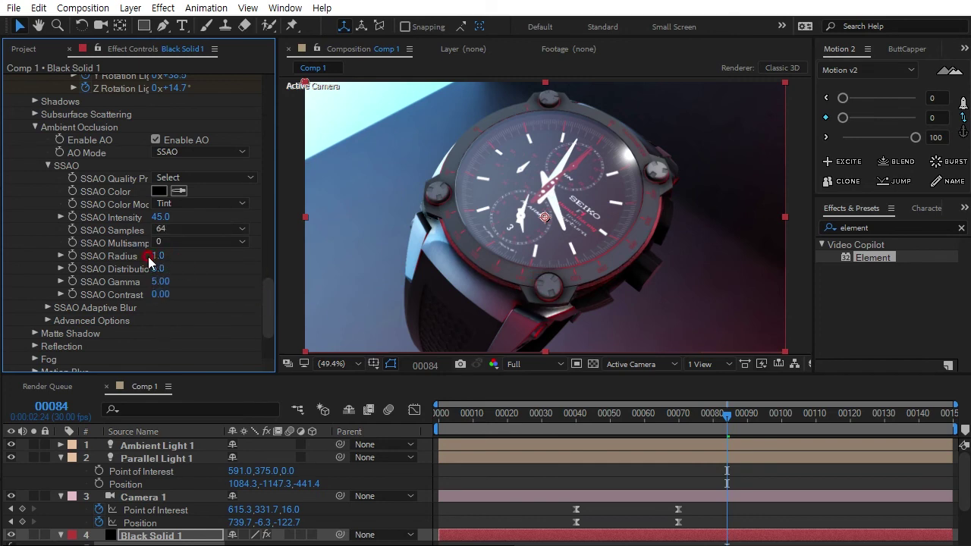
pyautogui.moveTo(179, 257); pyautogui.dragTo(191, 271)
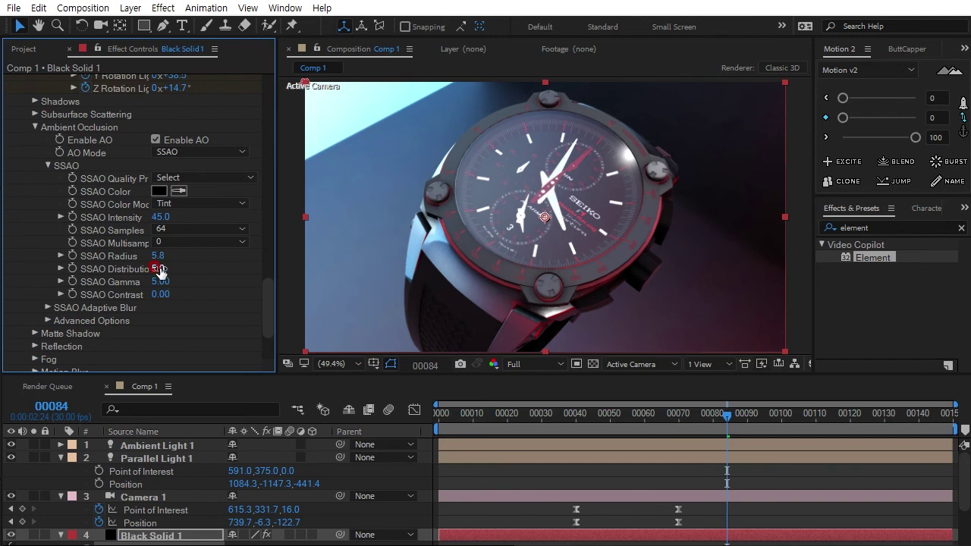
pyautogui.moveTo(155, 269); pyautogui.dragTo(234, 270)
pyautogui.click(112, 270)
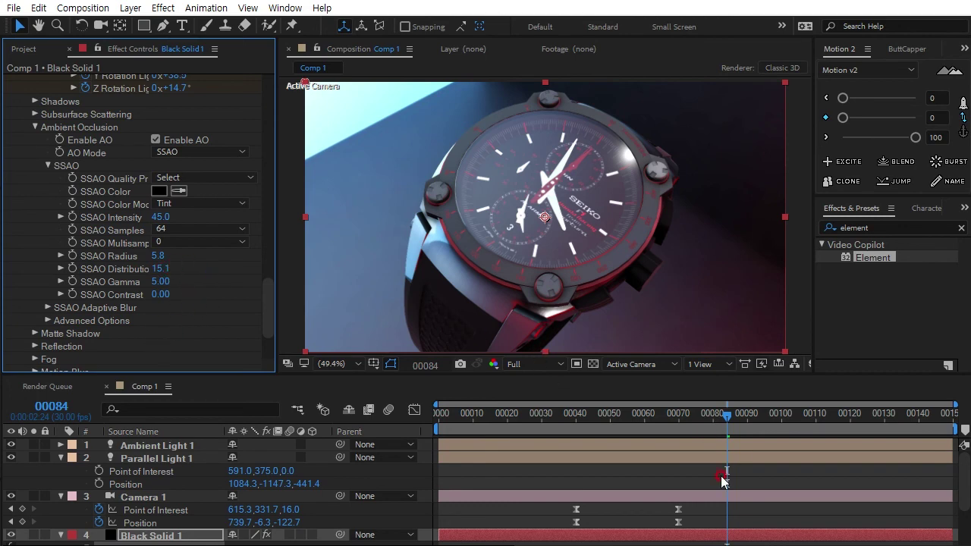
pyautogui.moveTo(726, 421); pyautogui.dragTo(333, 459)
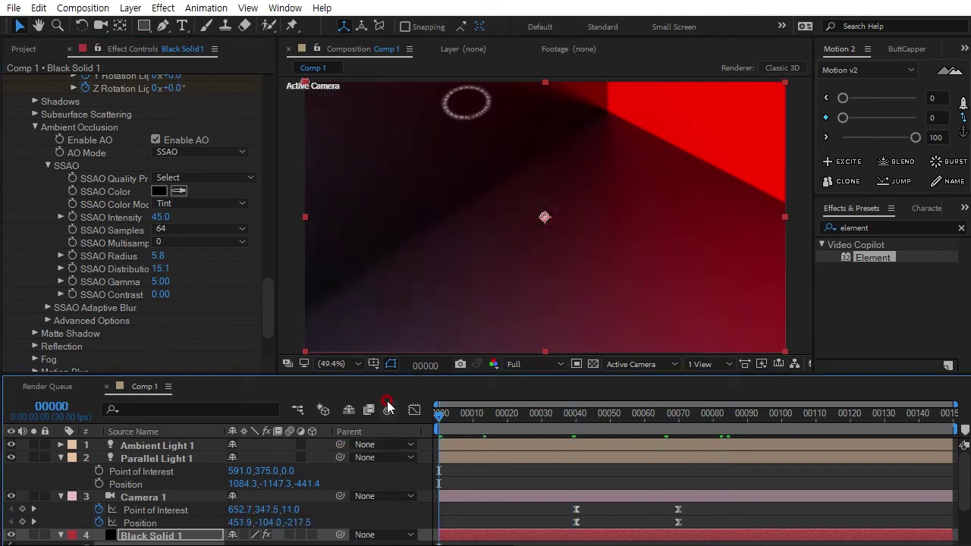
pyautogui.press('`')
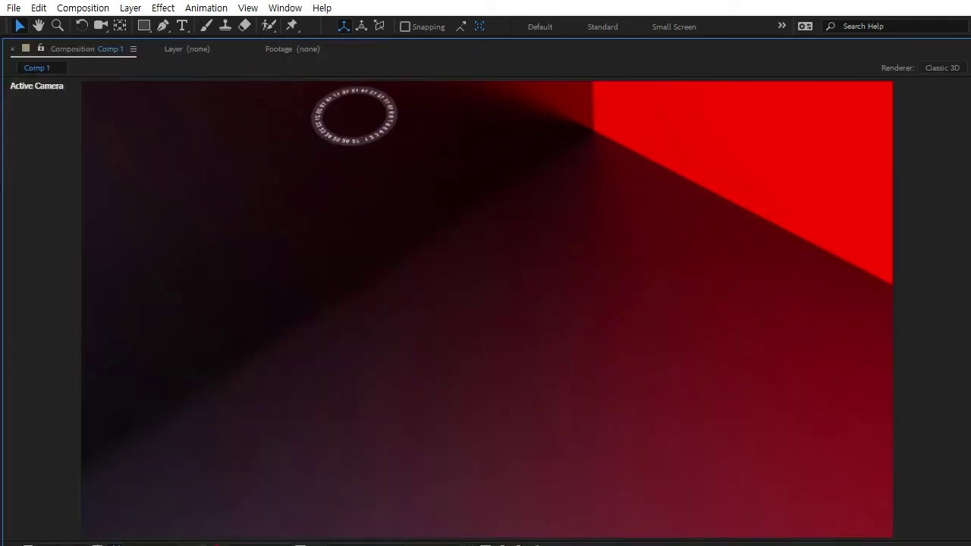
pyautogui.press('space')
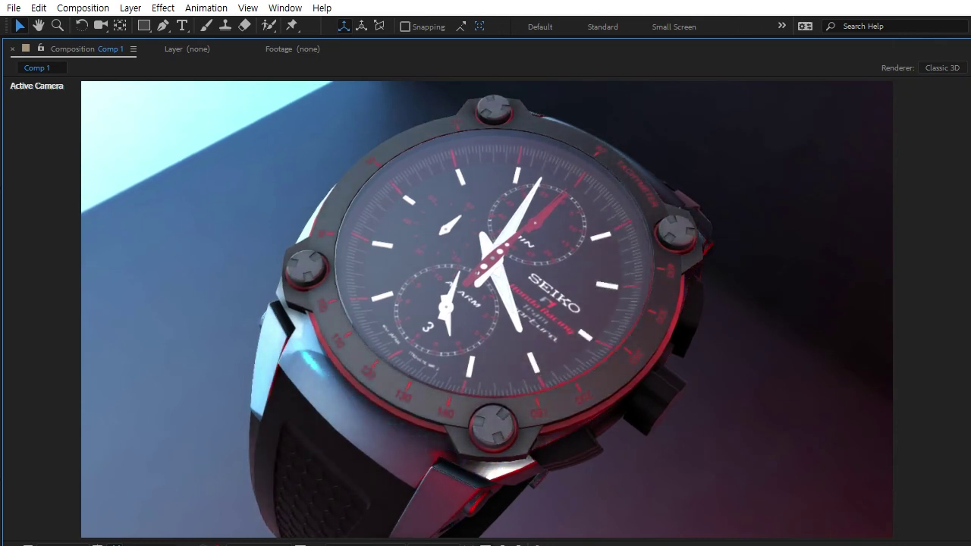
pyautogui.press('space')
pyautogui.press('`')
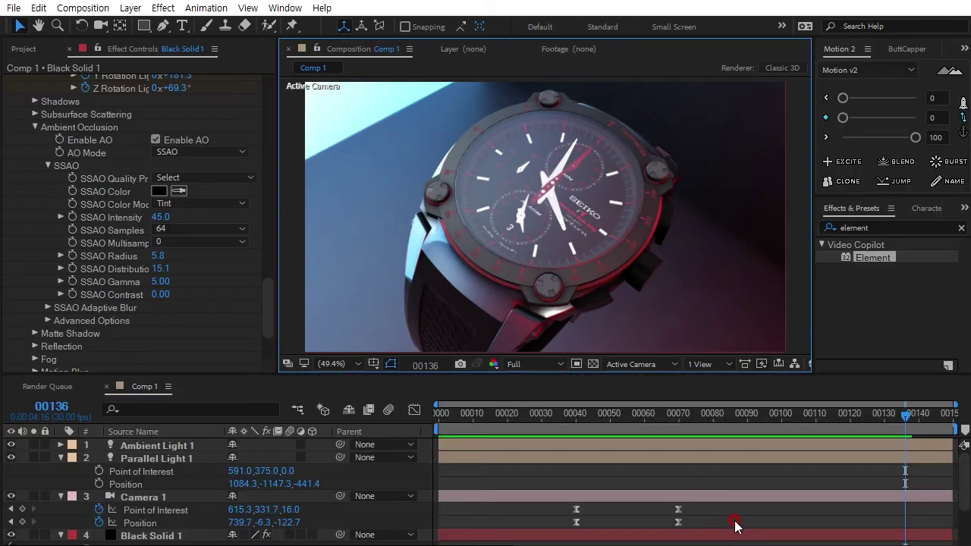
# Aim Parallel Light 1 at 609,309,0 from 1027.3,-927.3,-436.4 and open its Light Settings.
pyautogui.click(175, 462)
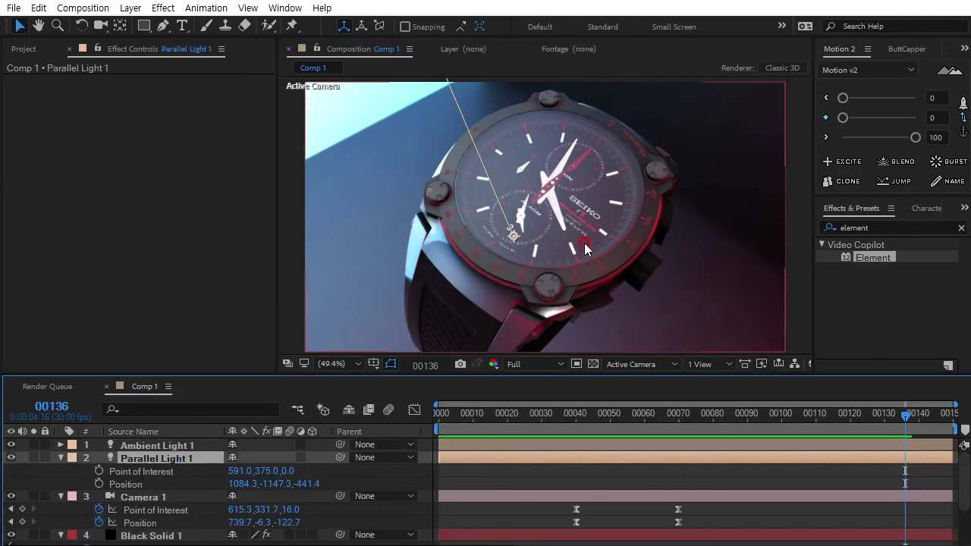
pyautogui.moveTo(241, 474)
pyautogui.mouseDown()
pyautogui.moveTo(259, 471)
pyautogui.moveTo(29, 494)
pyautogui.moveTo(514, 477)
pyautogui.mouseUp()
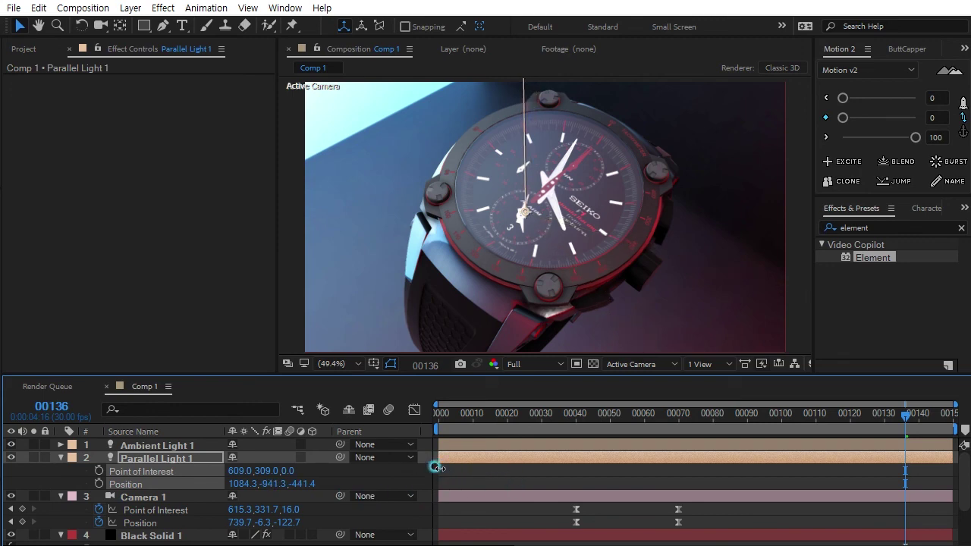
pyautogui.moveTo(514, 477); pyautogui.dragTo(448, 475)
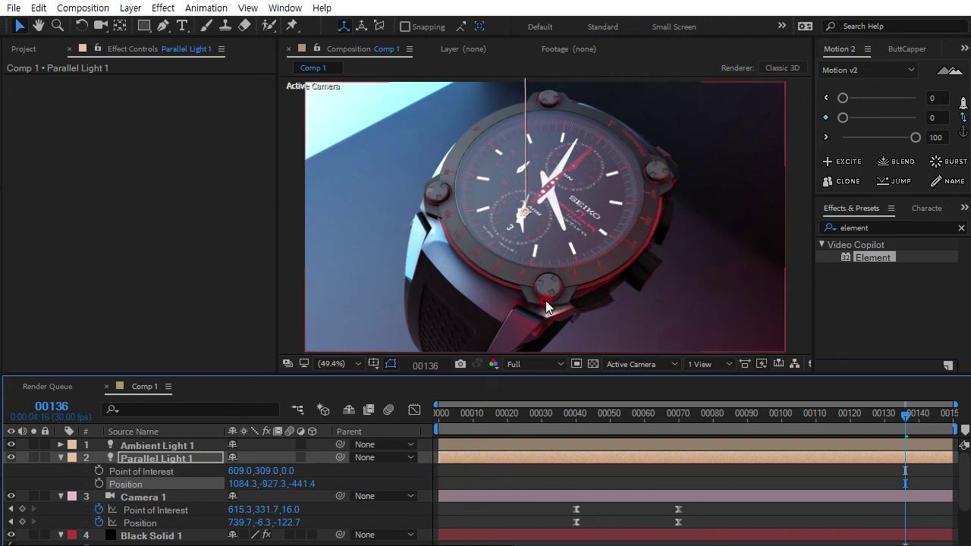
pyautogui.moveTo(298, 489); pyautogui.dragTo(212, 495)
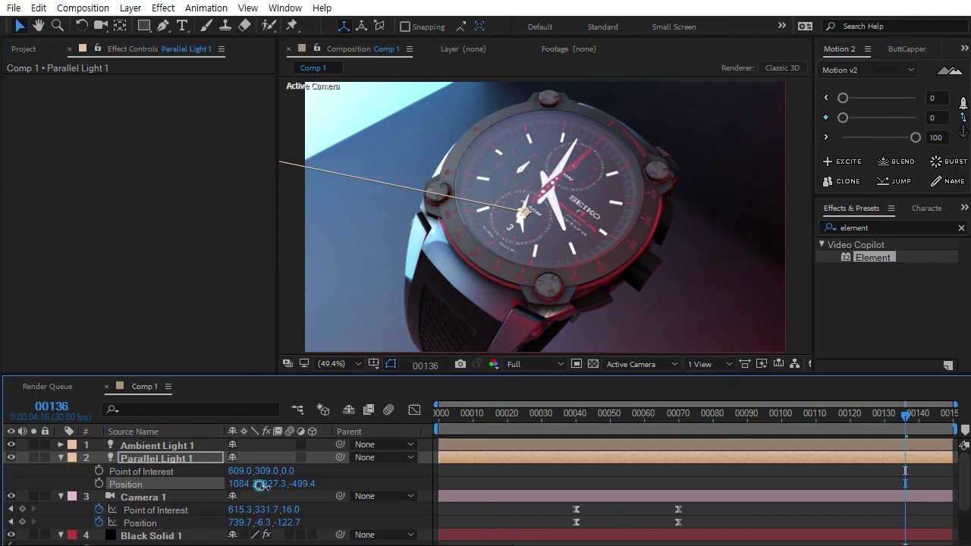
pyautogui.moveTo(231, 483); pyautogui.dragTo(193, 488)
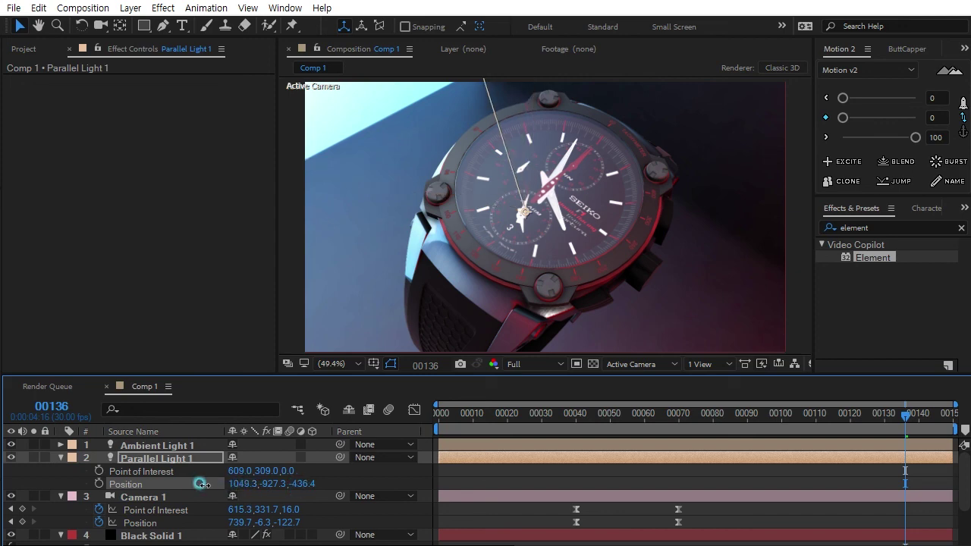
pyautogui.doubleClick(163, 459)
pyautogui.click(764, 157)
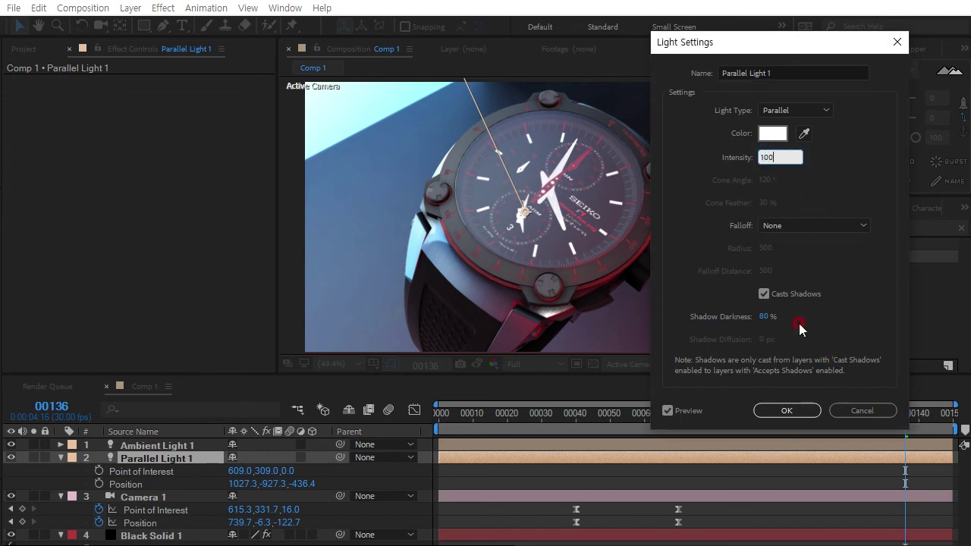
# Turn off Casts Shadows and apply the light settings at 100% intensity.
pyautogui.click(763, 294)
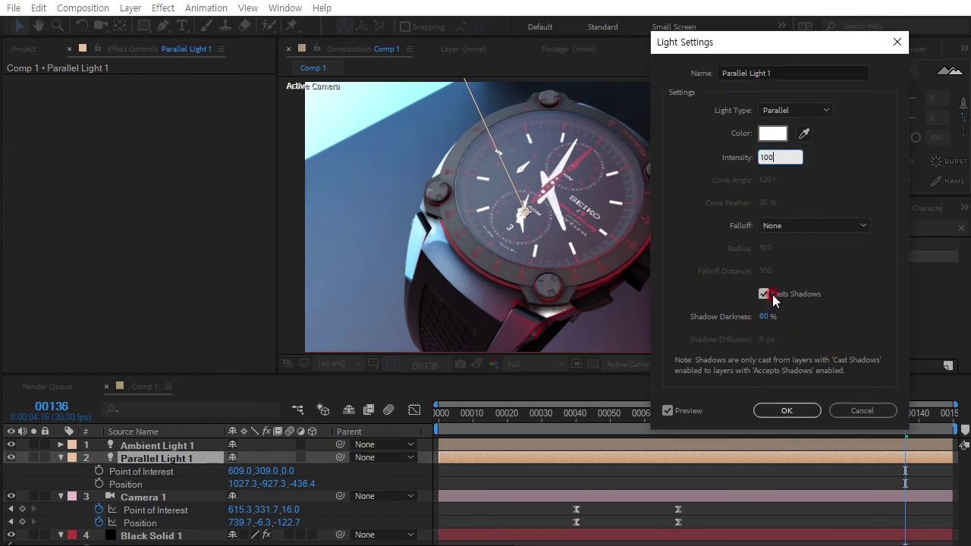
pyautogui.click(797, 412)
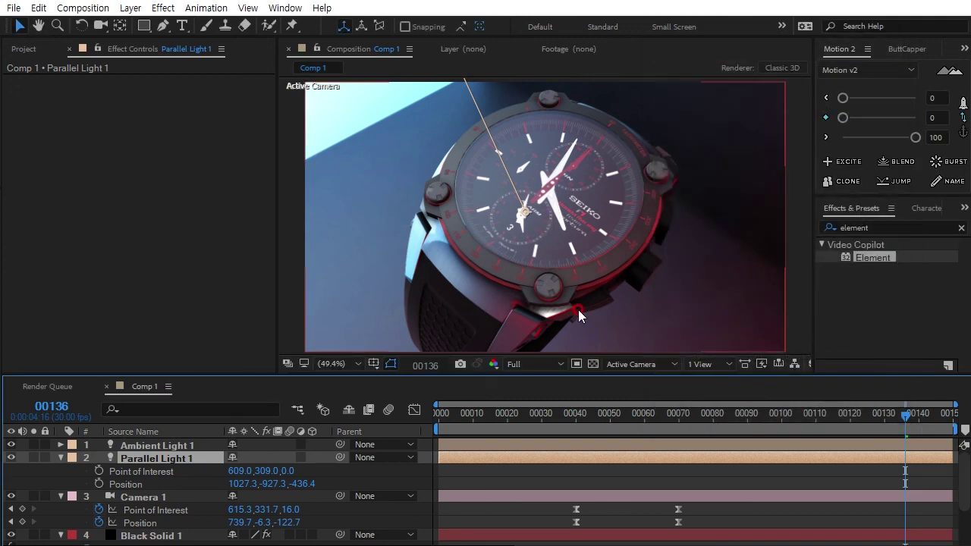